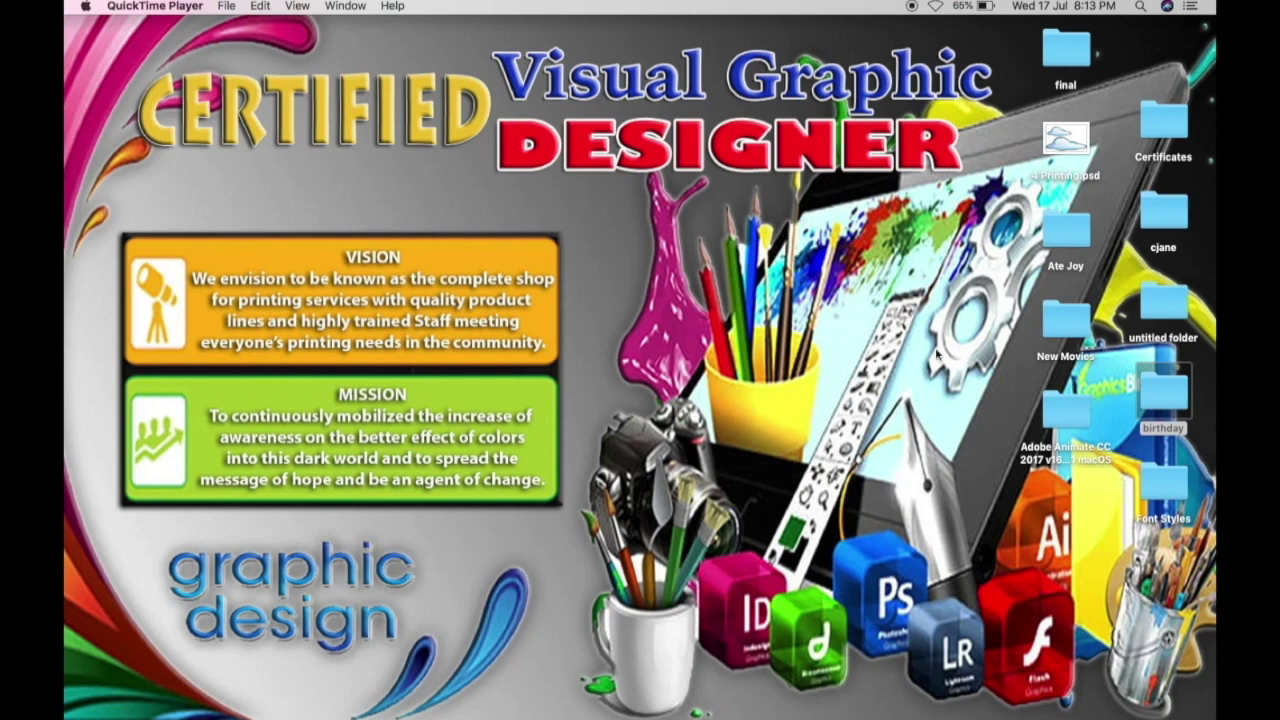
# Launch Adobe Photoshop CC 2014
pyautogui.moveTo(975, 712)
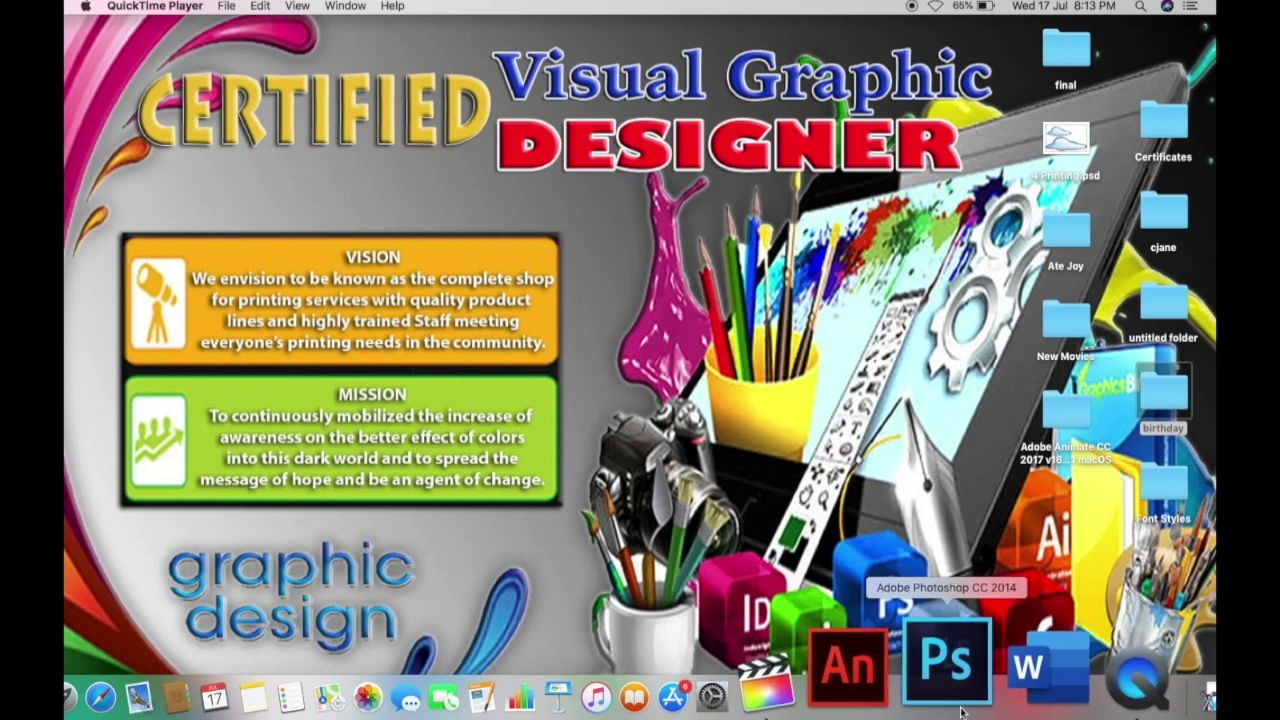
pyautogui.click(958, 690)
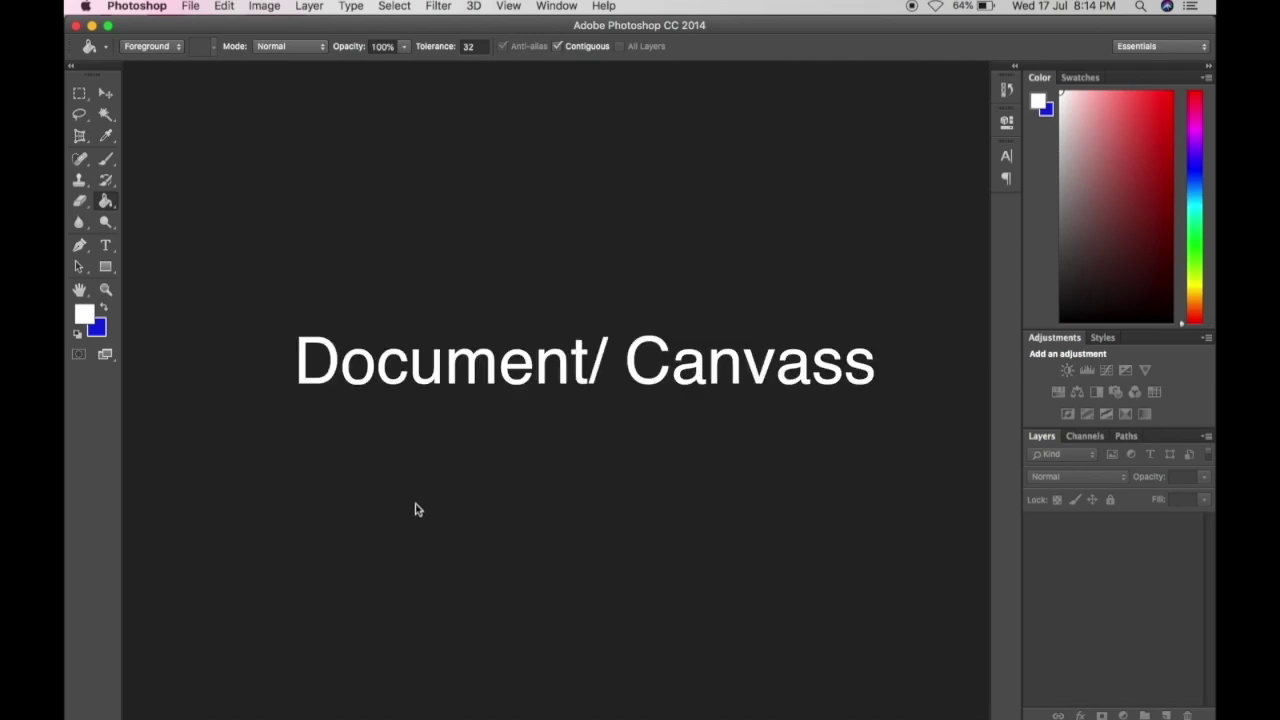
# Start a new document named "rendering intent" and set its color mode to CMYK Color
pyautogui.click(193, 8)
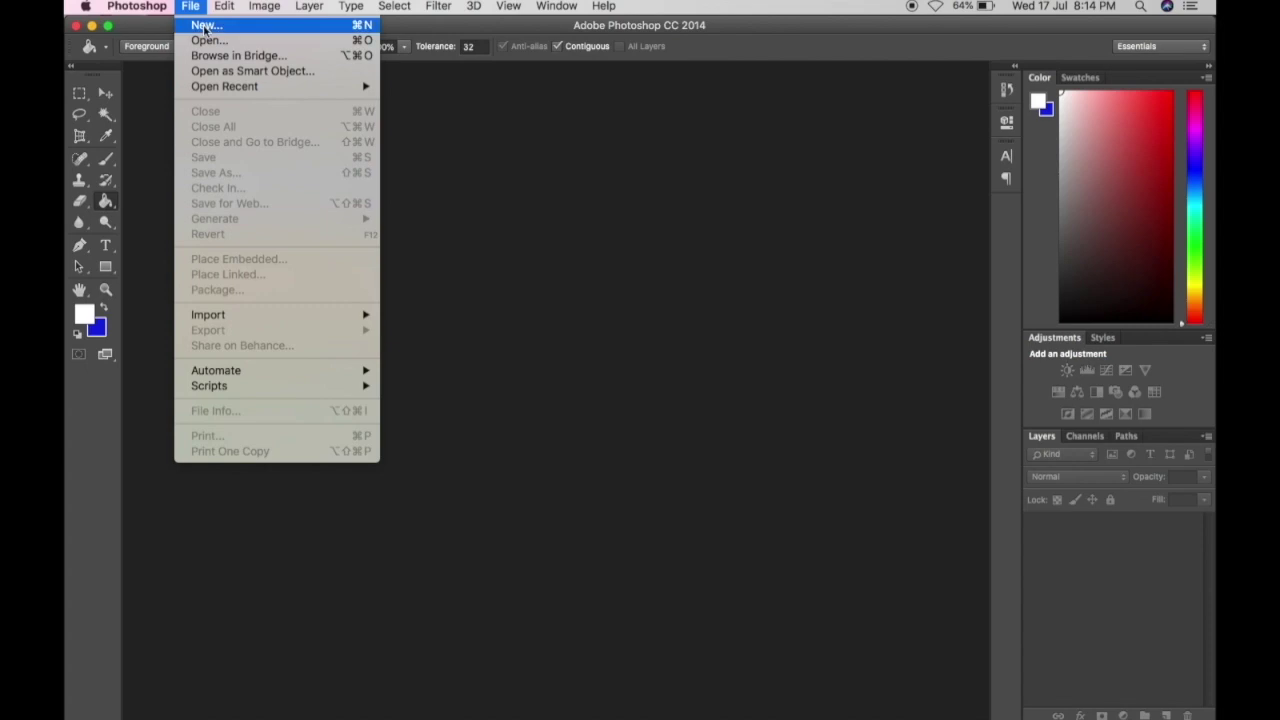
pyautogui.click(203, 29)
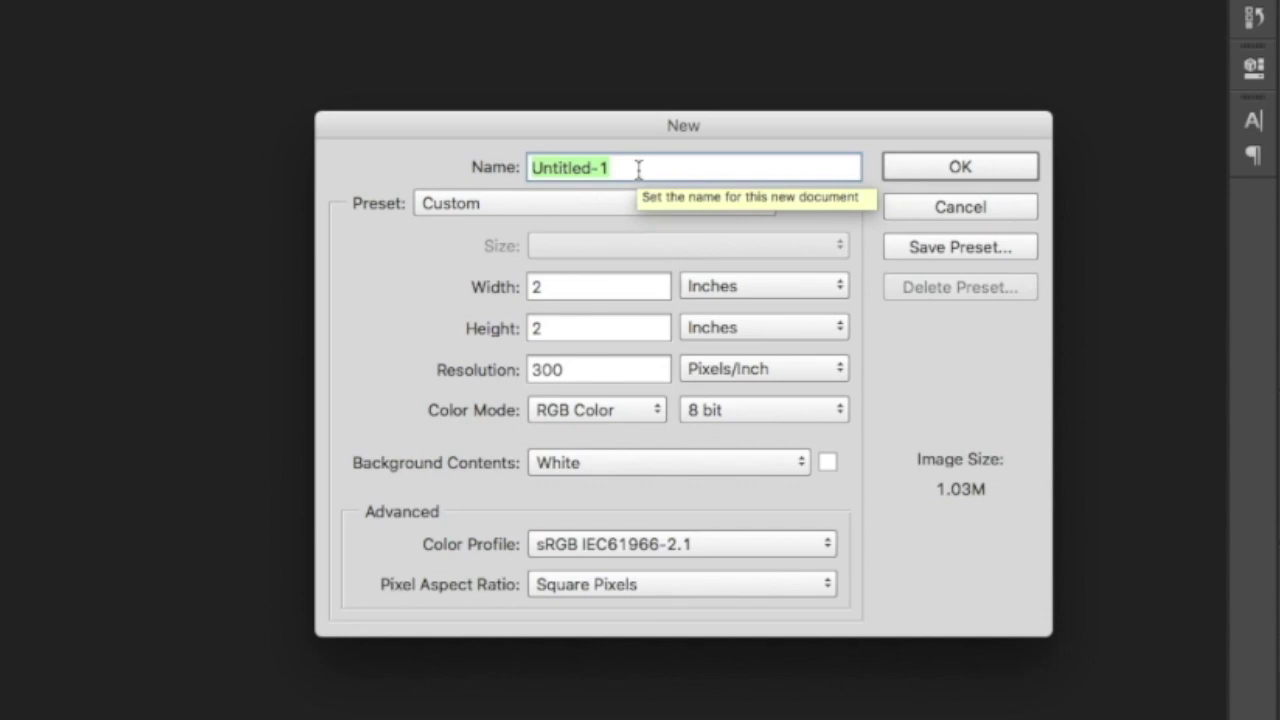
pyautogui.write('ren')
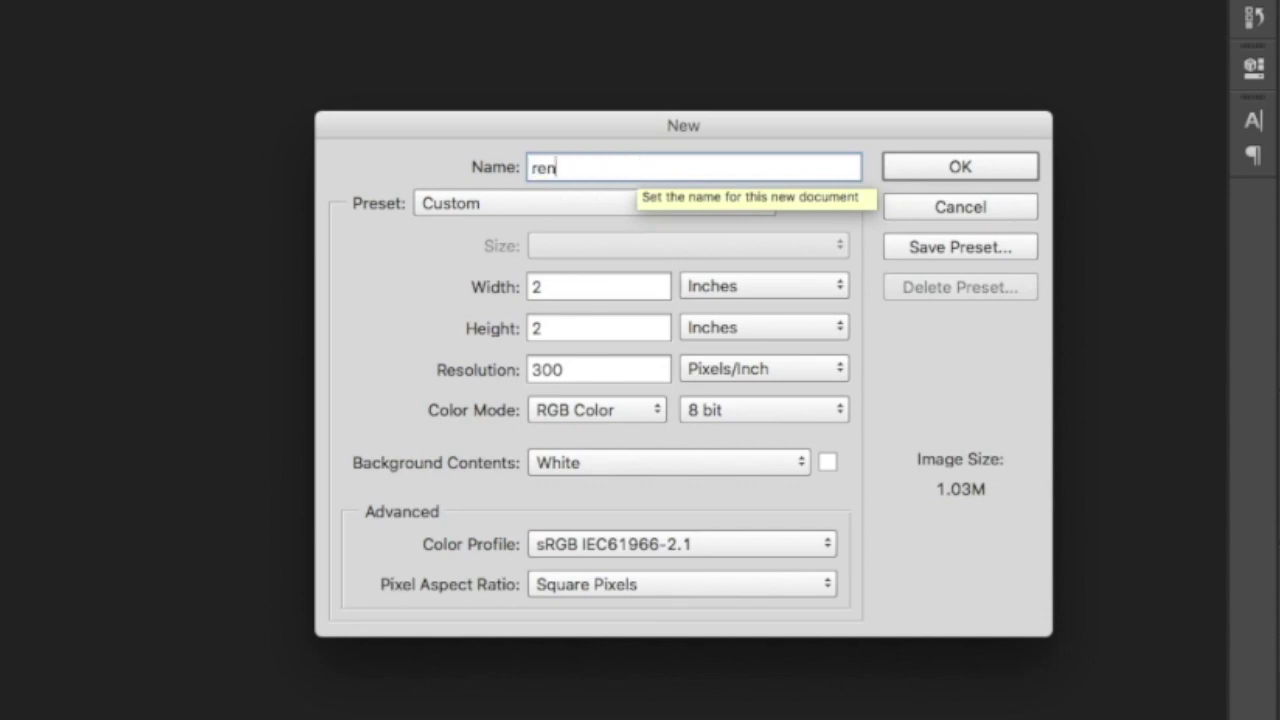
pyautogui.write('dering')
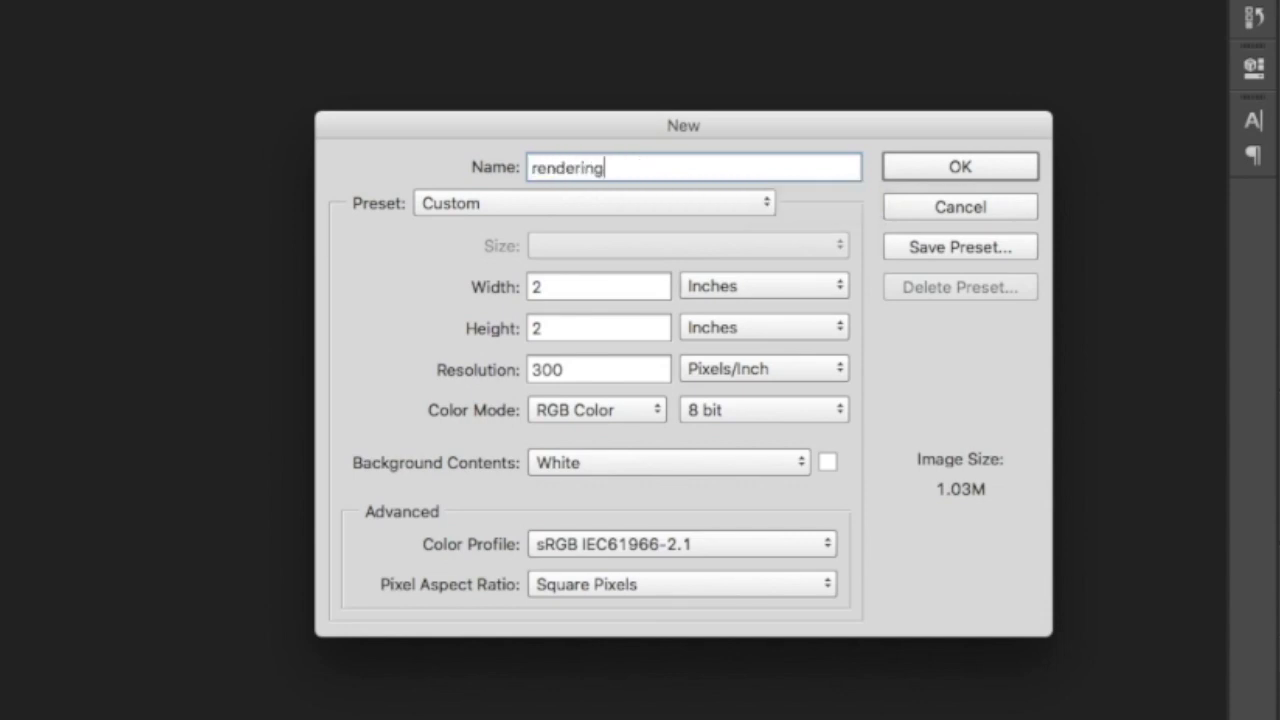
pyautogui.write(' intent')
pyautogui.click(595, 412)
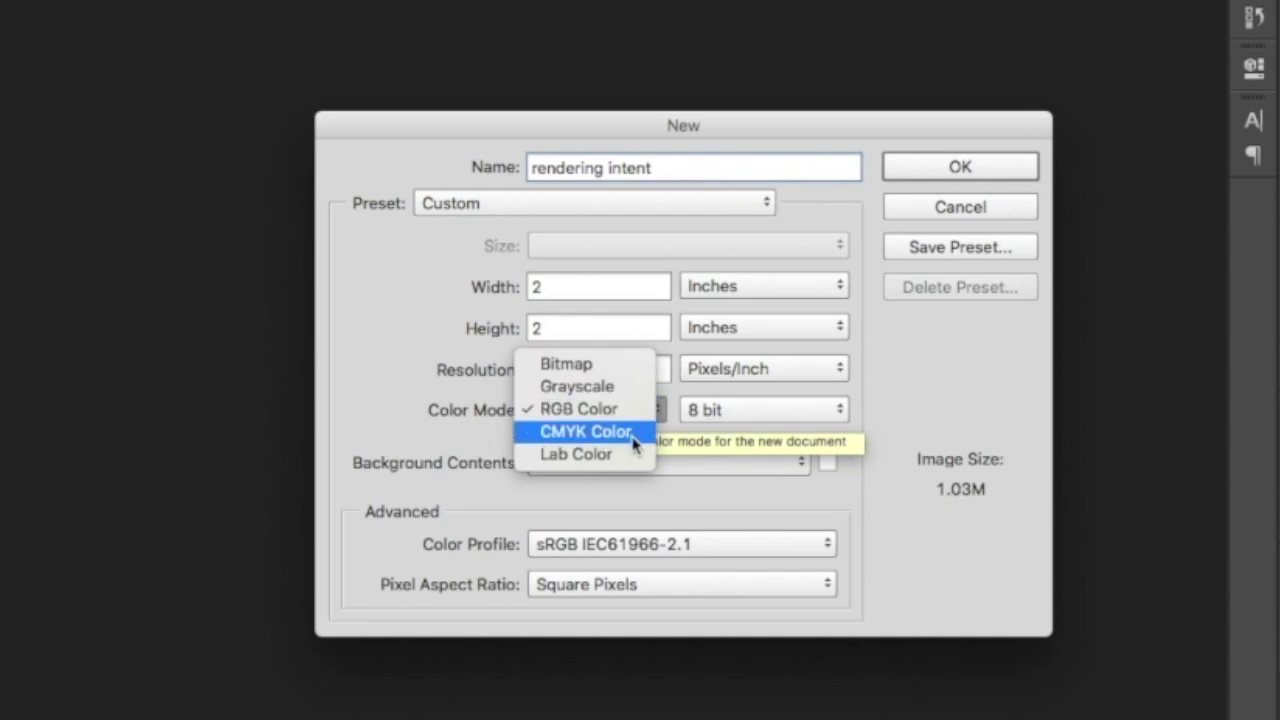
pyautogui.click(635, 443)
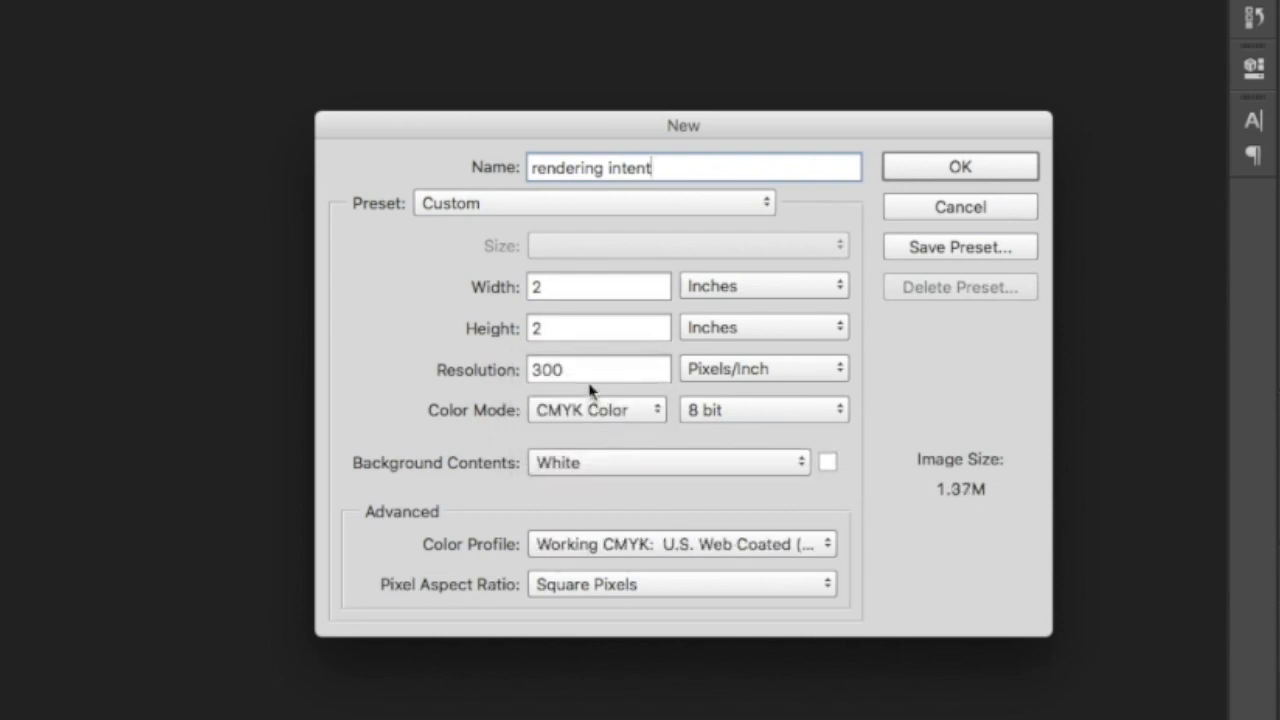
# Try a resolution of 72 pixels/inch for the new document and restore it to 300 pixels/inch
pyautogui.doubleClick(588, 370)
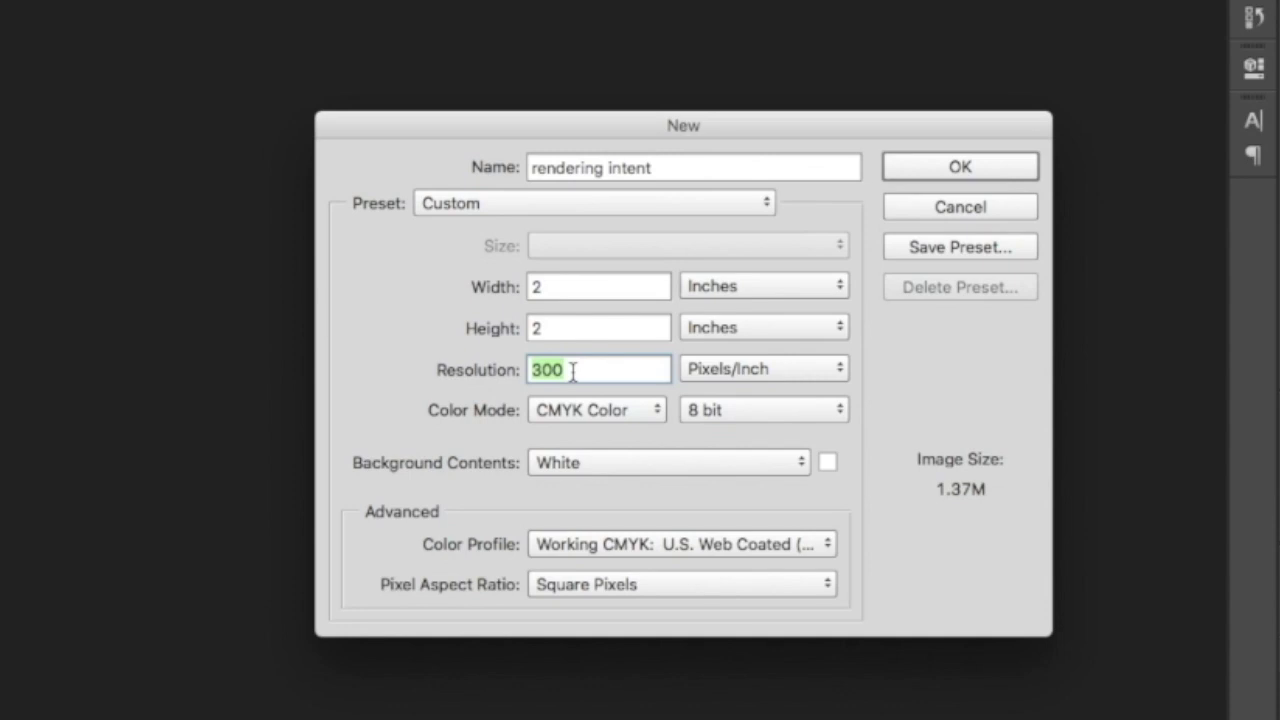
pyautogui.write('72')
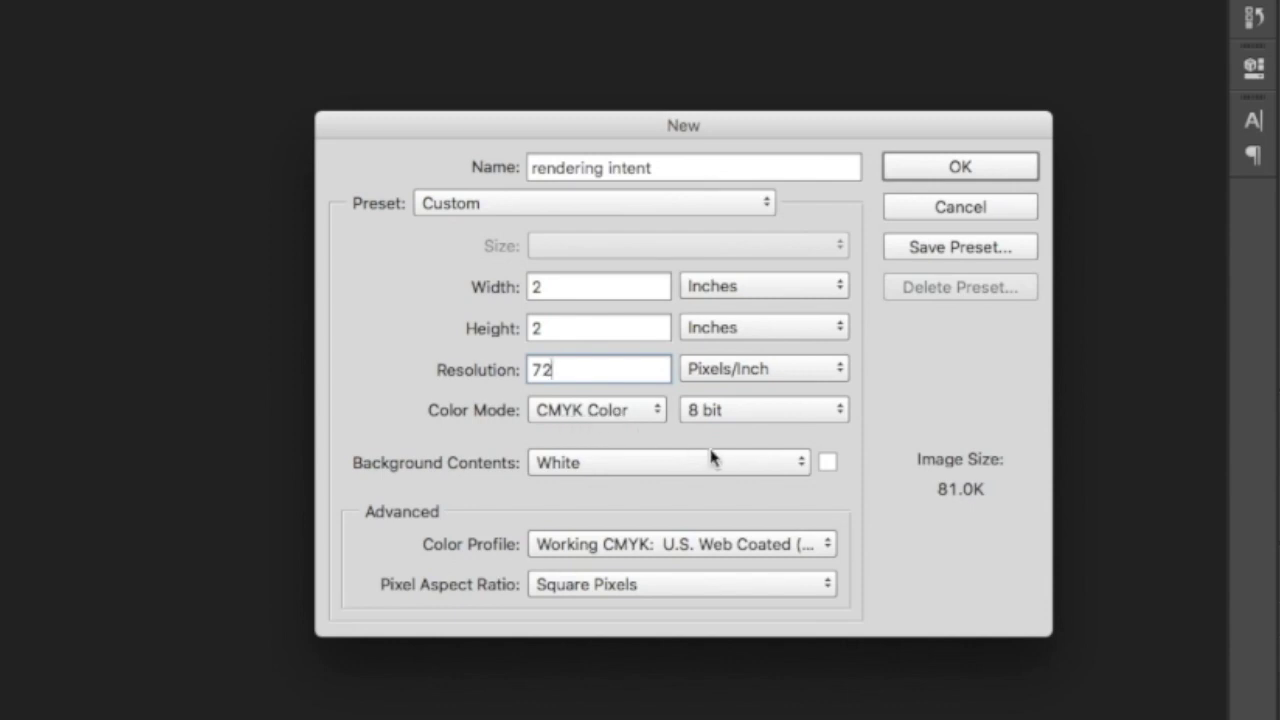
pyautogui.press('BackSpace')
pyautogui.press('BackSpace')
pyautogui.write('300')
# Try RGB Color with a resolution of 72 pixels/inch, and return the color mode to CMYK Color
pyautogui.click(610, 418)
pyautogui.click(606, 384)
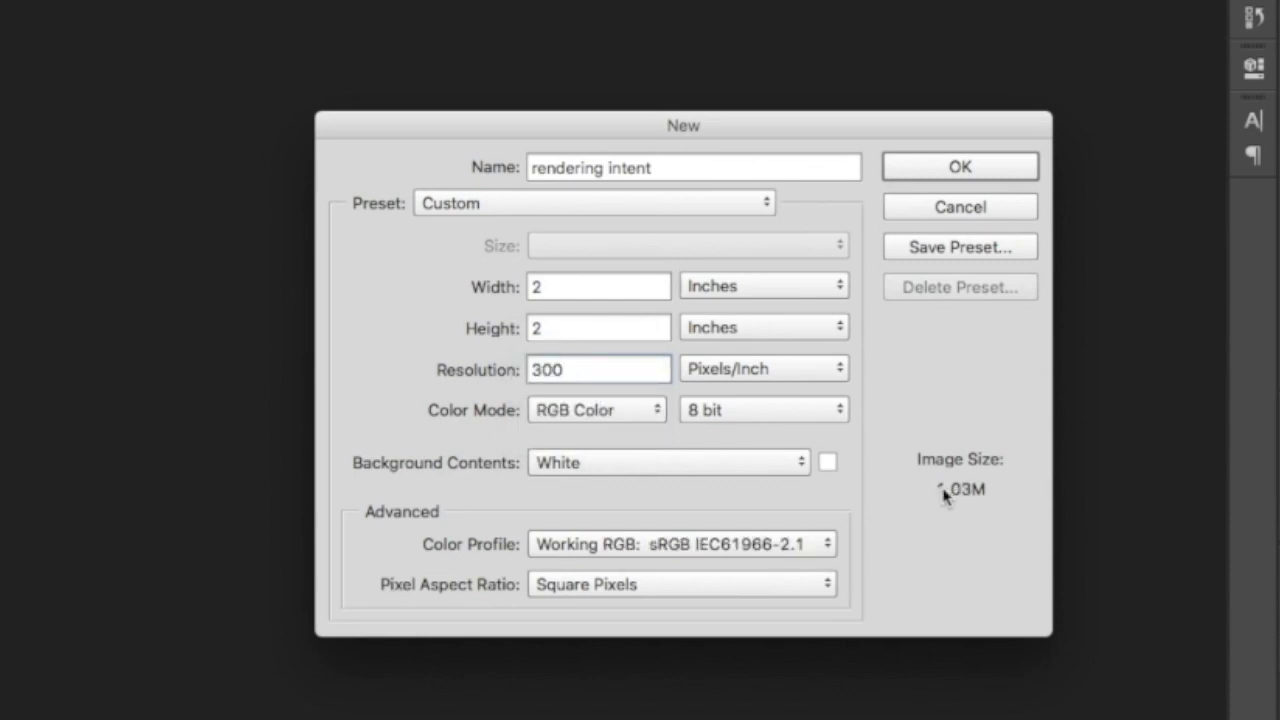
pyautogui.press('BackSpace')
pyautogui.press('BackSpace')
pyautogui.press('BackSpace')
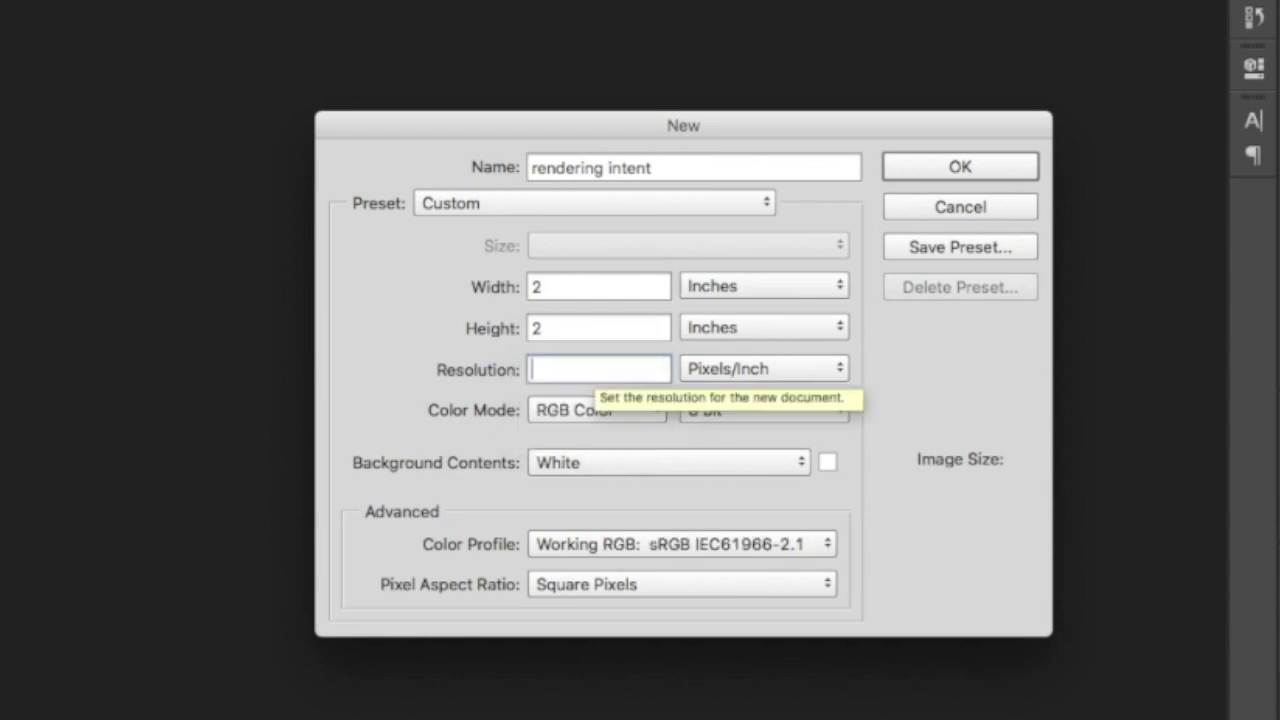
pyautogui.write('72')
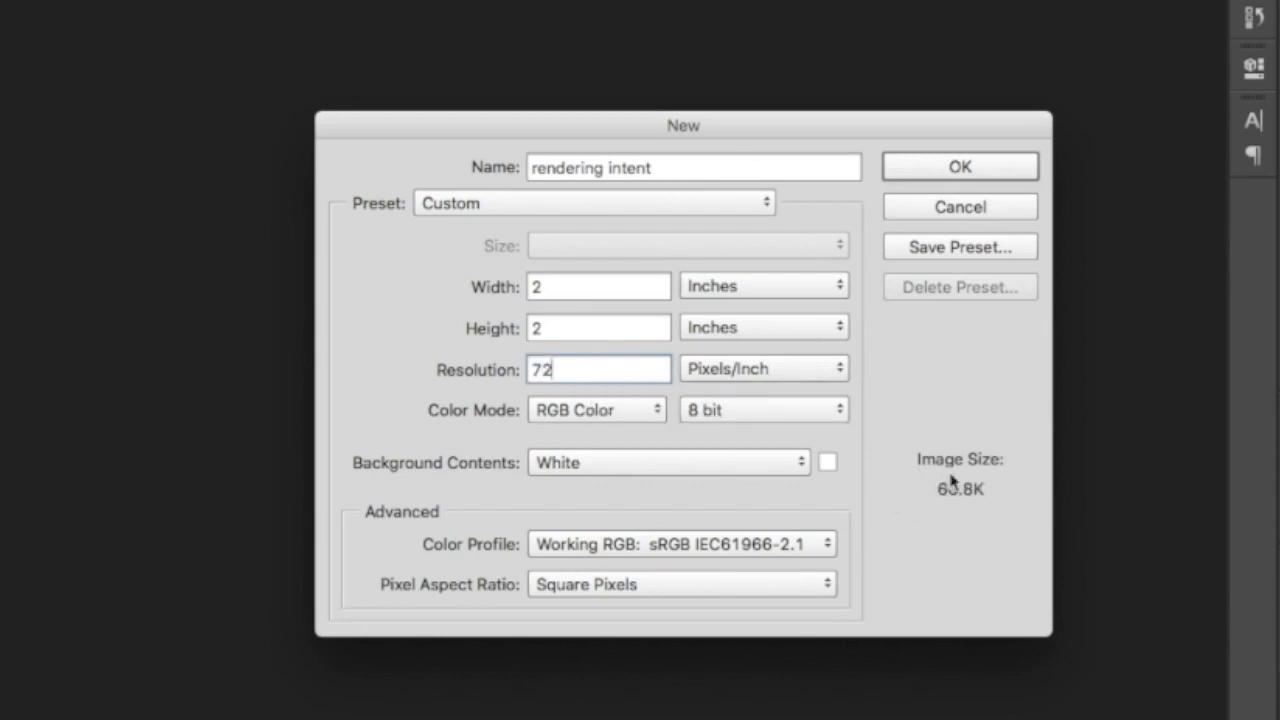
pyautogui.click(634, 416)
pyautogui.click(622, 434)
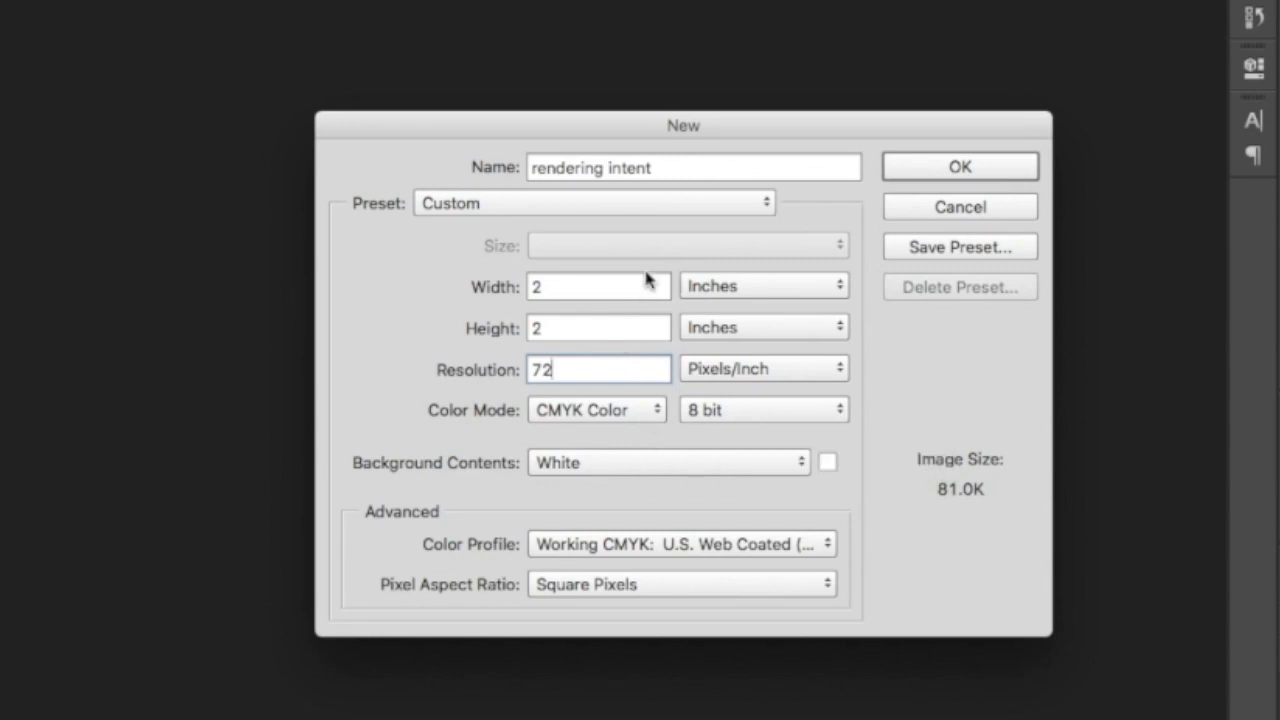
# Apply the International Paper preset in A4 size and look through its available paper sizes
pyautogui.click(651, 202)
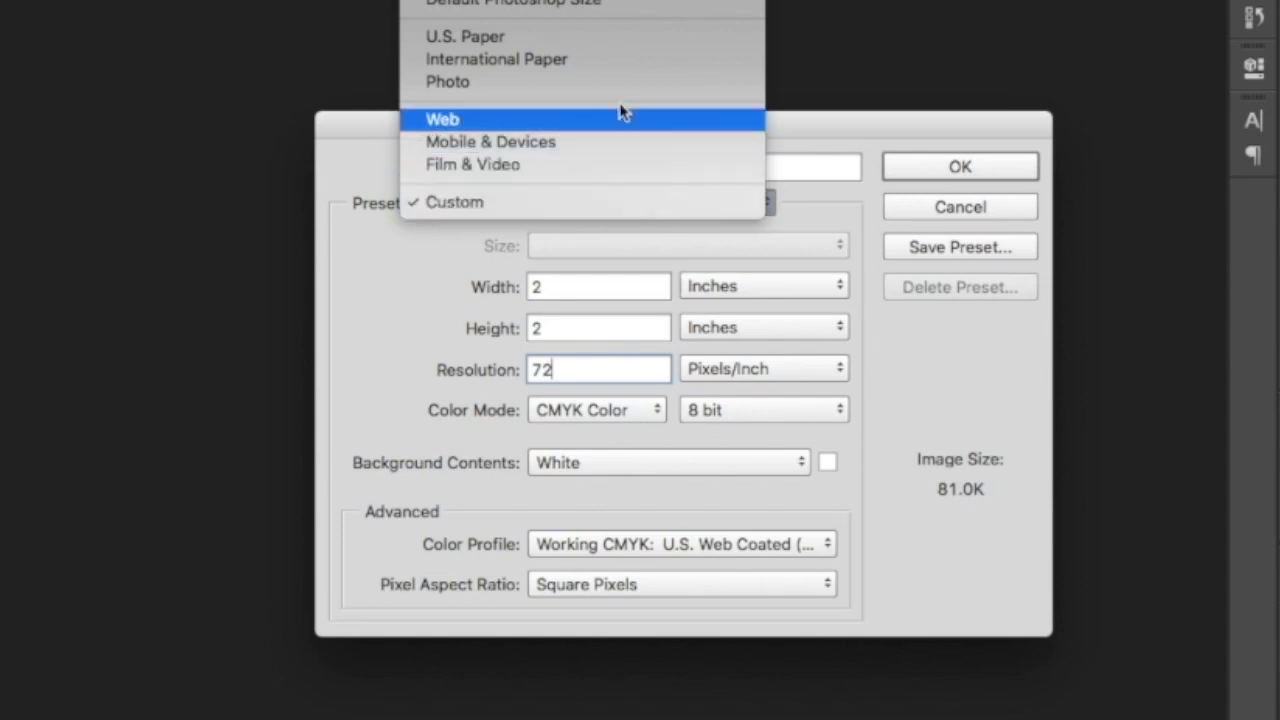
pyautogui.click(587, 61)
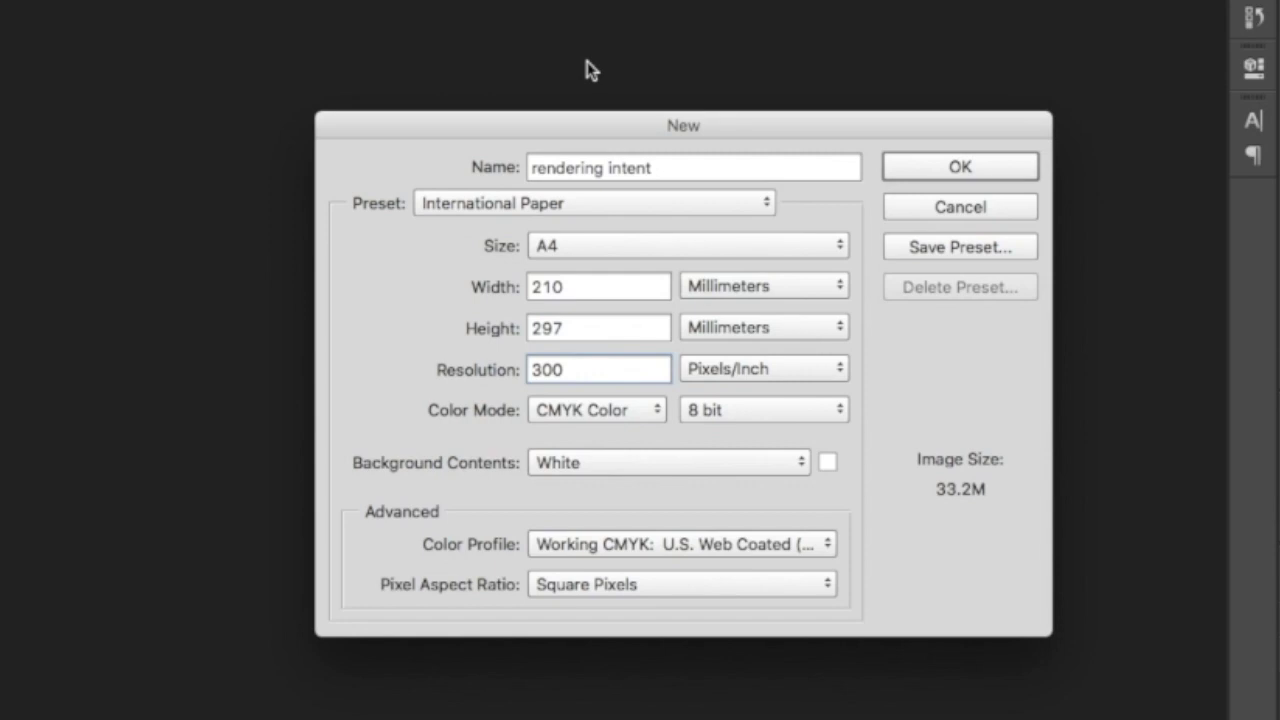
pyautogui.click(612, 255)
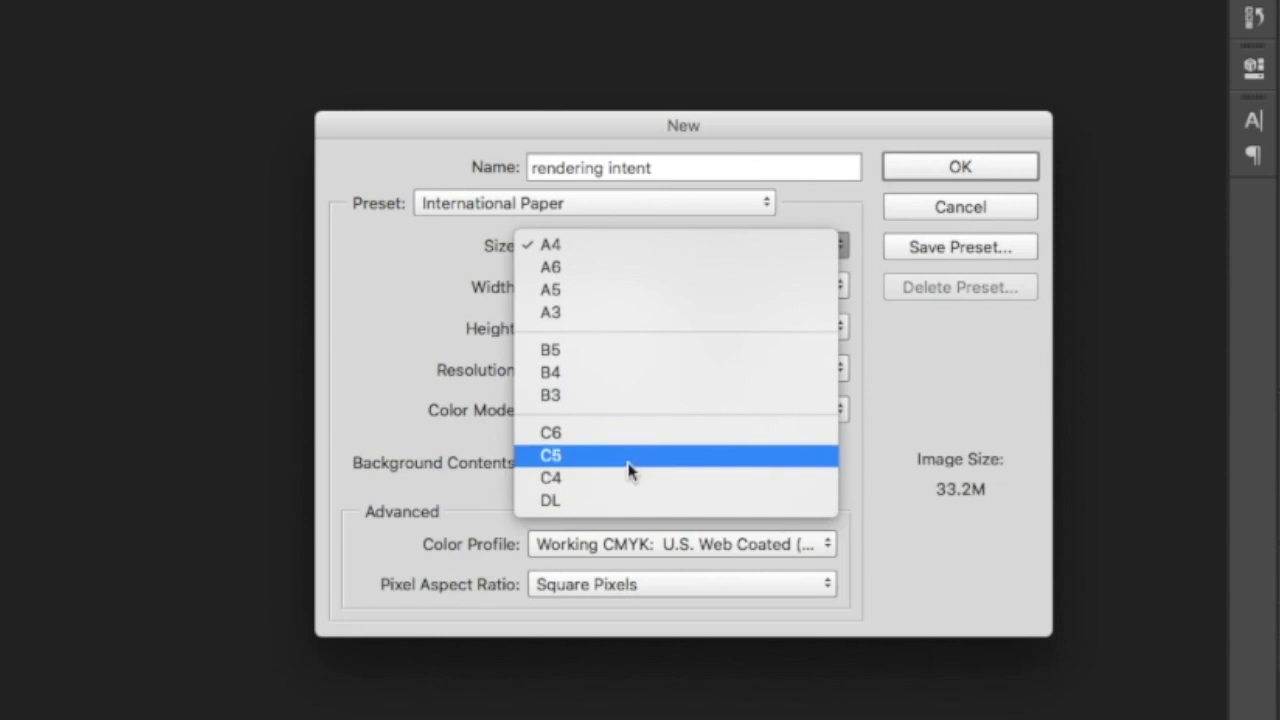
pyautogui.click(730, 252)
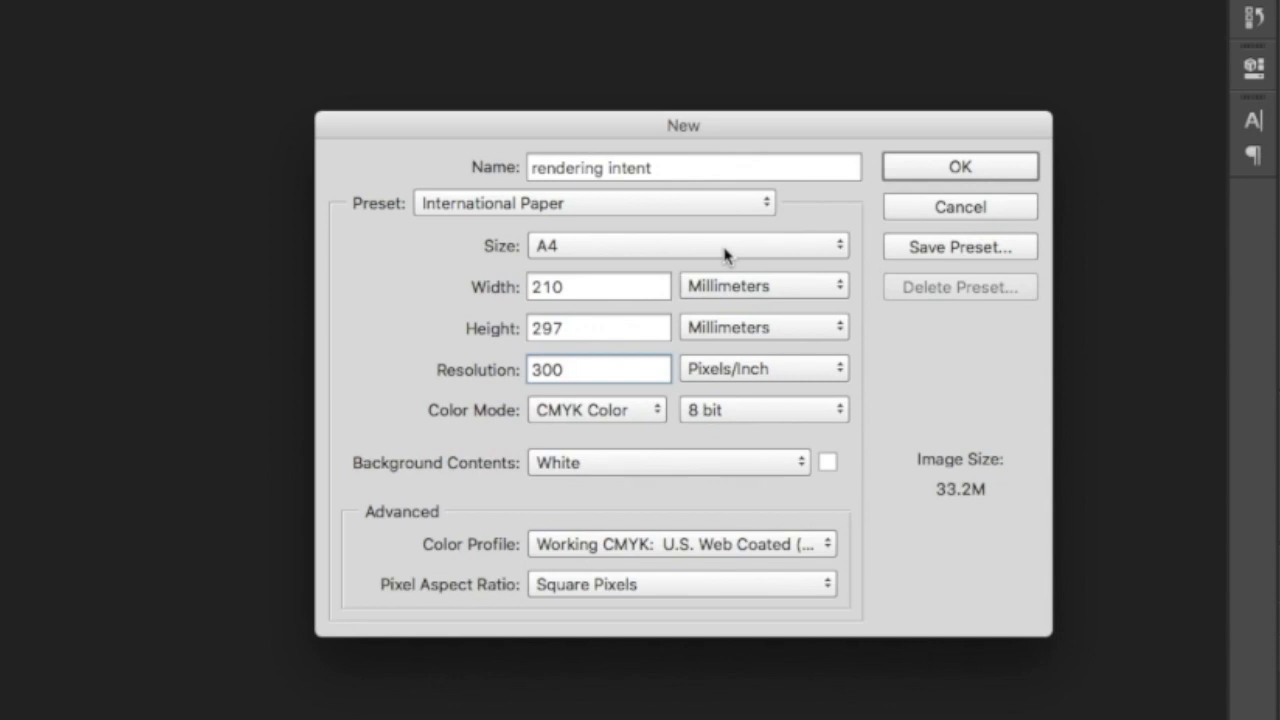
pyautogui.click(665, 246)
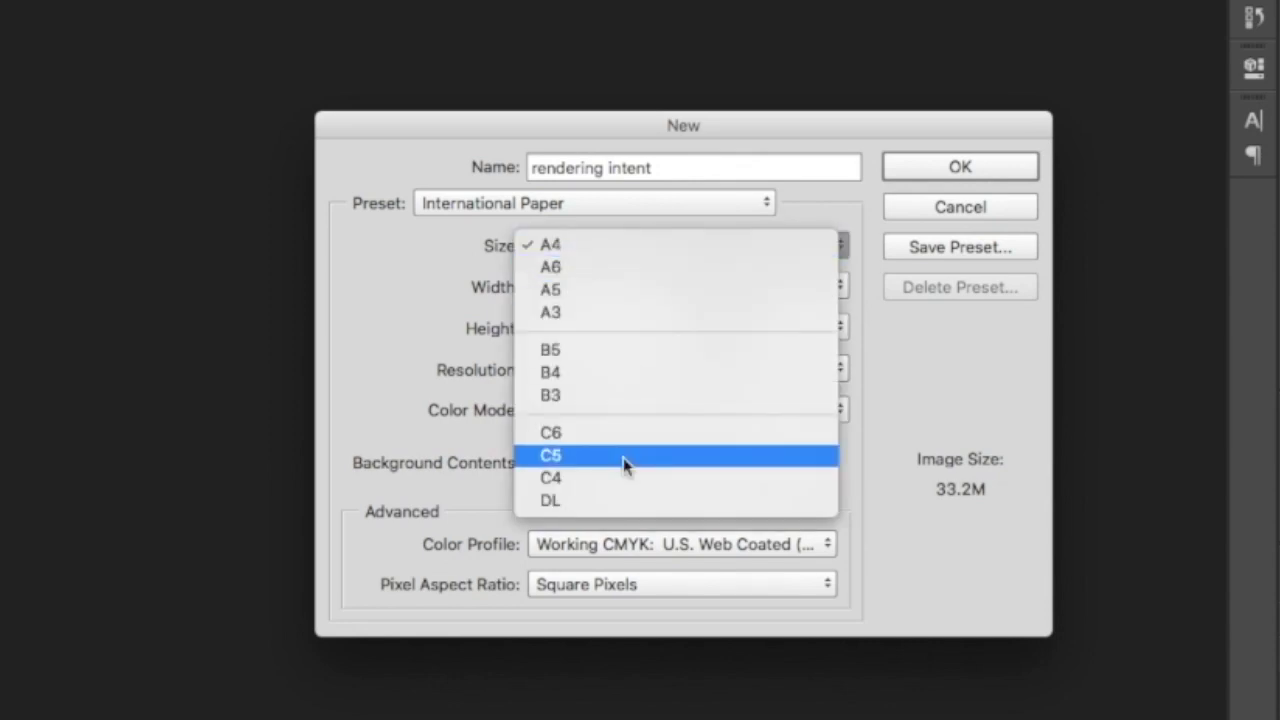
pyautogui.click(643, 208)
# Apply the U.S. Paper preset in Letter size, and switch the preset to Custom
pyautogui.click(645, 212)
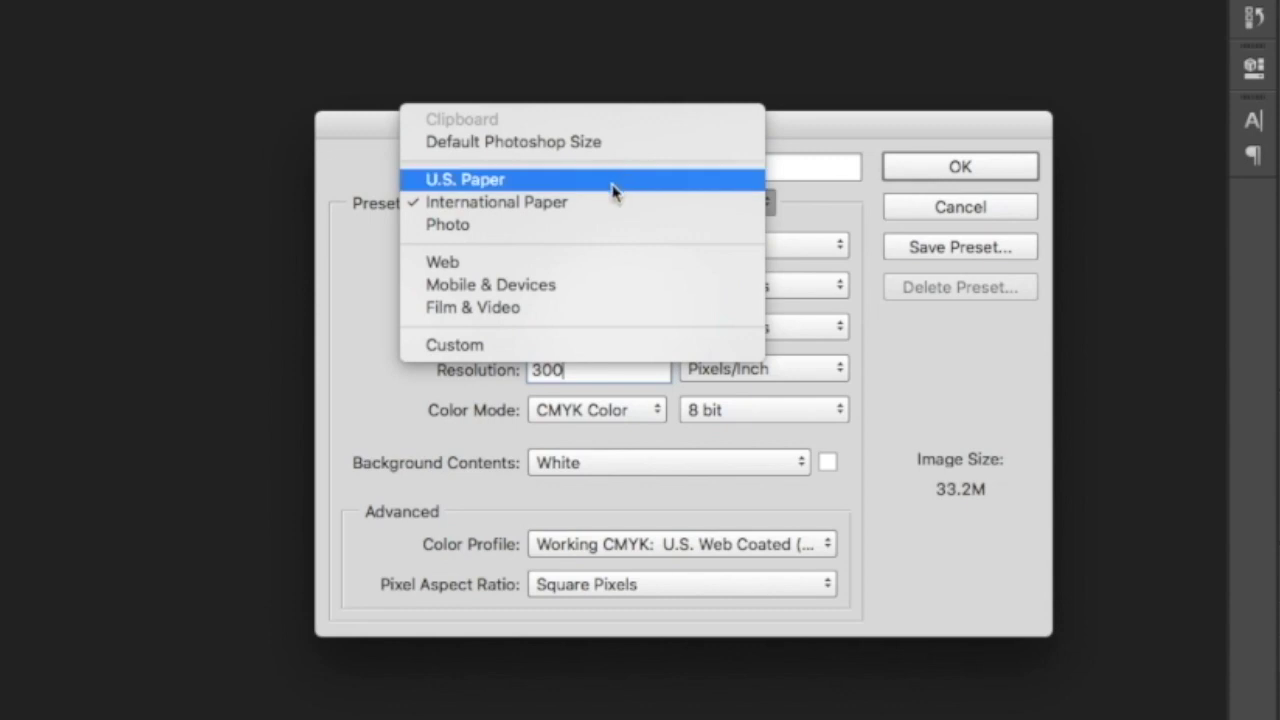
pyautogui.click(612, 184)
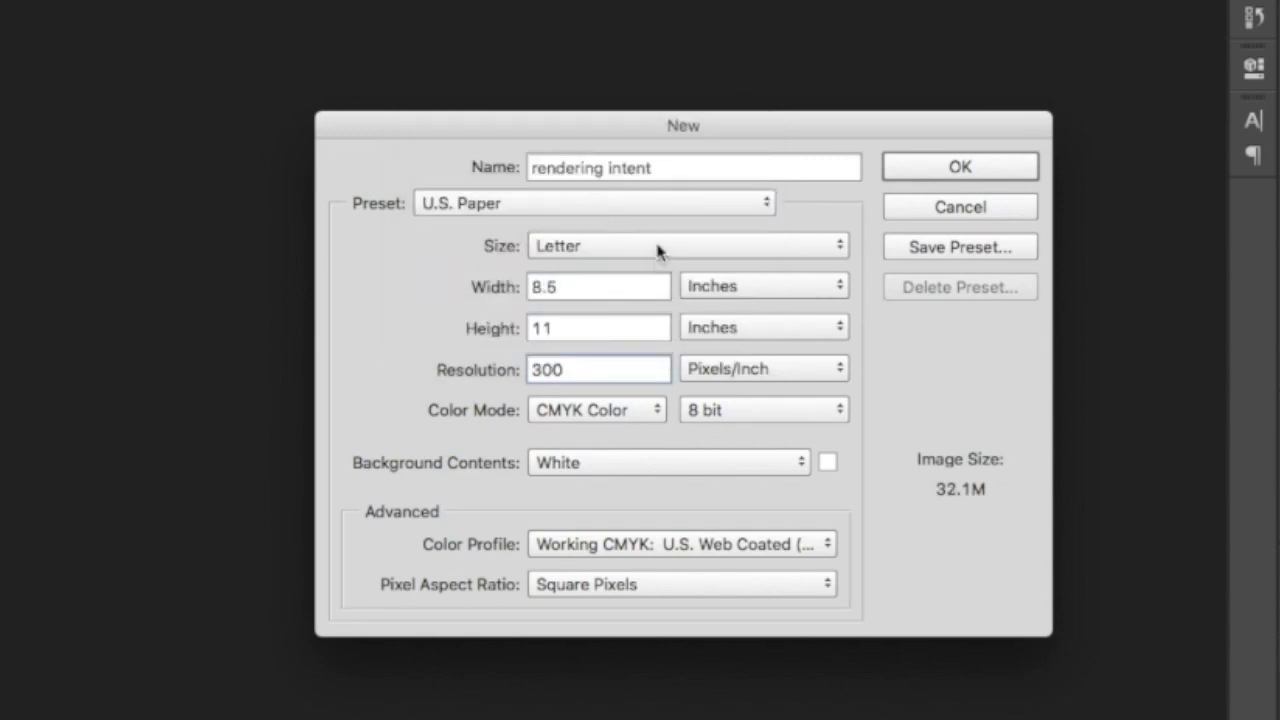
pyautogui.click(657, 248)
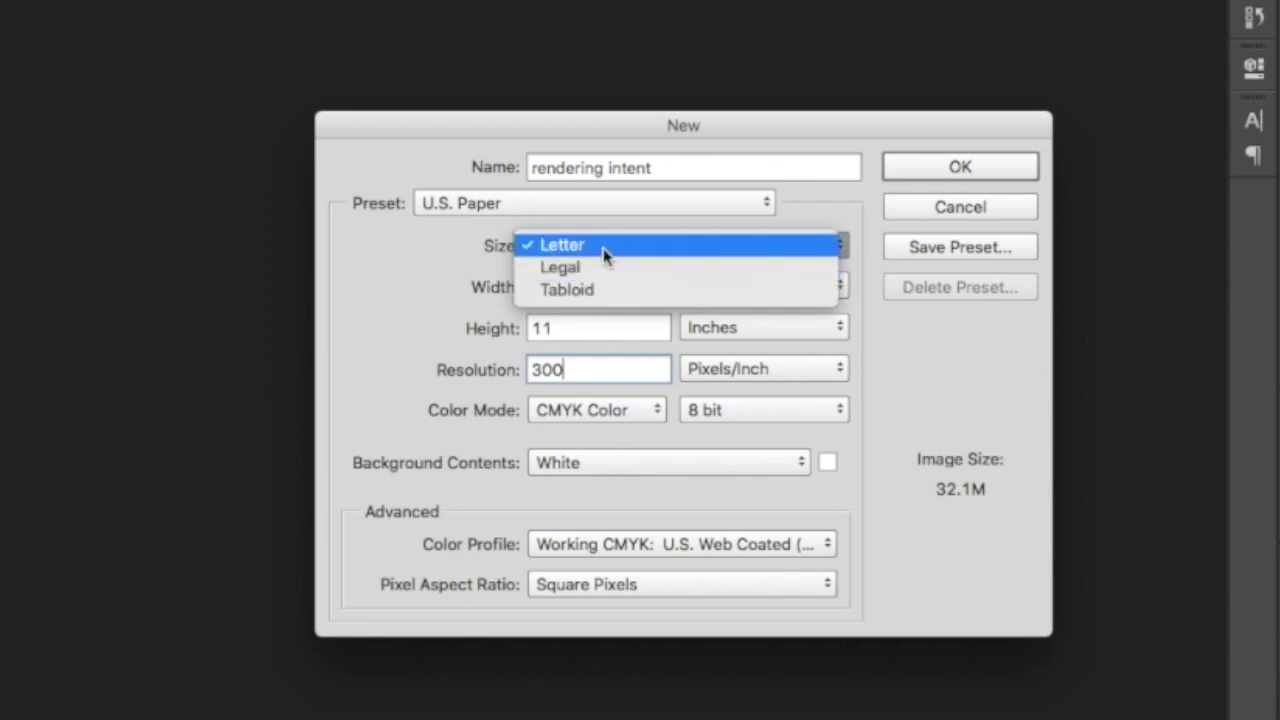
pyautogui.click(488, 205)
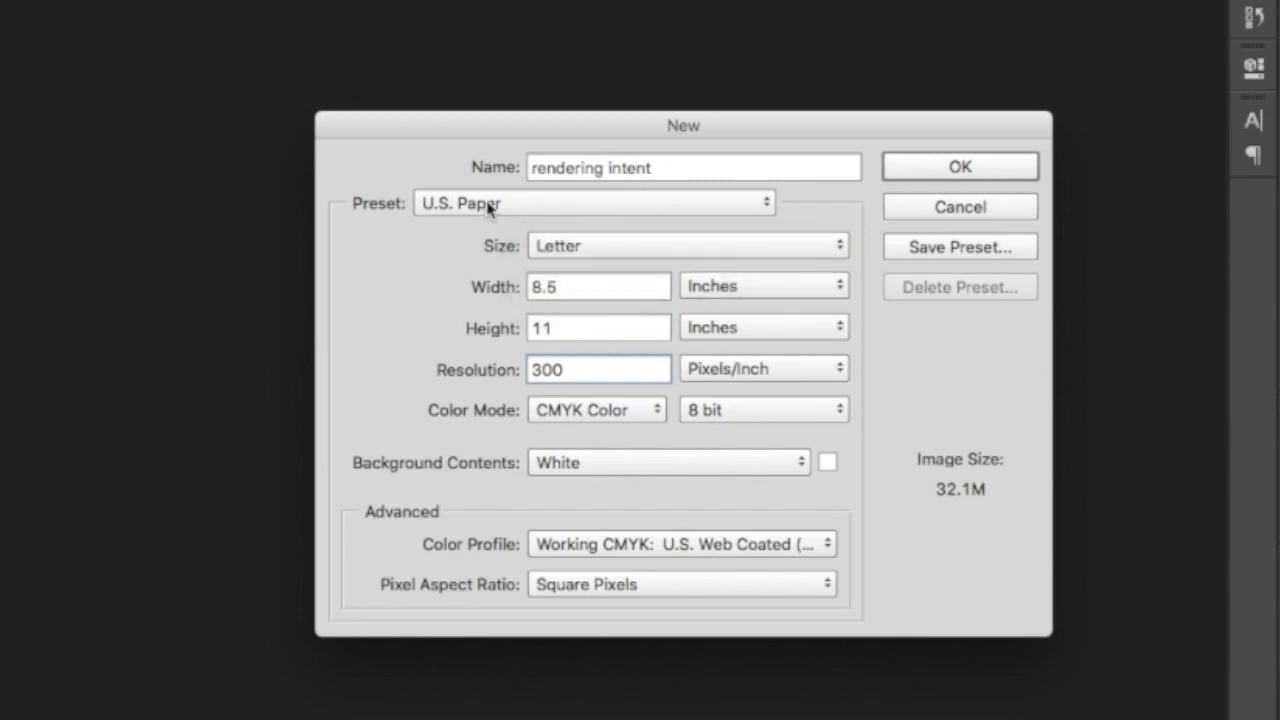
pyautogui.click(488, 205)
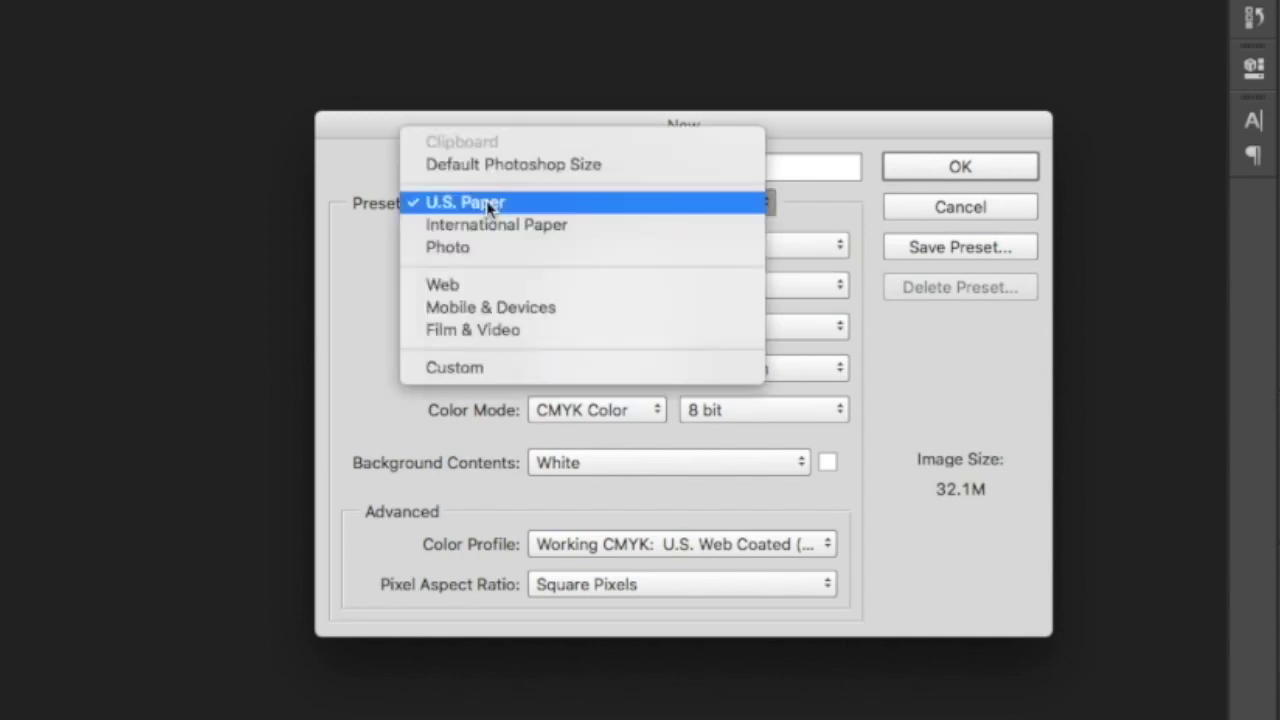
pyautogui.click(475, 368)
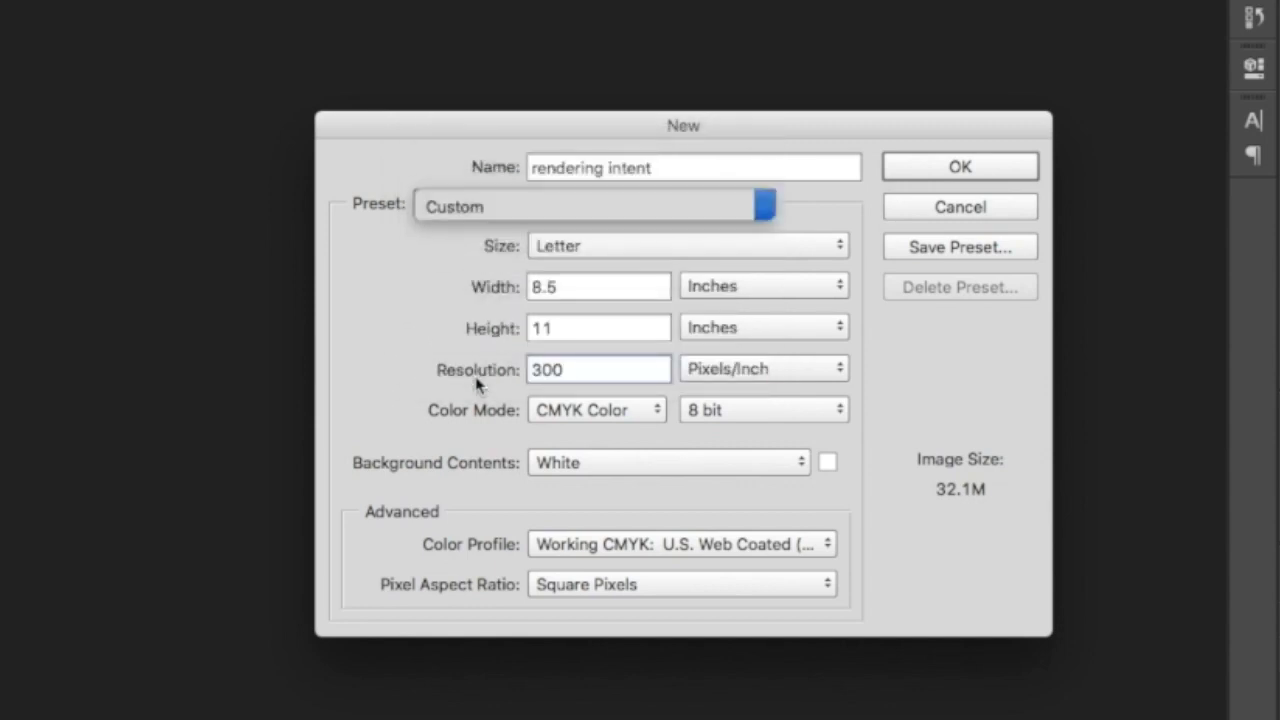
# Check the custom width and height values and create the document
pyautogui.doubleClick(571, 289)
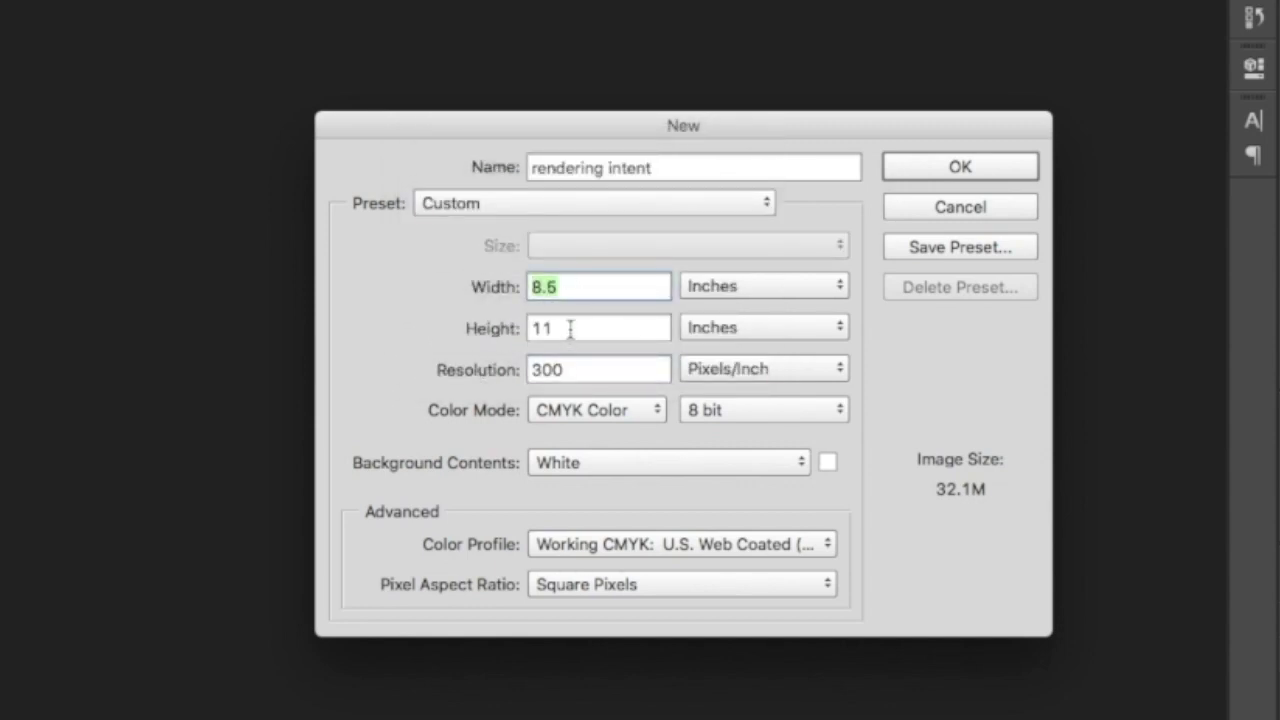
pyautogui.doubleClick(570, 330)
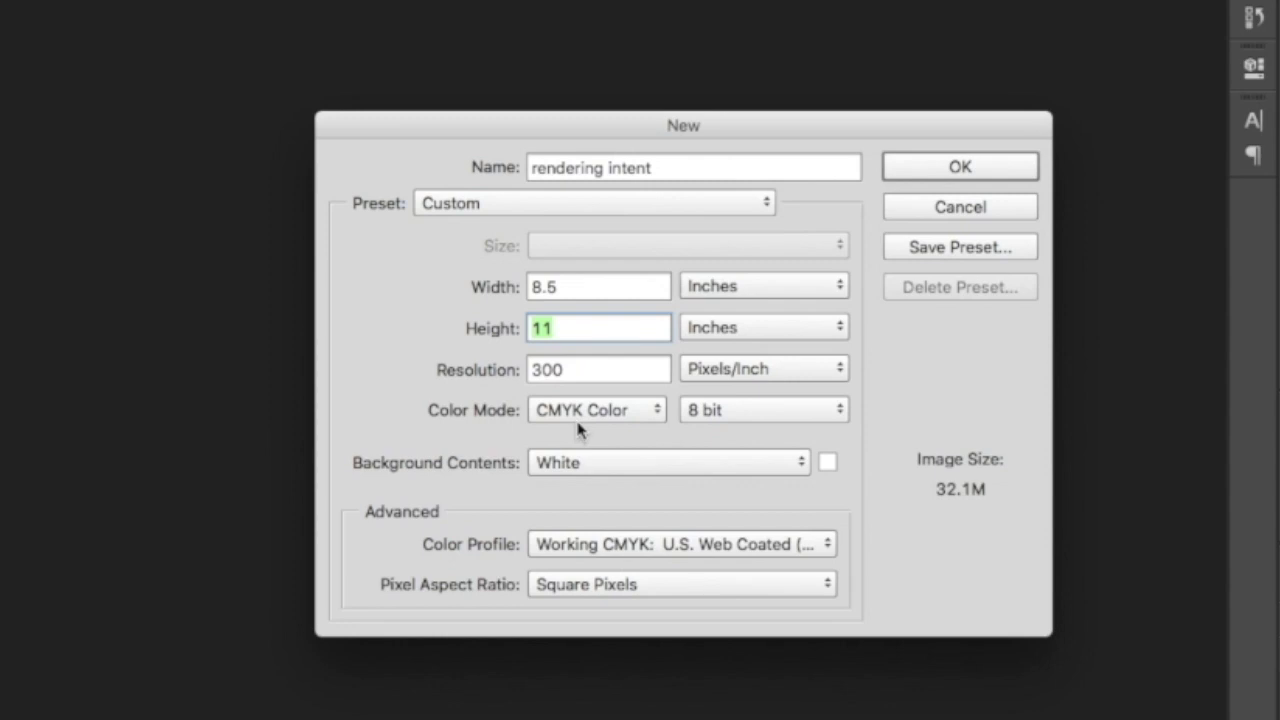
pyautogui.click(962, 168)
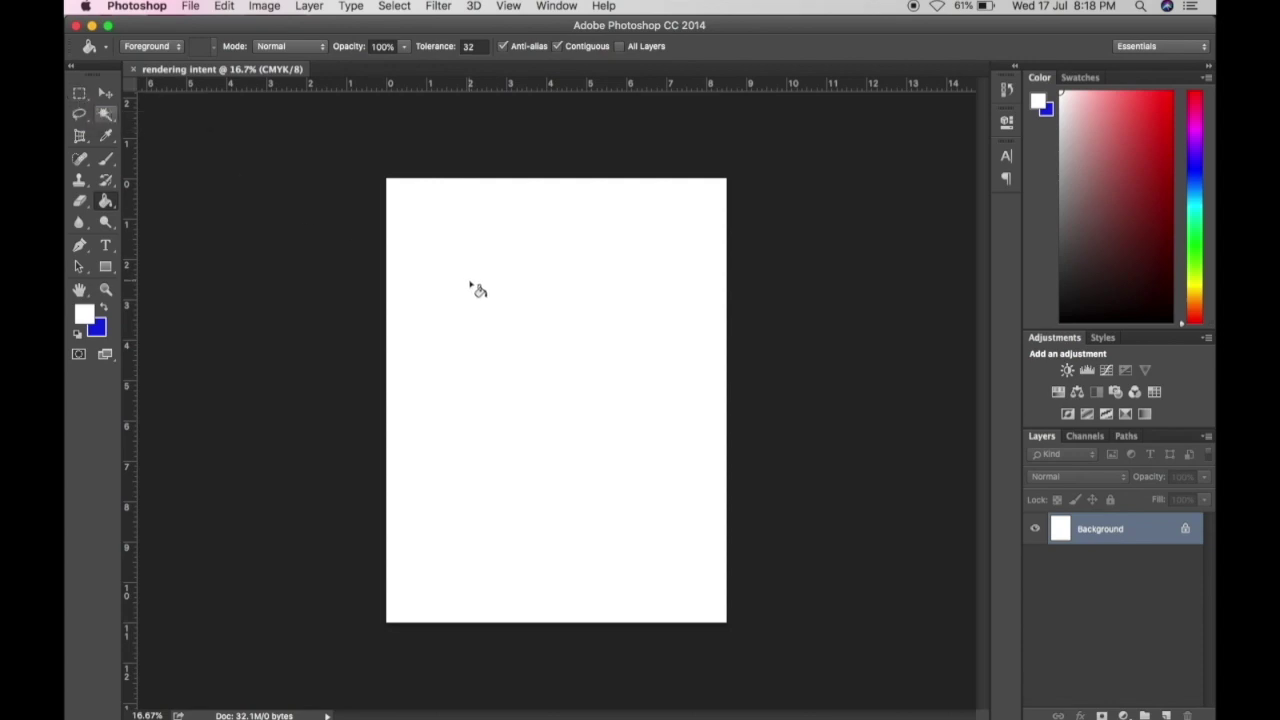
# Zoom in and out of the blank canvas, finishing at 50% with the Zoom tool
pyautogui.press('super+plus')
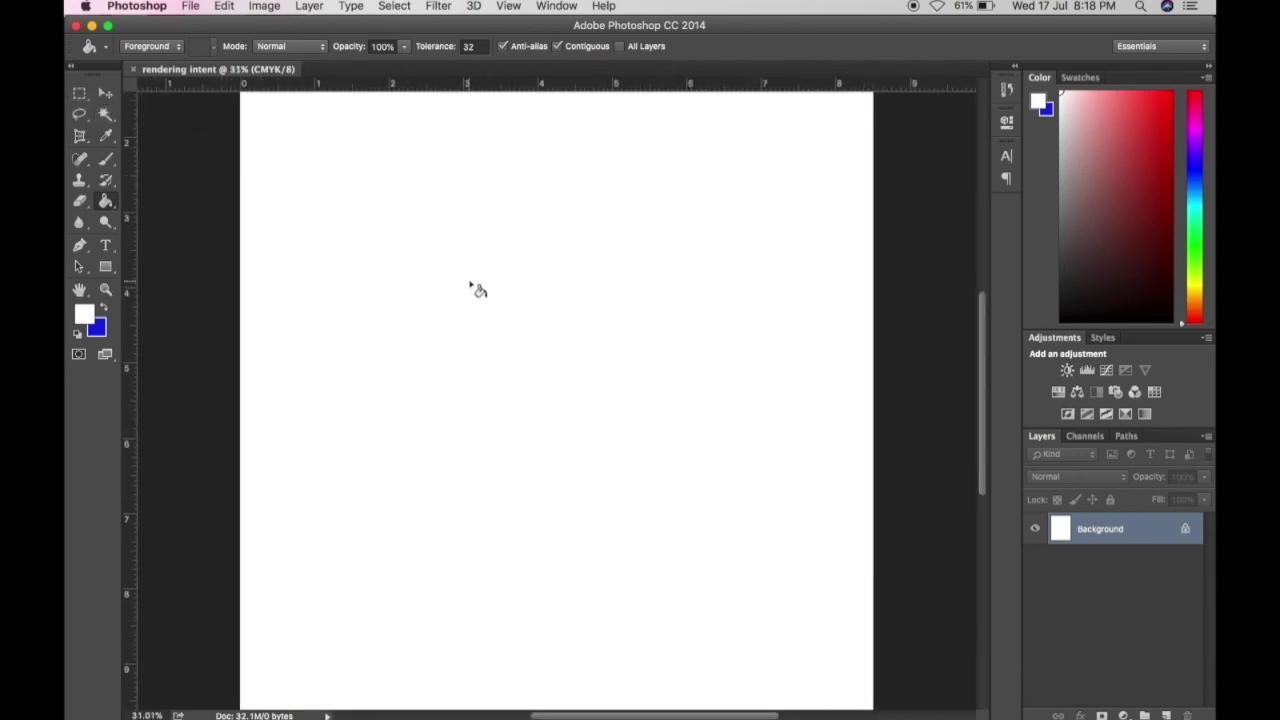
pyautogui.press('super+plus')
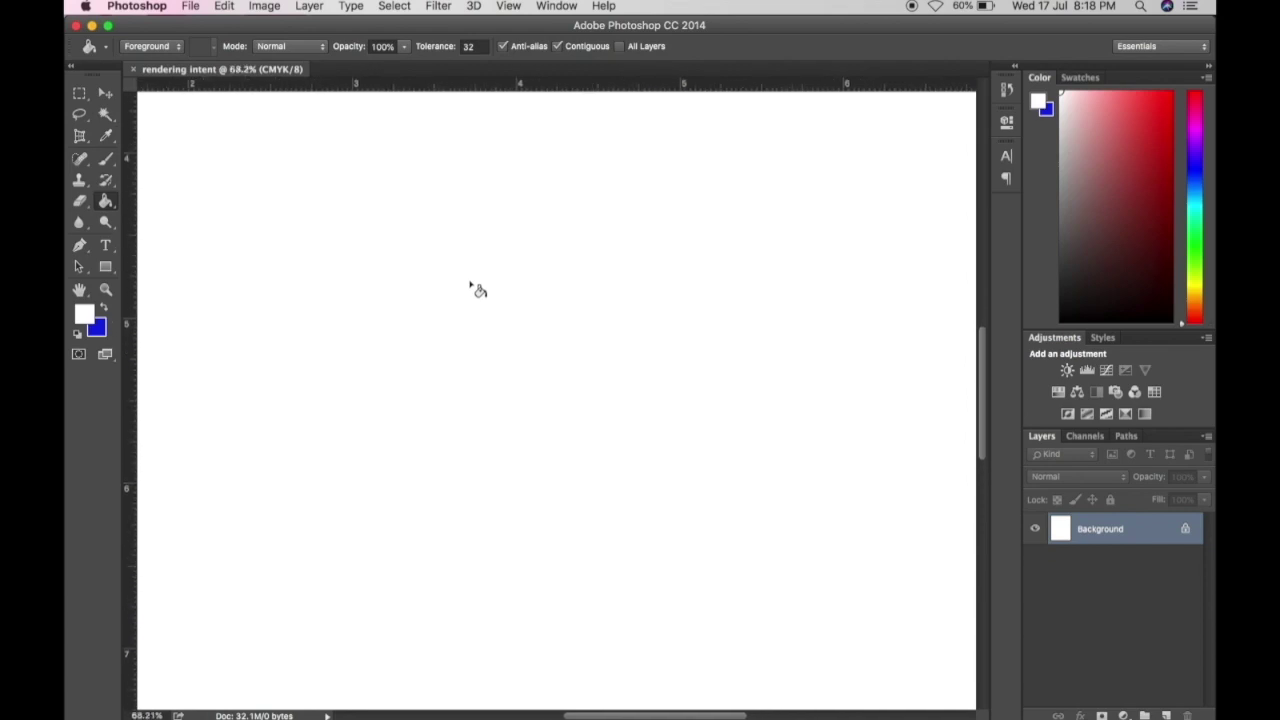
pyautogui.press('super+minus')
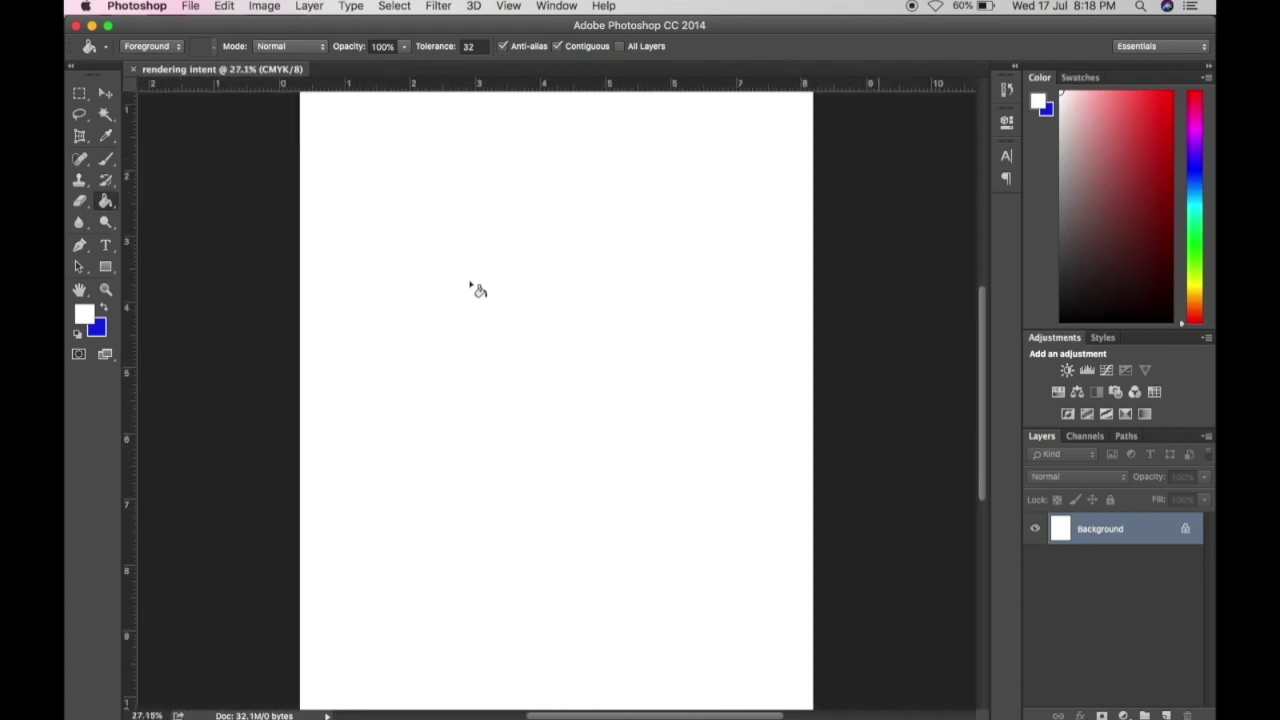
pyautogui.press('super+plus')
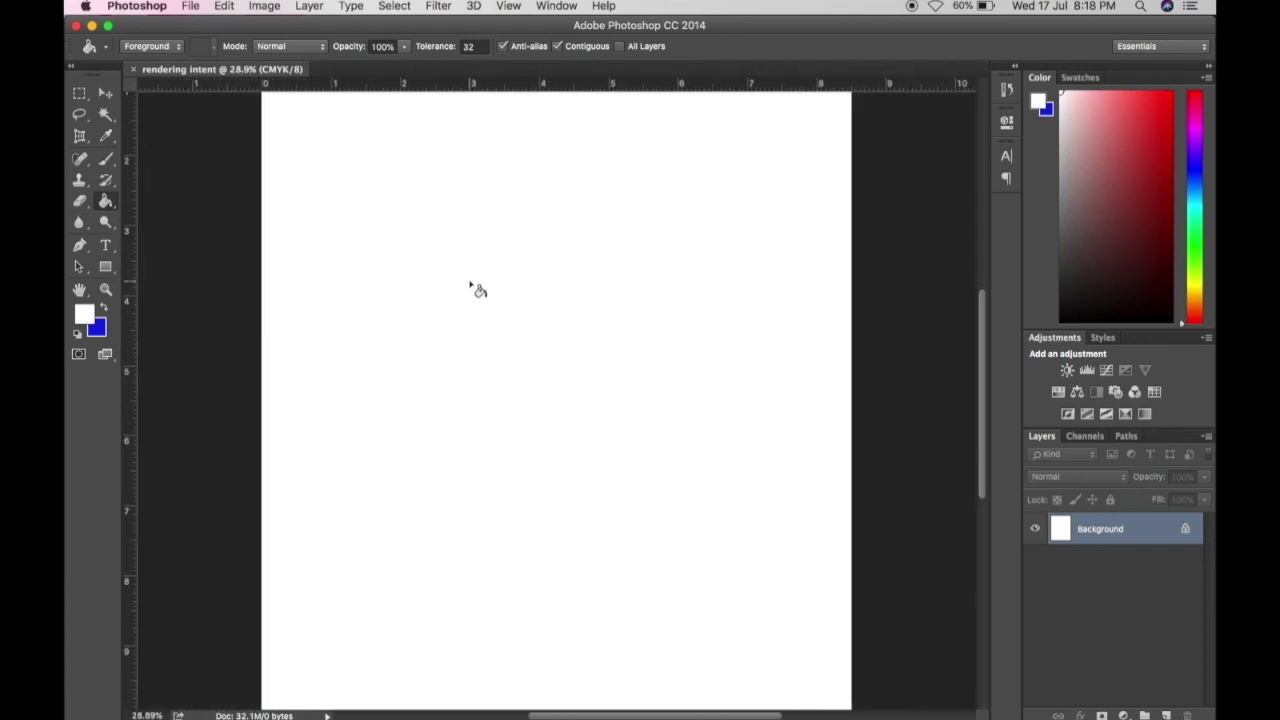
pyautogui.press('super+plus')
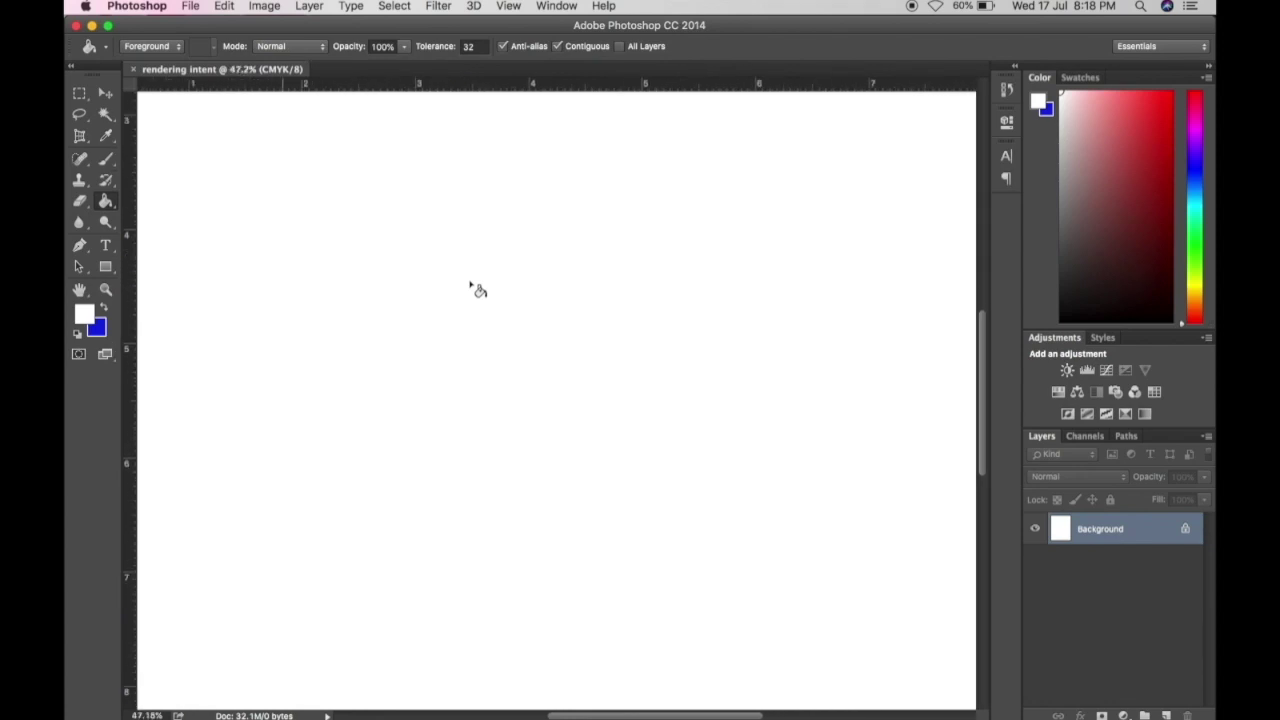
pyautogui.click(106, 290)
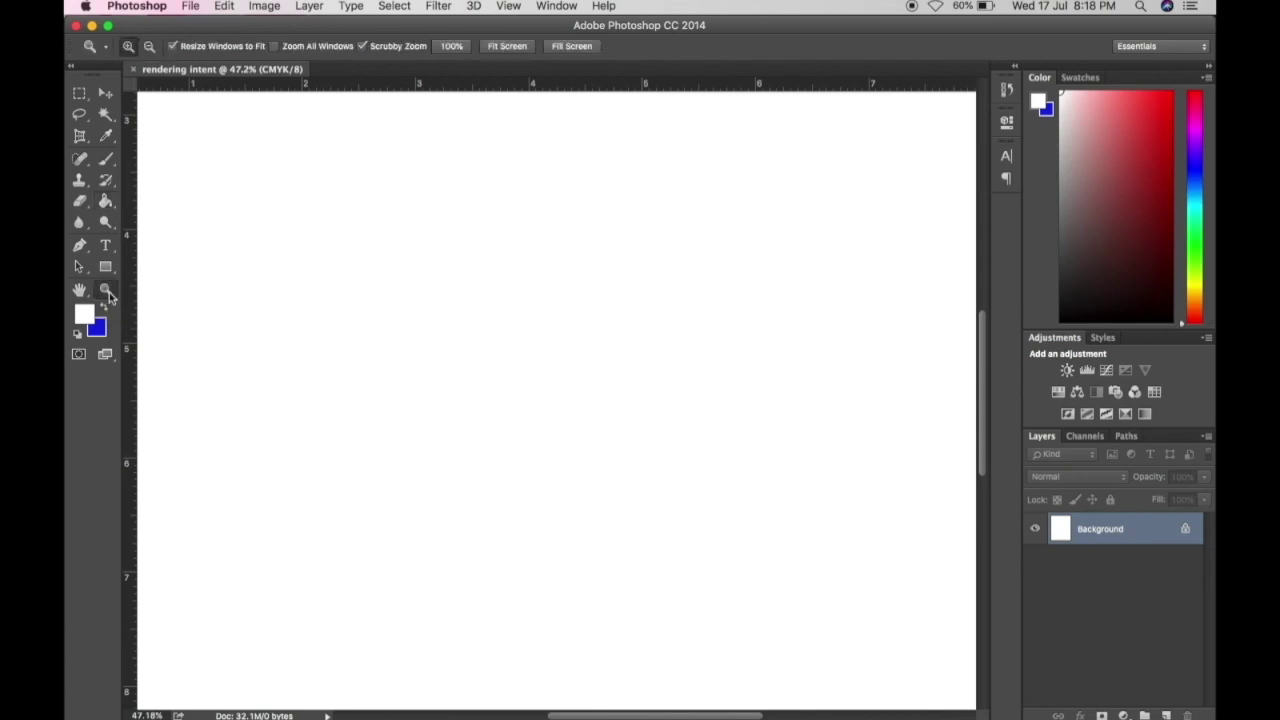
pyautogui.click(390, 254)
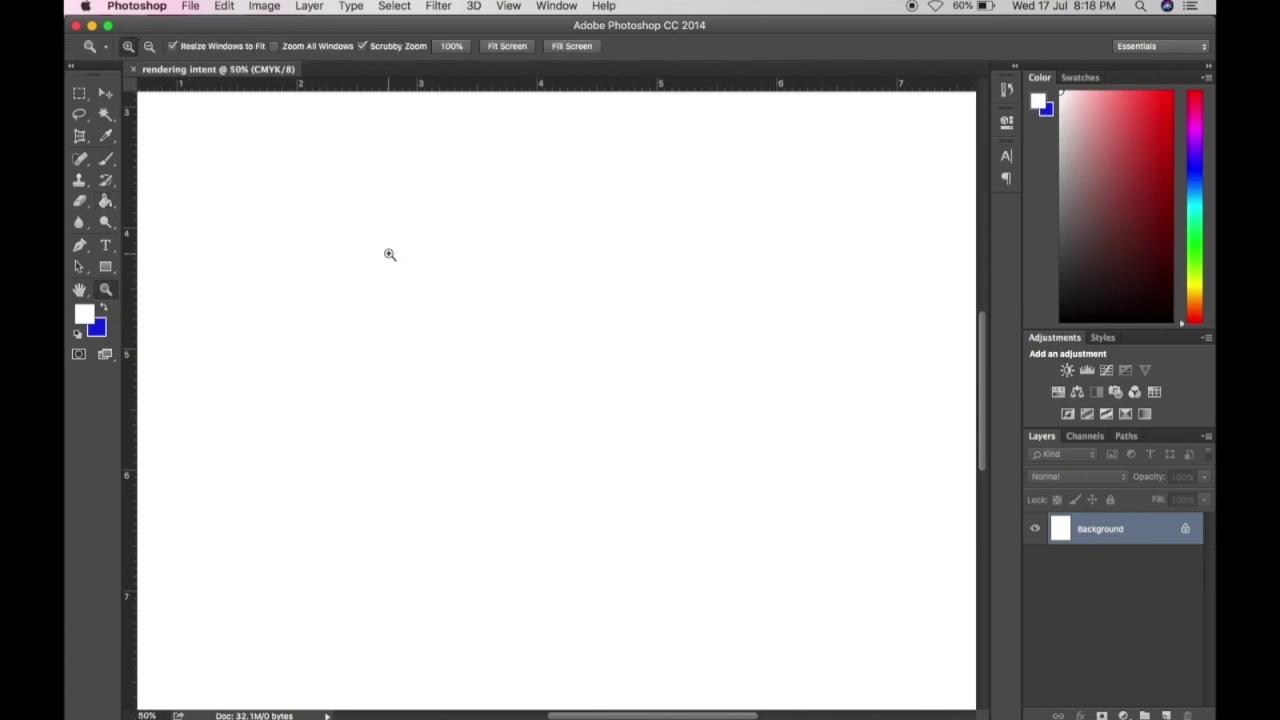
# Zoom the blank canvas out to 25%, and zoom back in to 66.7%
pyautogui.click(150, 47)
pyautogui.click(574, 302)
pyautogui.click(574, 302)
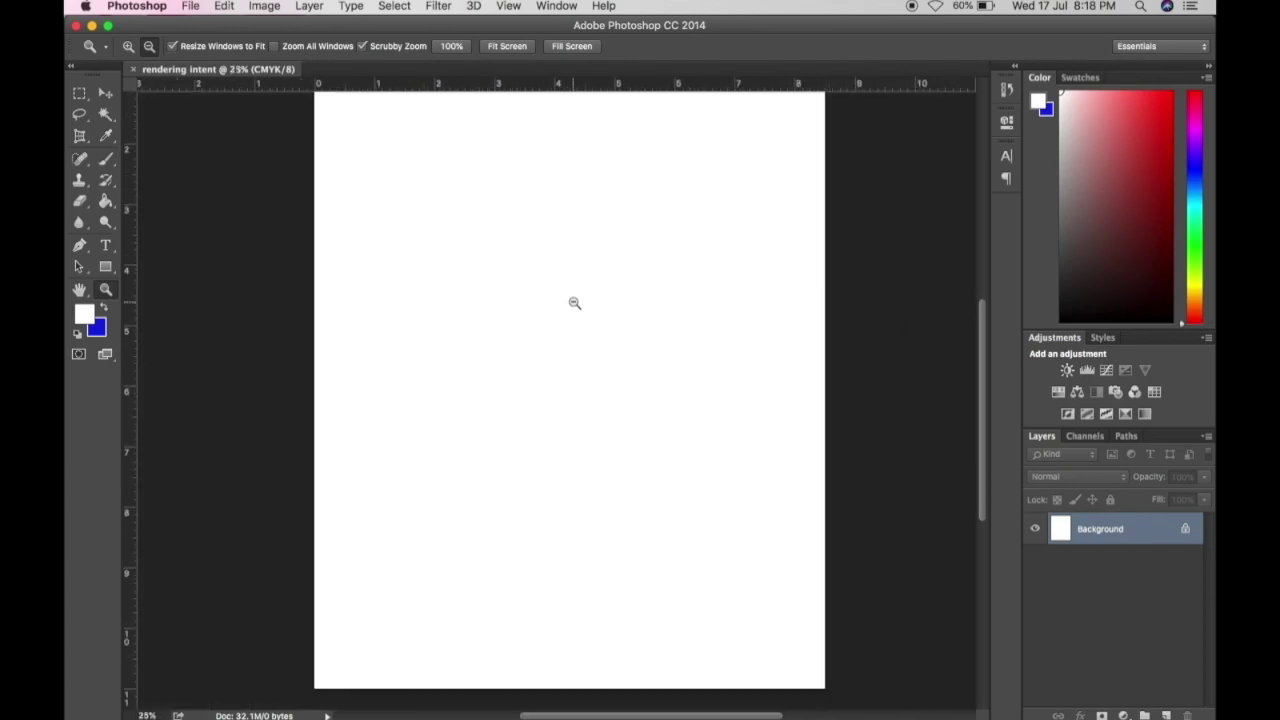
pyautogui.click(128, 46)
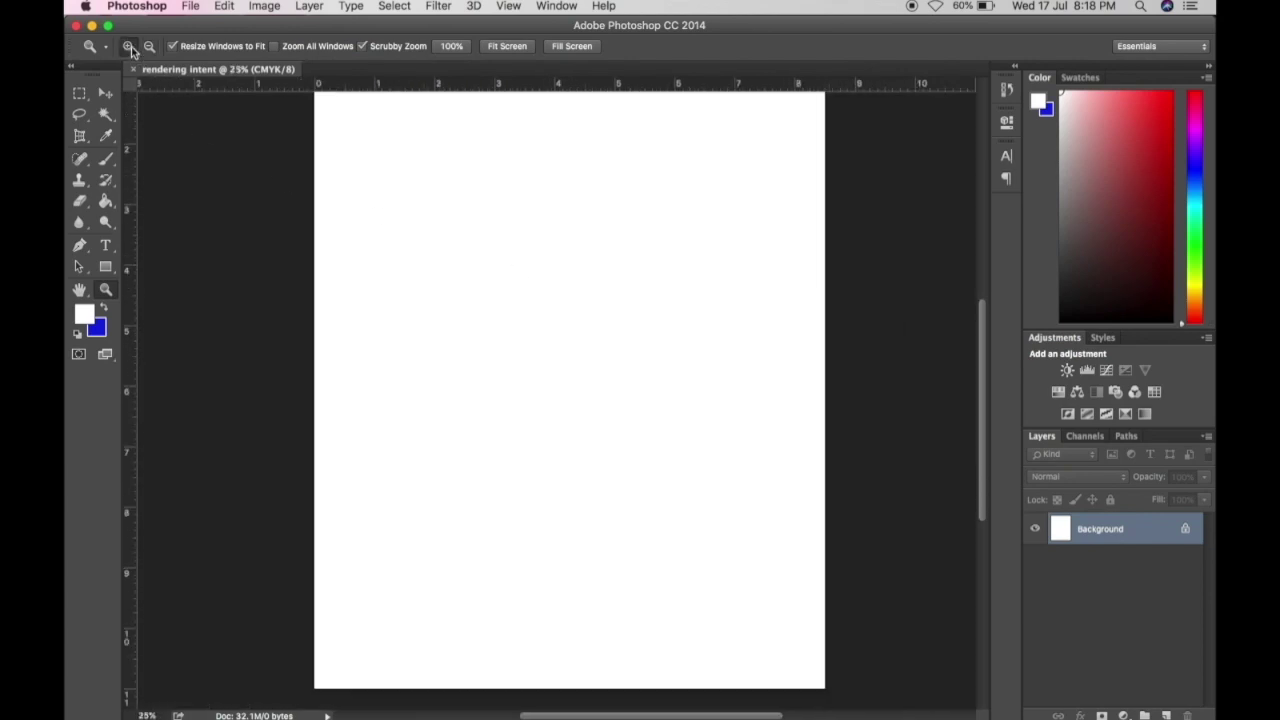
pyautogui.click(601, 326)
pyautogui.click(601, 326)
pyautogui.click(601, 326)
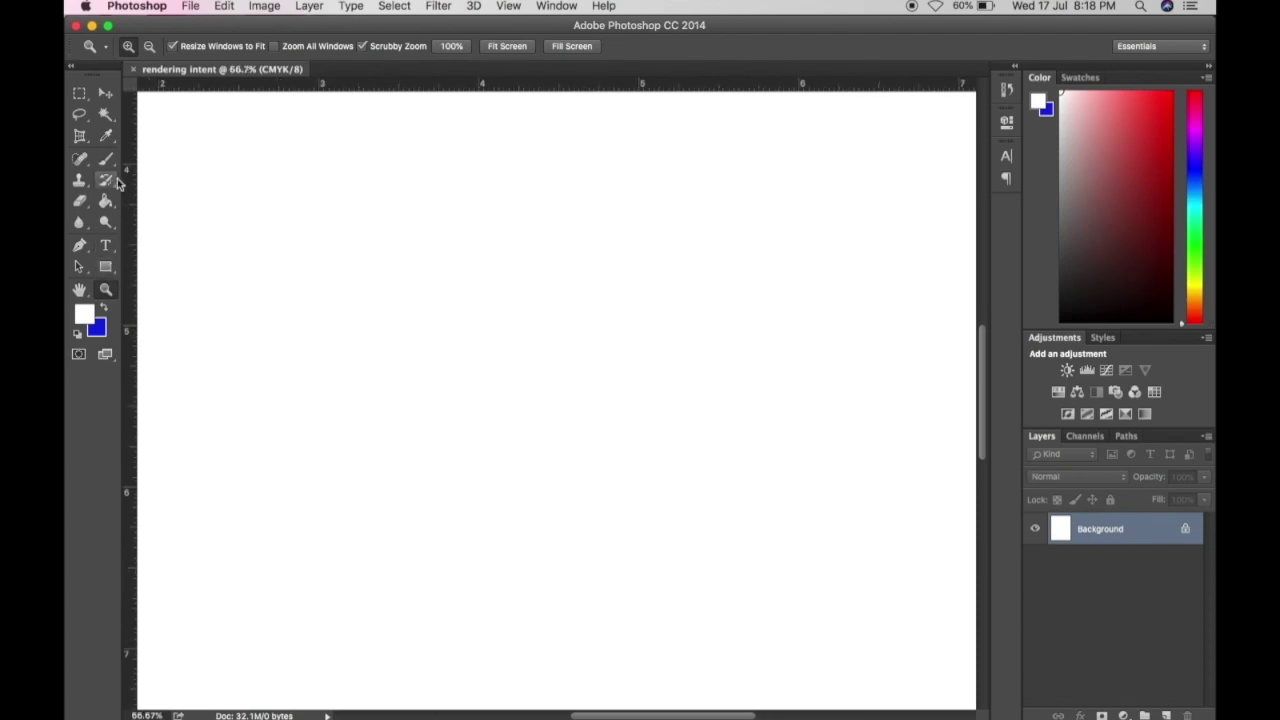
# Select a rectangle about 2.3 by 0.8 inches with the Rectangular Marquee tool, and move its contents down about 0.4 inches
pyautogui.click(80, 95)
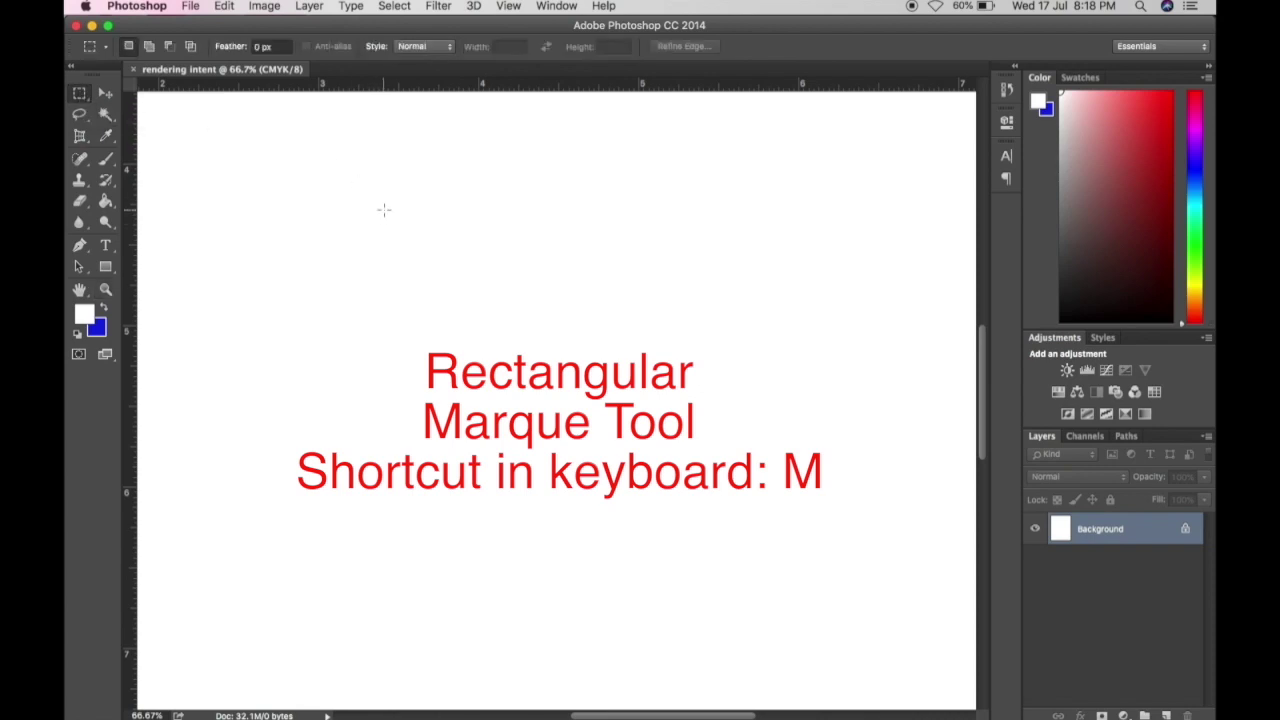
pyautogui.moveTo(384, 210); pyautogui.dragTo(755, 329)
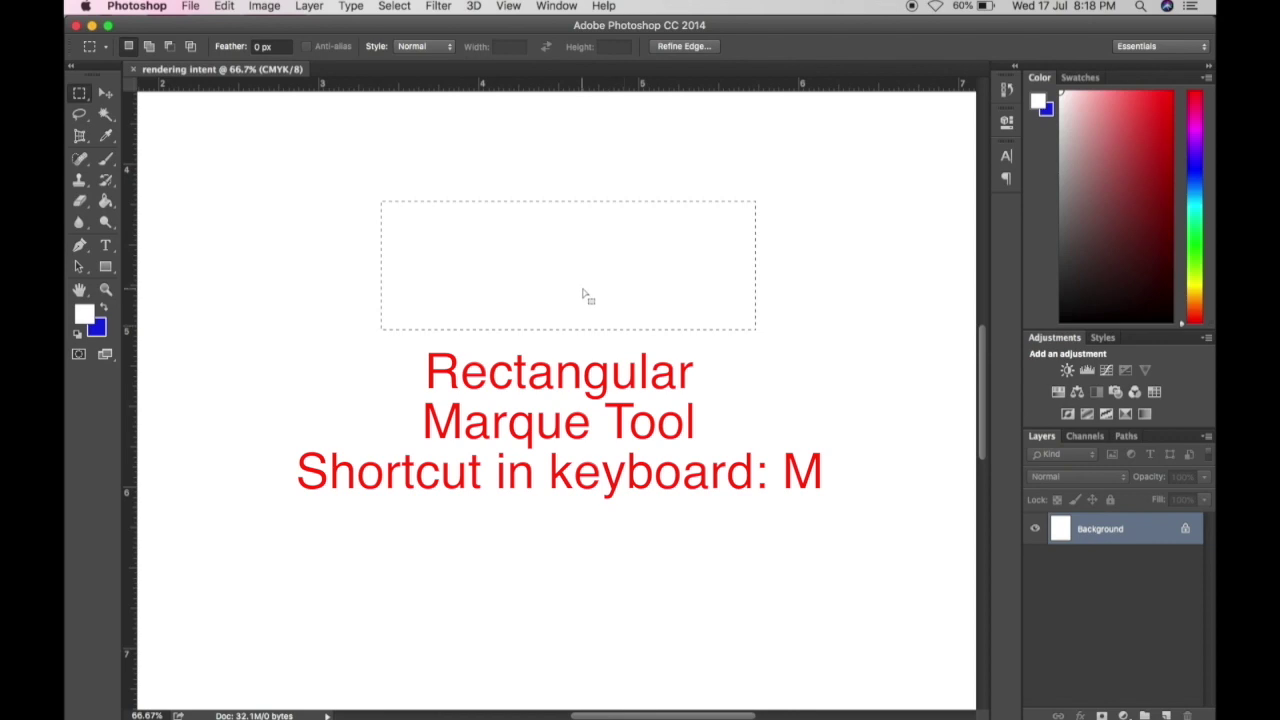
pyautogui.click(107, 93)
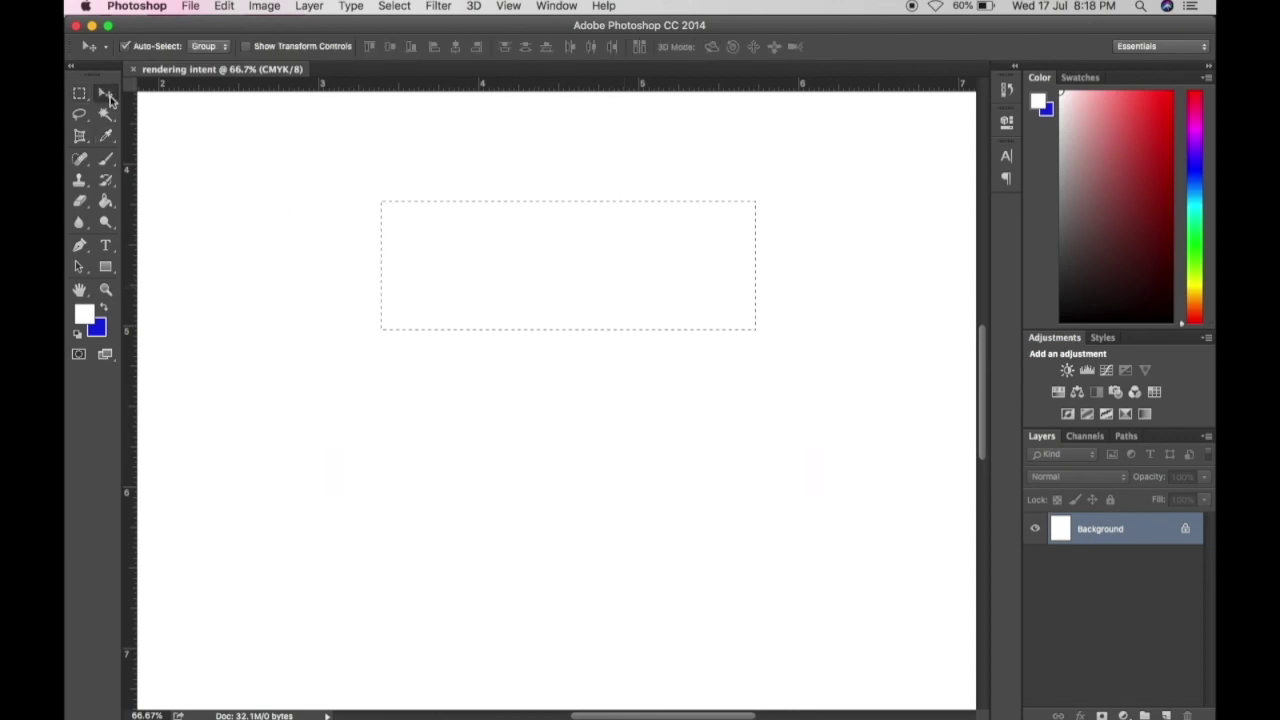
pyautogui.moveTo(552, 289); pyautogui.dragTo(557, 355)
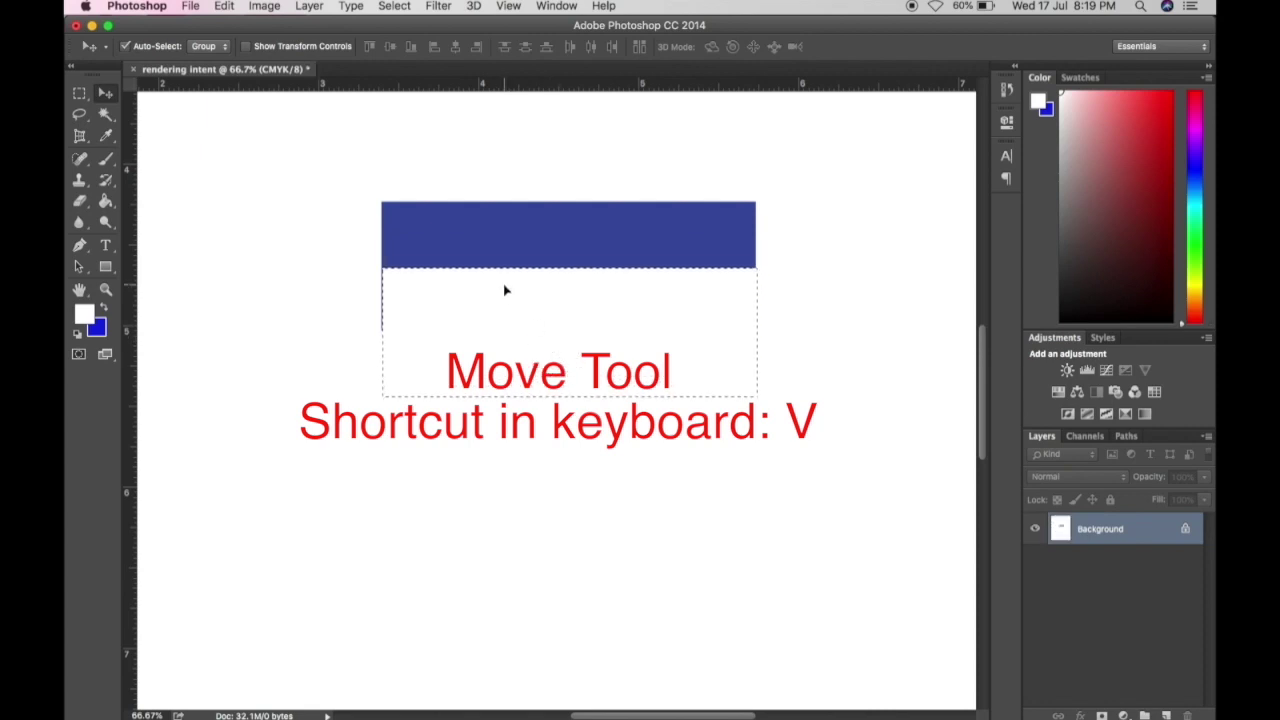
# Lasso a freehand area below the blue bar, and replace it with a new Magic Wand selection of the white background
pyautogui.click(79, 116)
pyautogui.moveTo(257, 191)
pyautogui.mouseDown()
pyautogui.moveTo(300, 354)
pyautogui.moveTo(334, 240)
pyautogui.moveTo(374, 369)
pyautogui.moveTo(612, 370)
pyautogui.mouseUp()
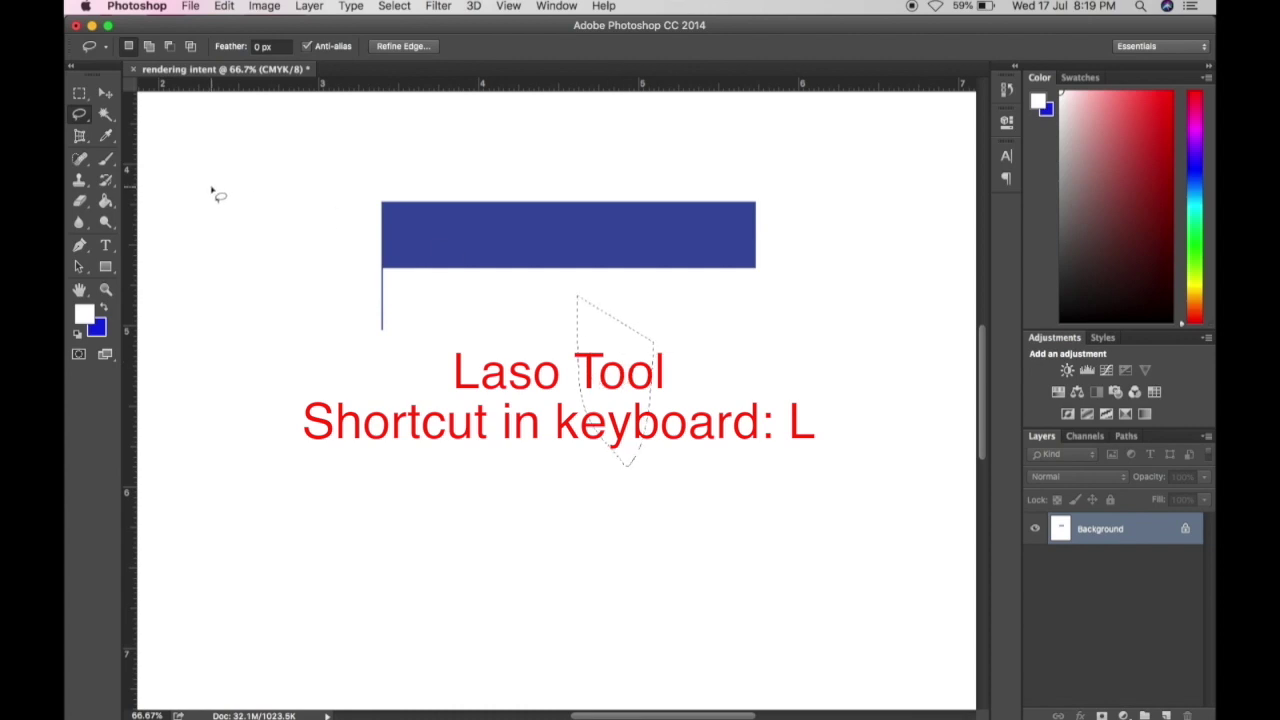
pyautogui.click(110, 116)
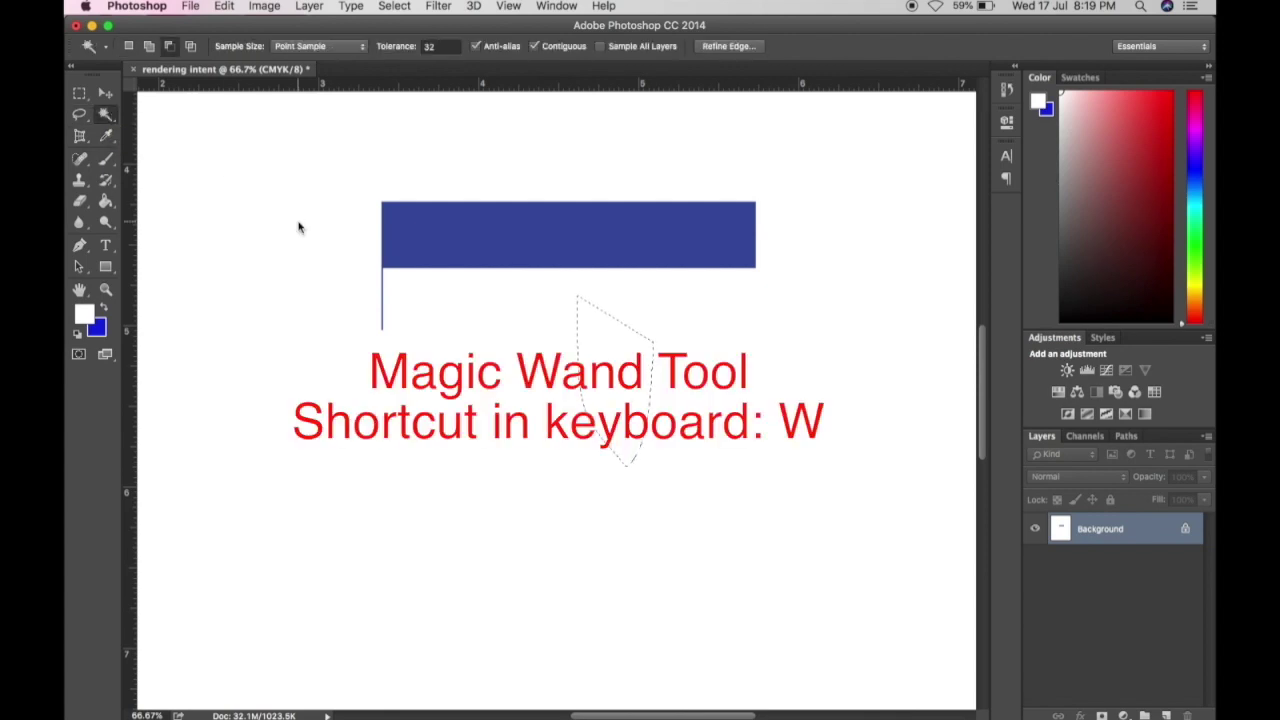
pyautogui.click(128, 46)
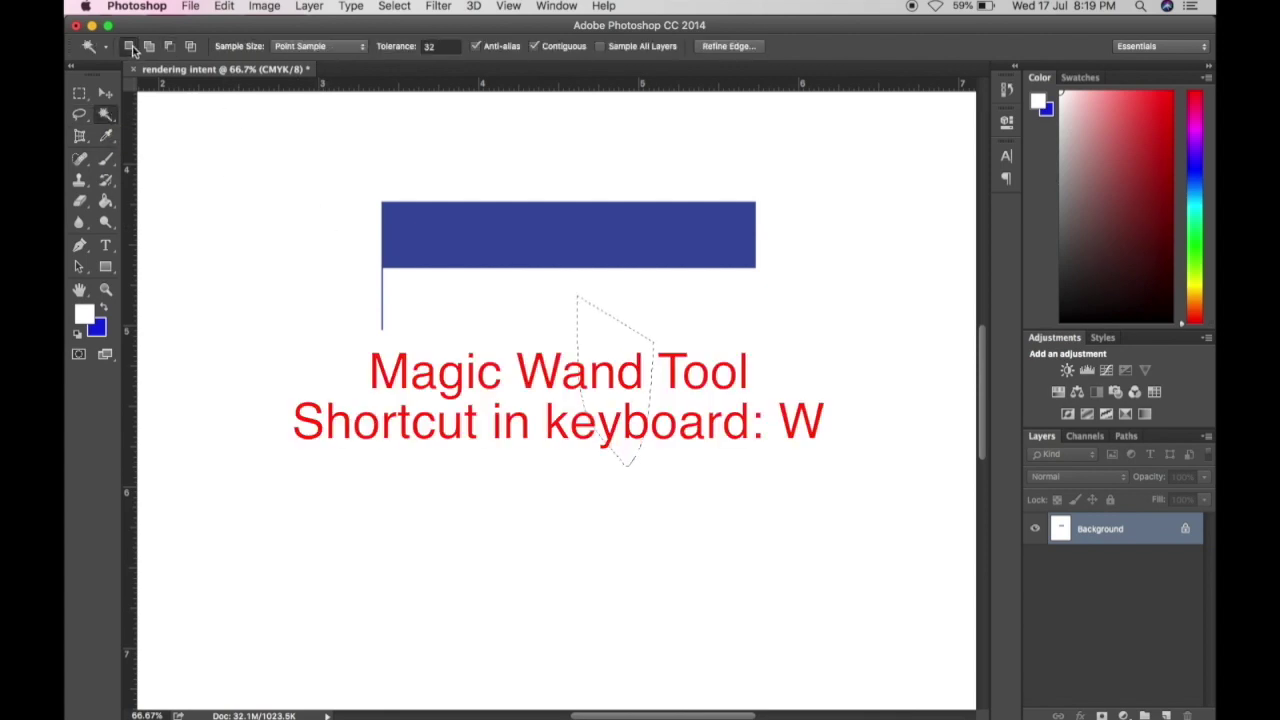
pyautogui.click(310, 284)
# Subtract two small spots beside the blue bar from the selection with the Quick Selection tool, and switch to the Crop tool
pyautogui.click(105, 114)
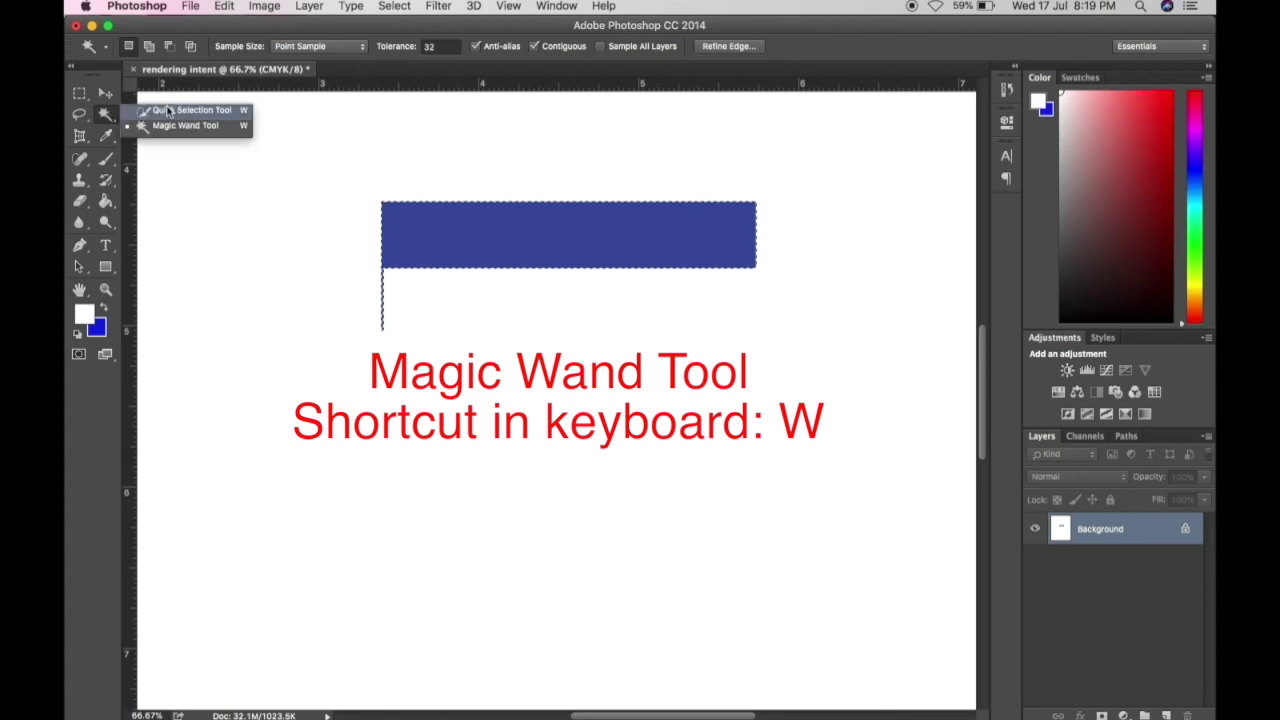
pyautogui.click(170, 110)
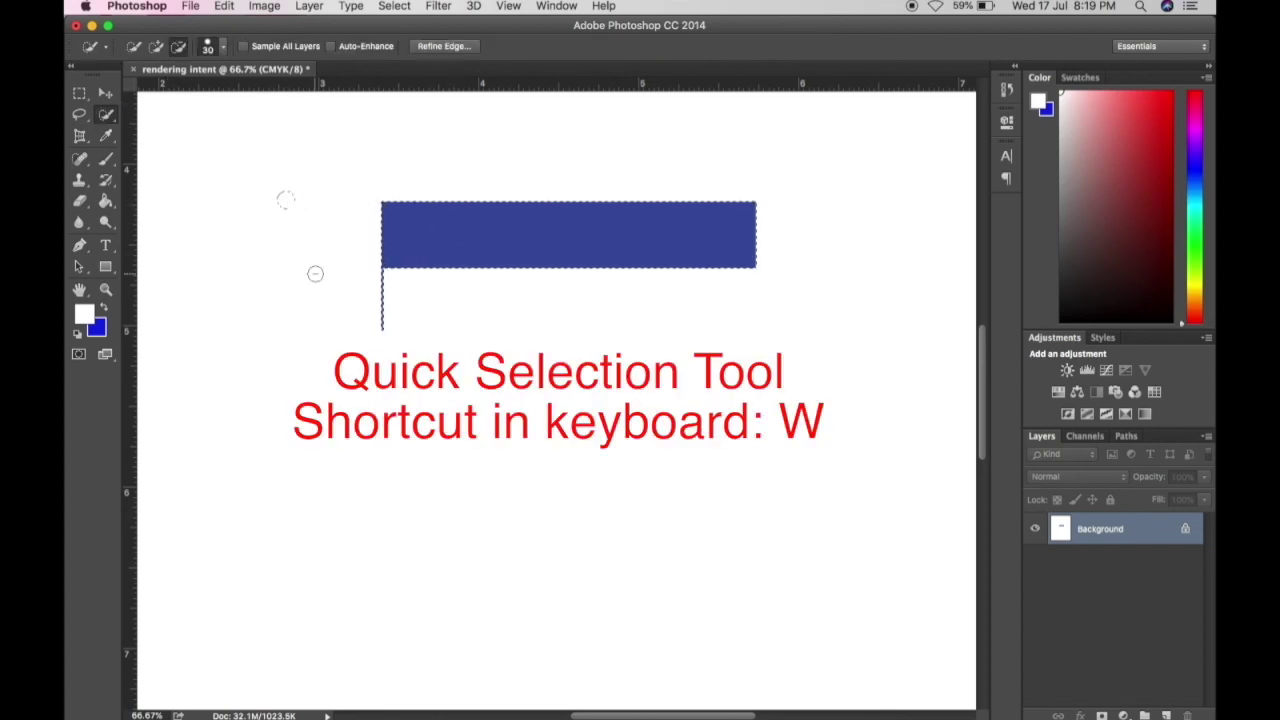
pyautogui.click(86, 140)
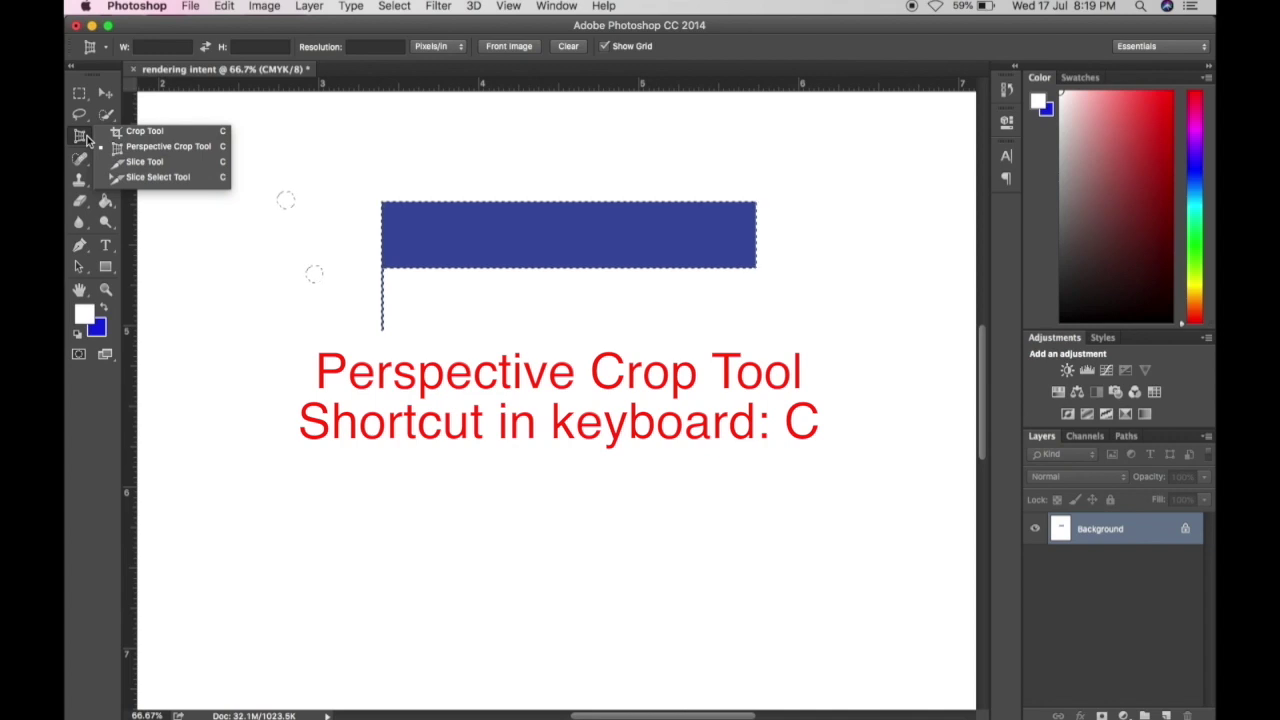
pyautogui.click(157, 131)
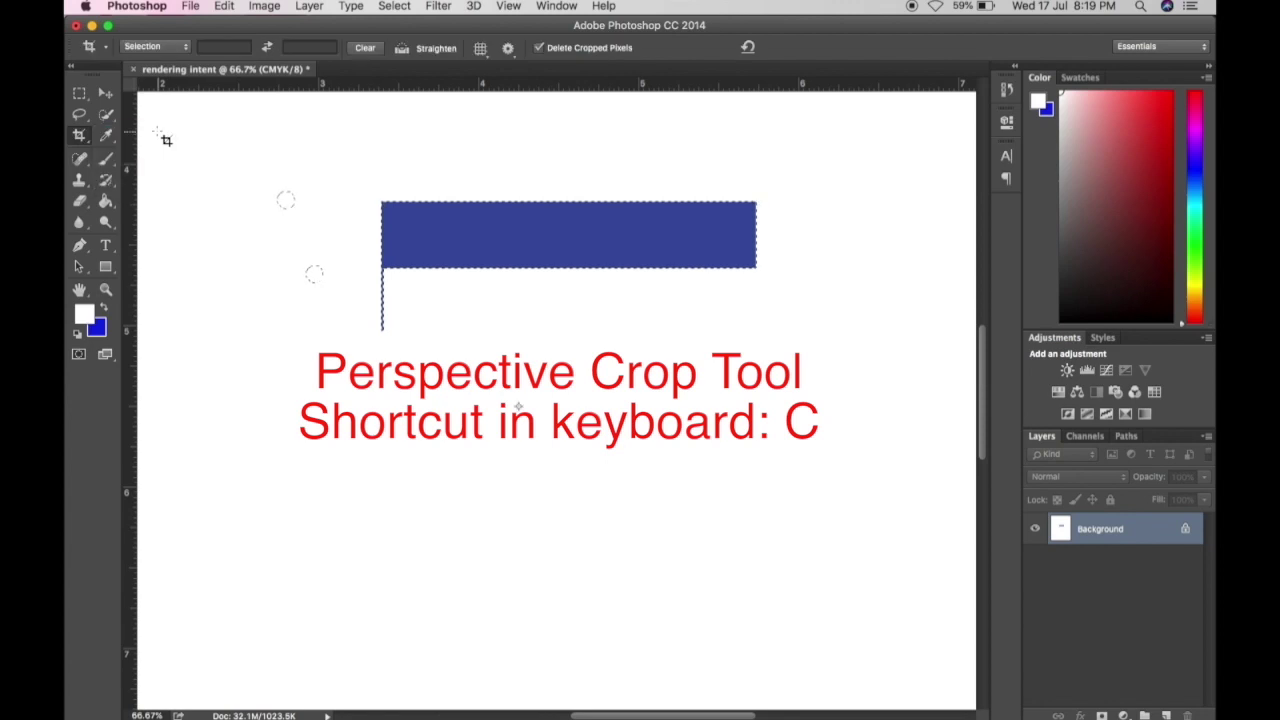
pyautogui.click(82, 137)
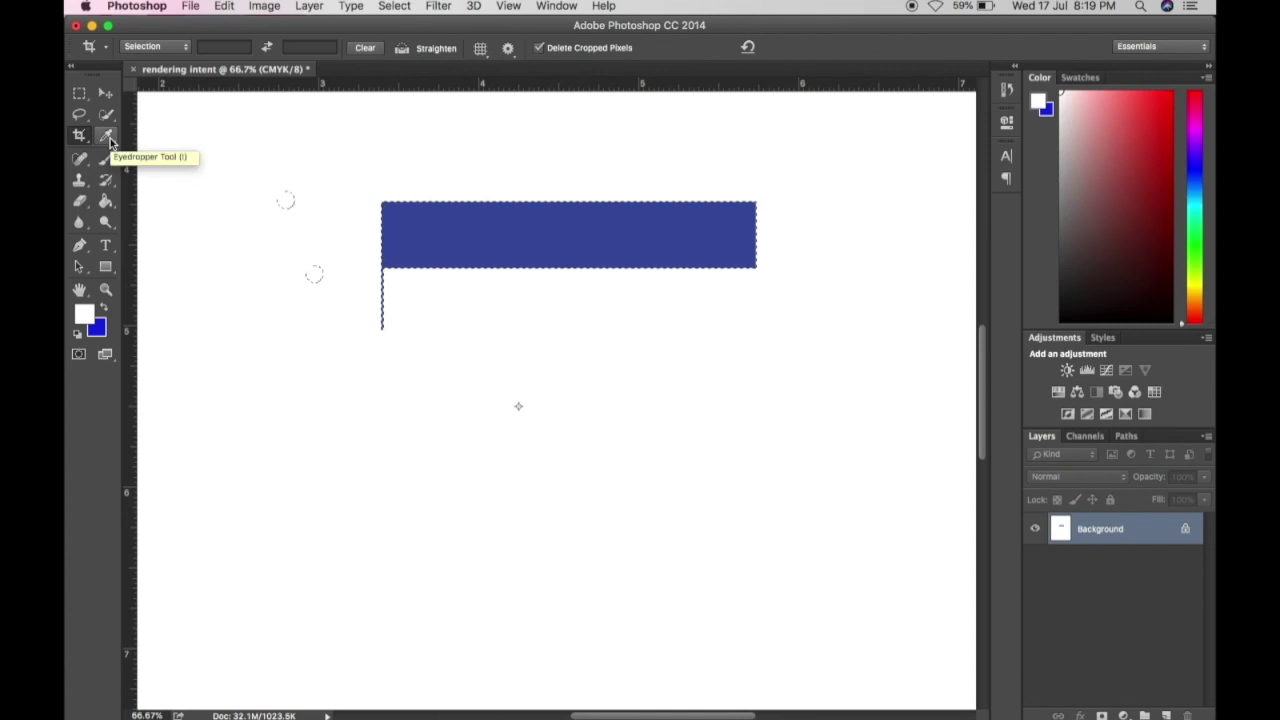
# Sample the bar's blue with the Eyedropper tool, and resample the foreground color from the white background
pyautogui.click(109, 140)
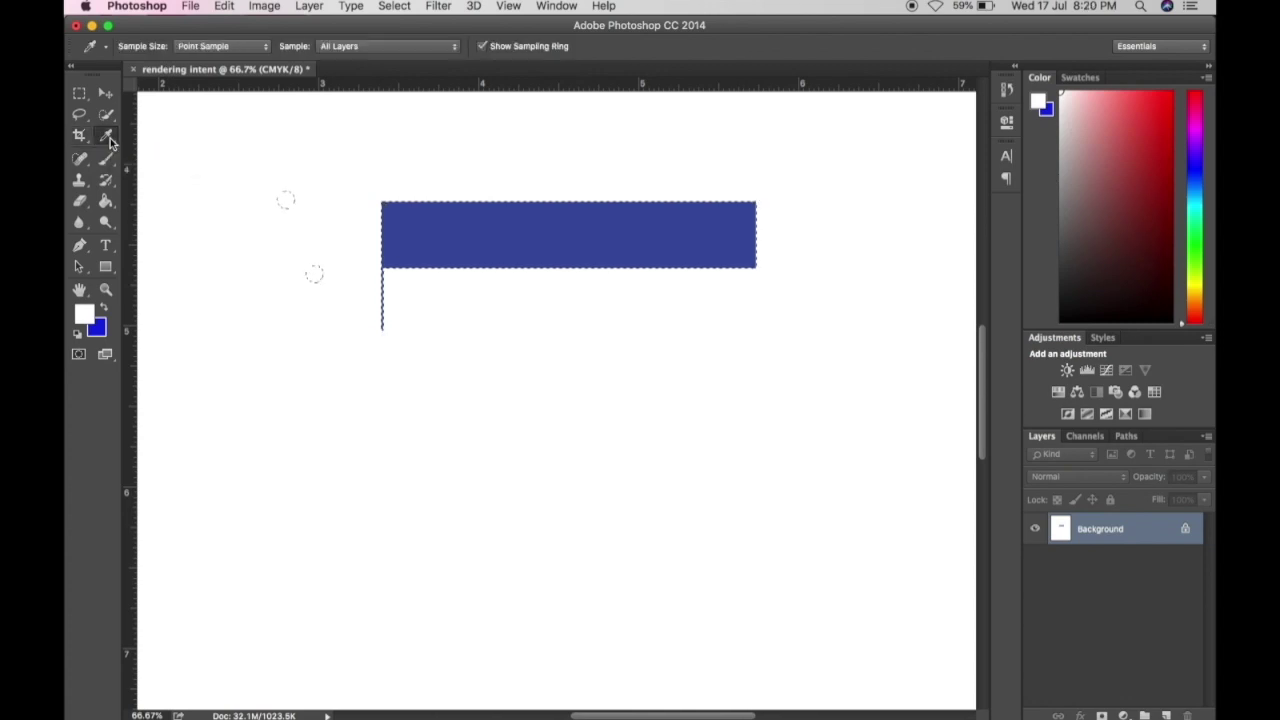
pyautogui.click(497, 237)
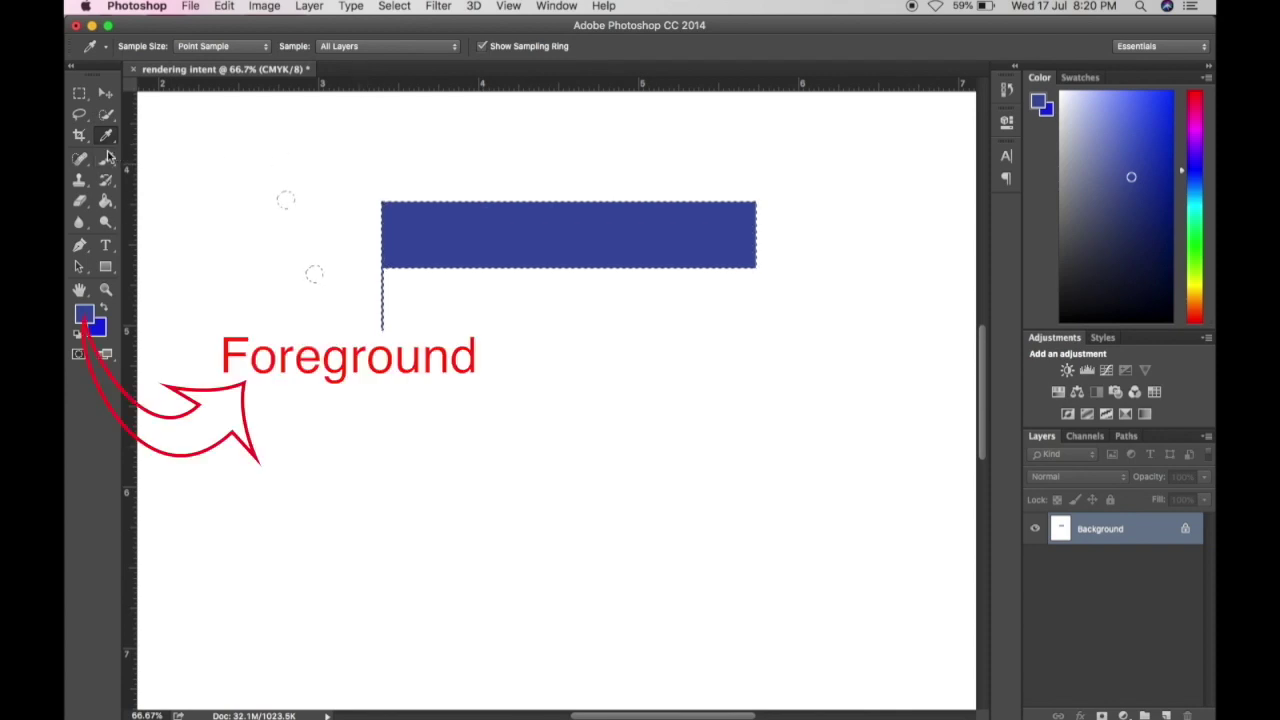
pyautogui.click(349, 240)
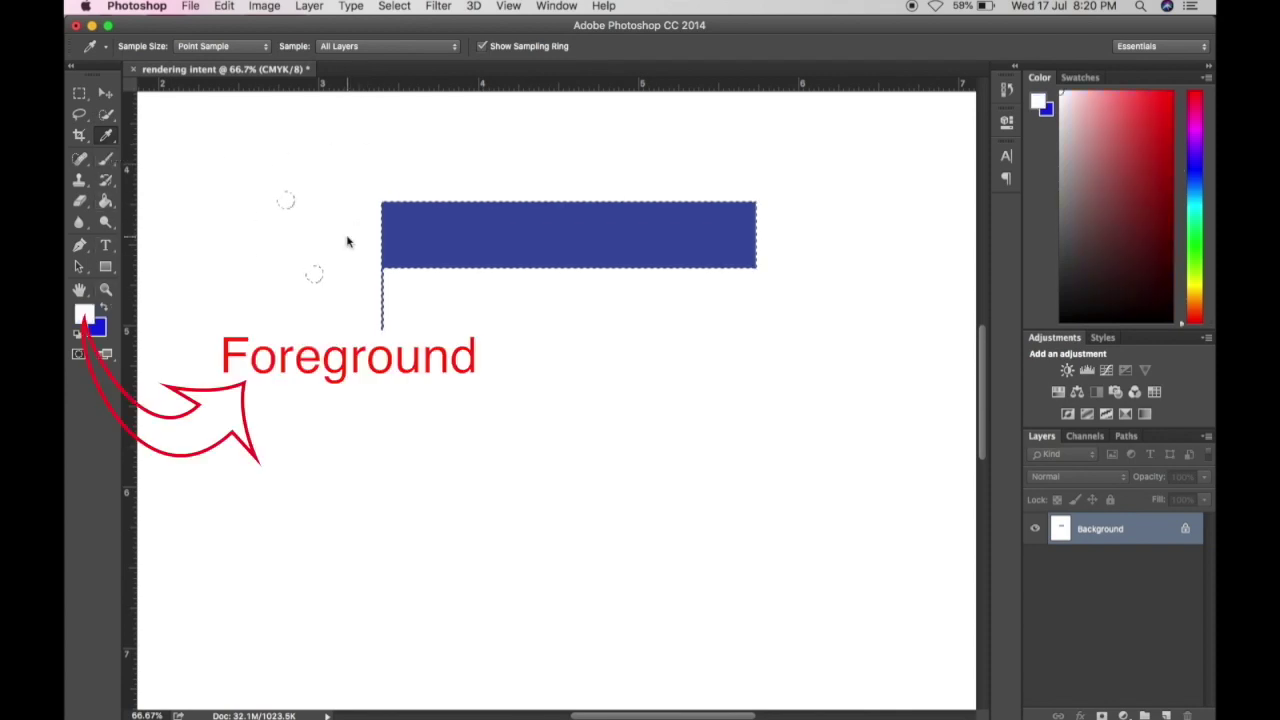
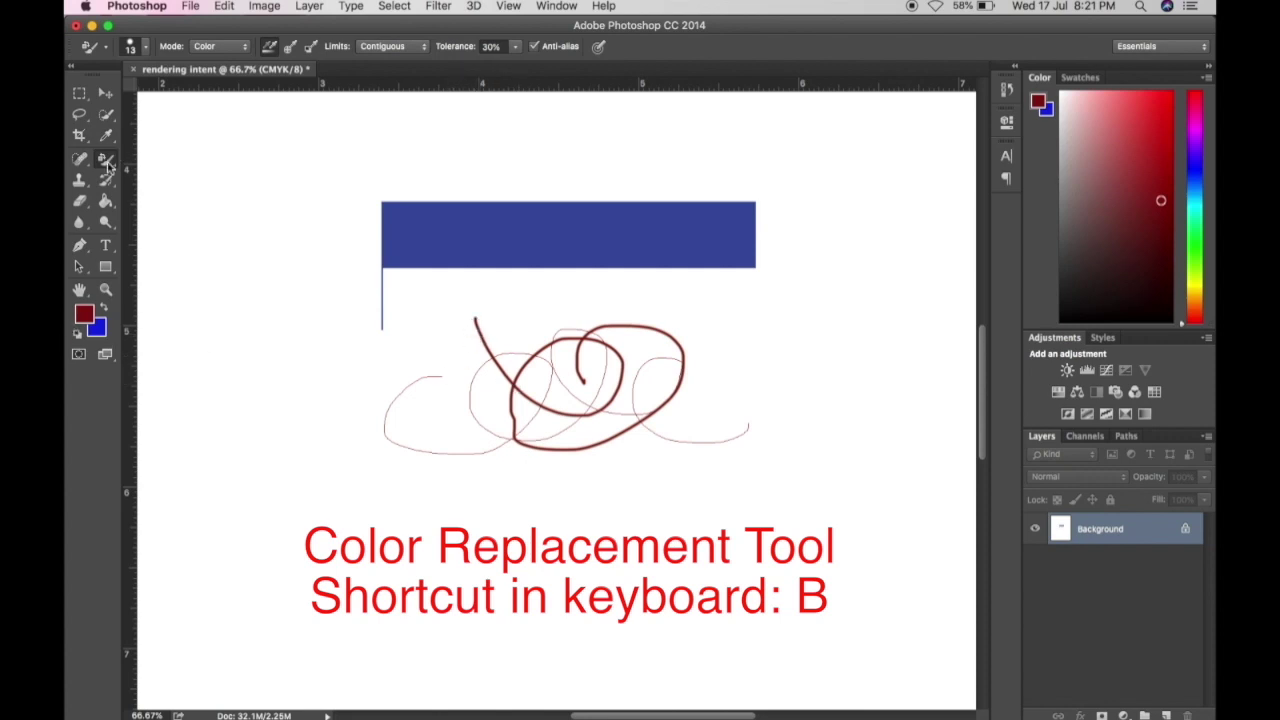
# Set the foreground color to near-black, and recolor parts of the thick dark red scribble with the Color Replacement tool
pyautogui.click(85, 316)
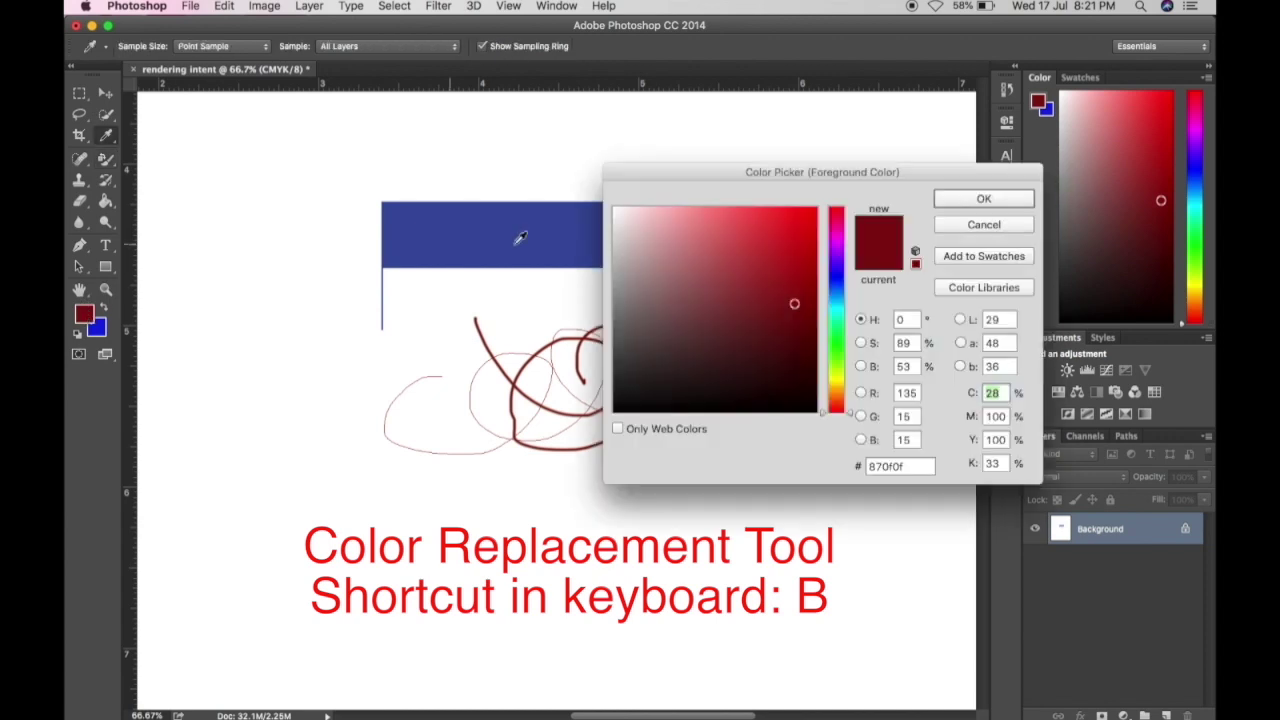
pyautogui.click(644, 395)
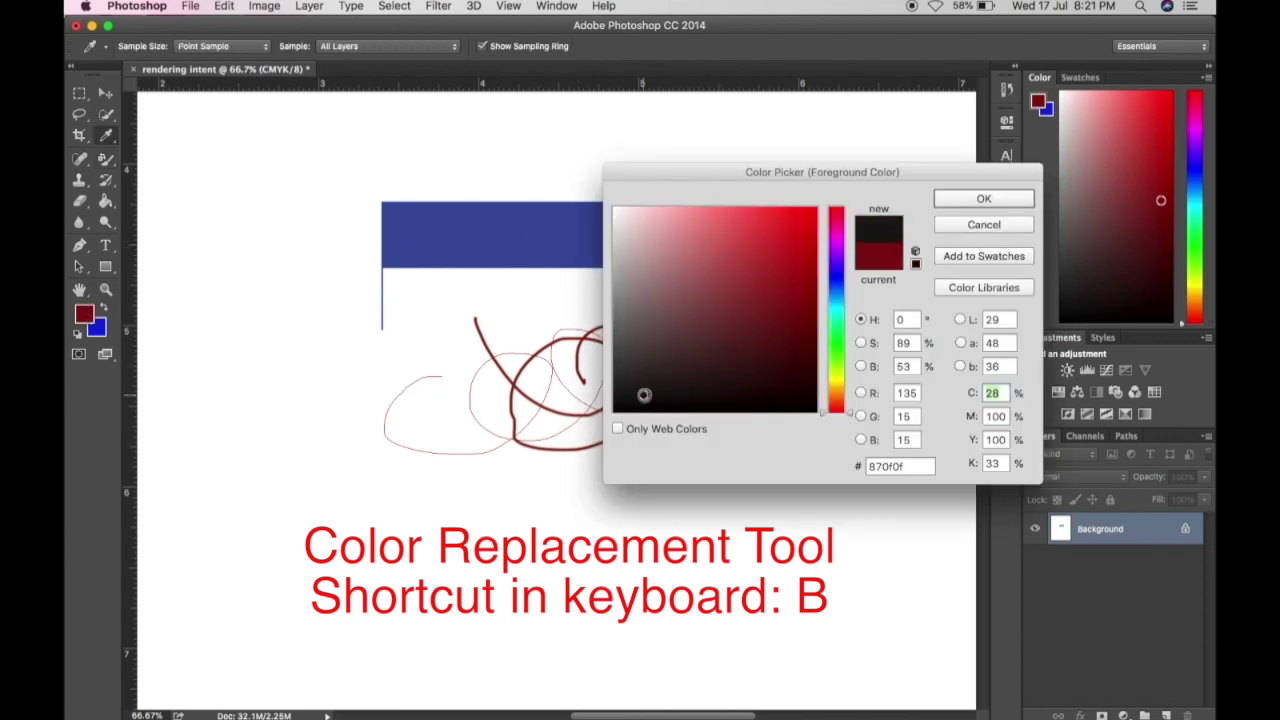
pyautogui.click(977, 198)
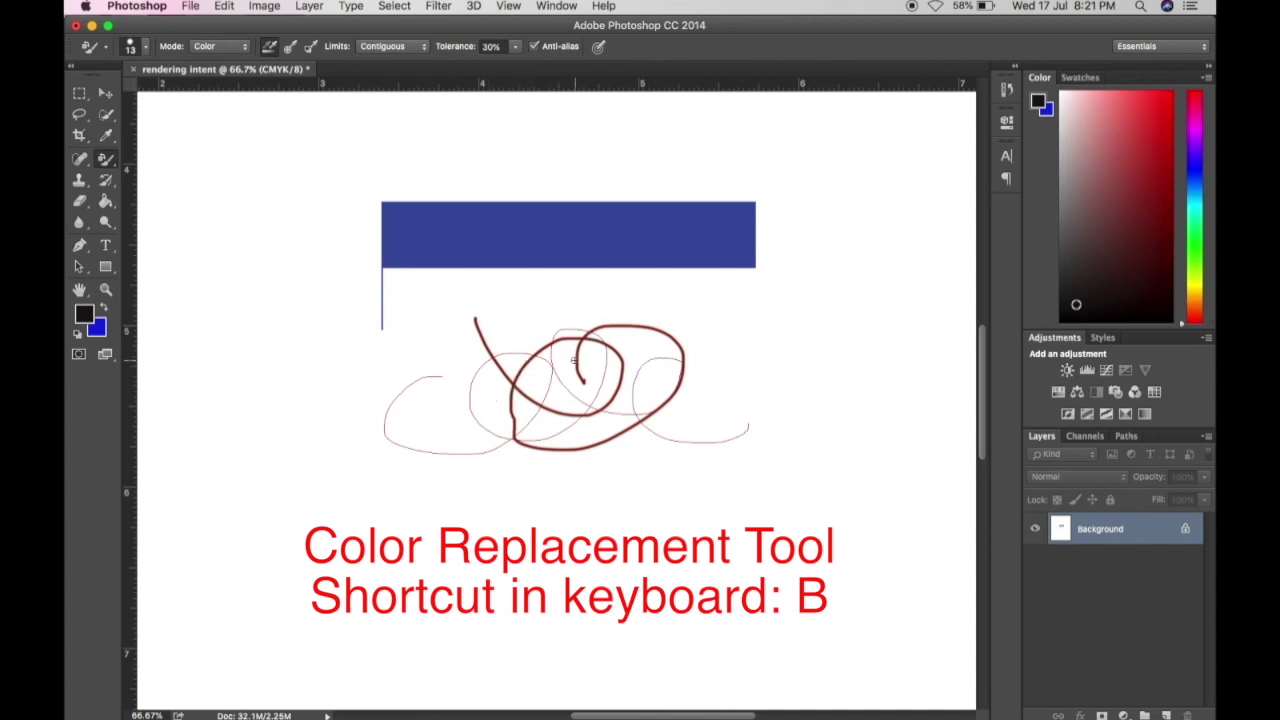
pyautogui.scroll(6, 575, 360)
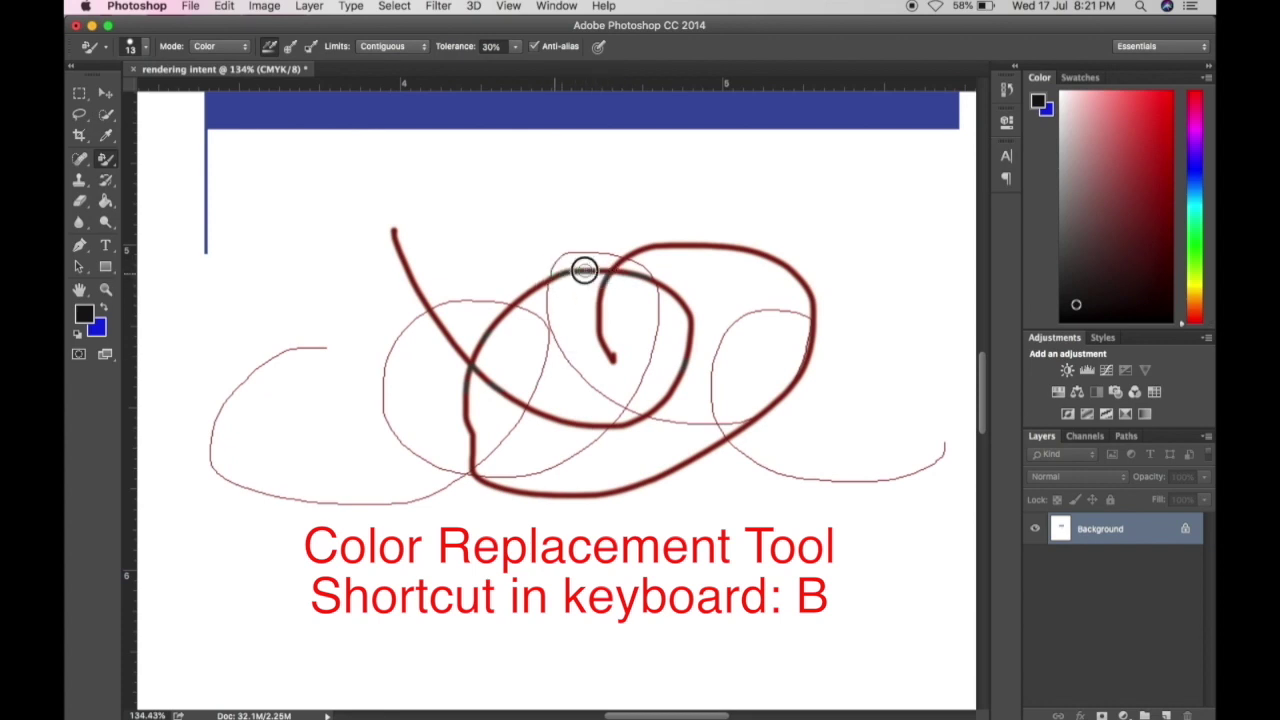
pyautogui.moveTo(584, 270)
pyautogui.mouseDown()
pyautogui.moveTo(636, 283)
pyautogui.moveTo(562, 273)
pyautogui.moveTo(607, 264)
pyautogui.moveTo(593, 287)
pyautogui.moveTo(626, 268)
pyautogui.moveTo(611, 328)
pyautogui.moveTo(722, 294)
pyautogui.moveTo(734, 315)
pyautogui.moveTo(748, 298)
pyautogui.moveTo(729, 236)
pyautogui.moveTo(775, 226)
pyautogui.moveTo(626, 258)
pyautogui.mouseUp()
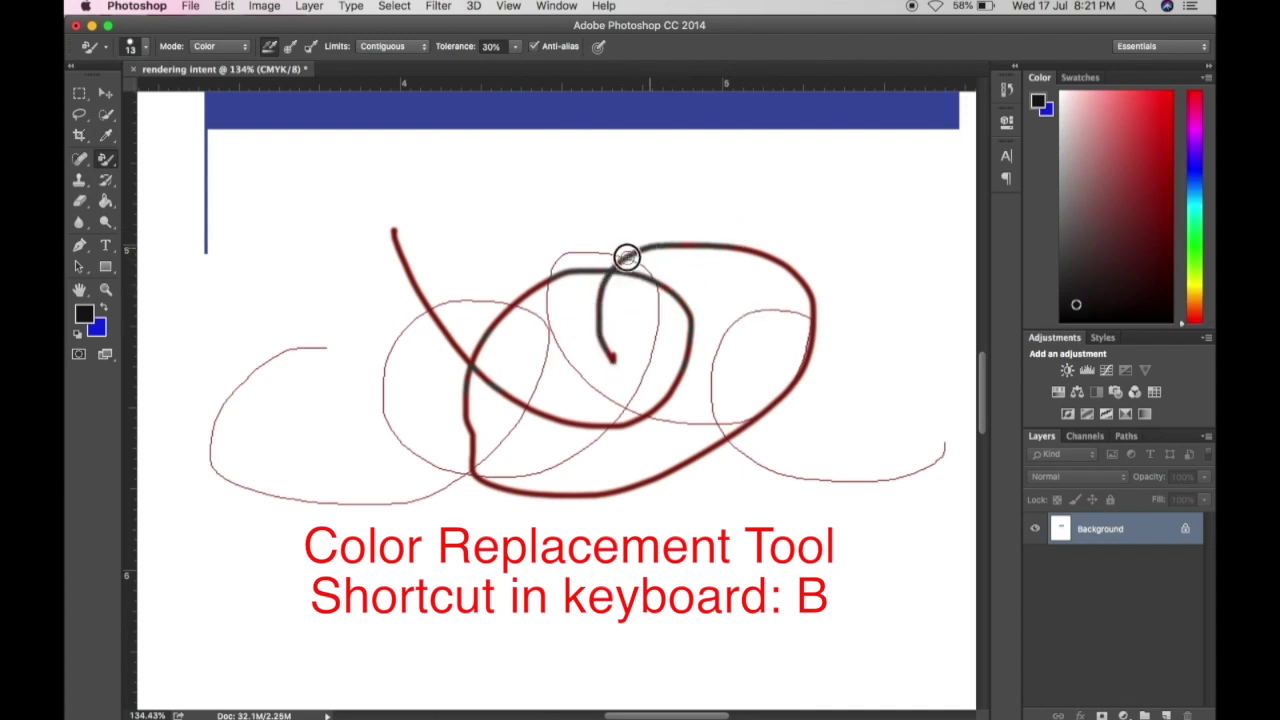
# Smear the upper part of the thick scribble with the Mixer Brush tool
pyautogui.click(107, 162)
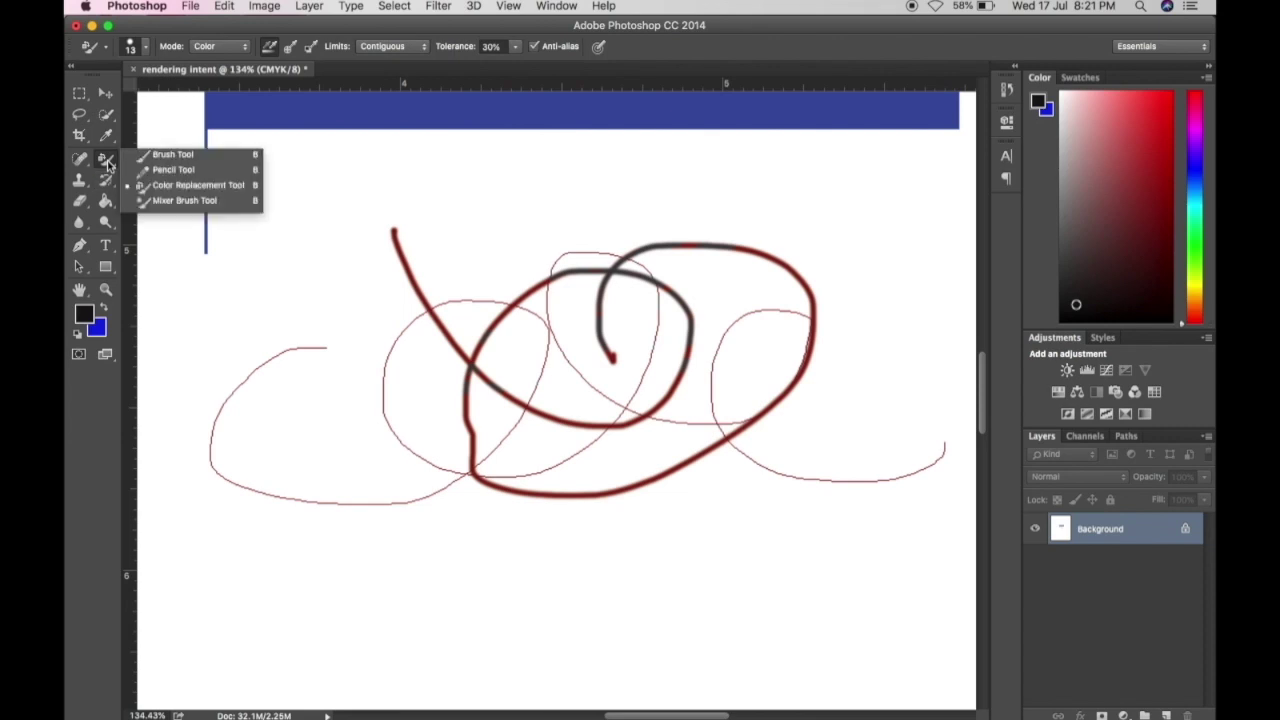
pyautogui.click(180, 200)
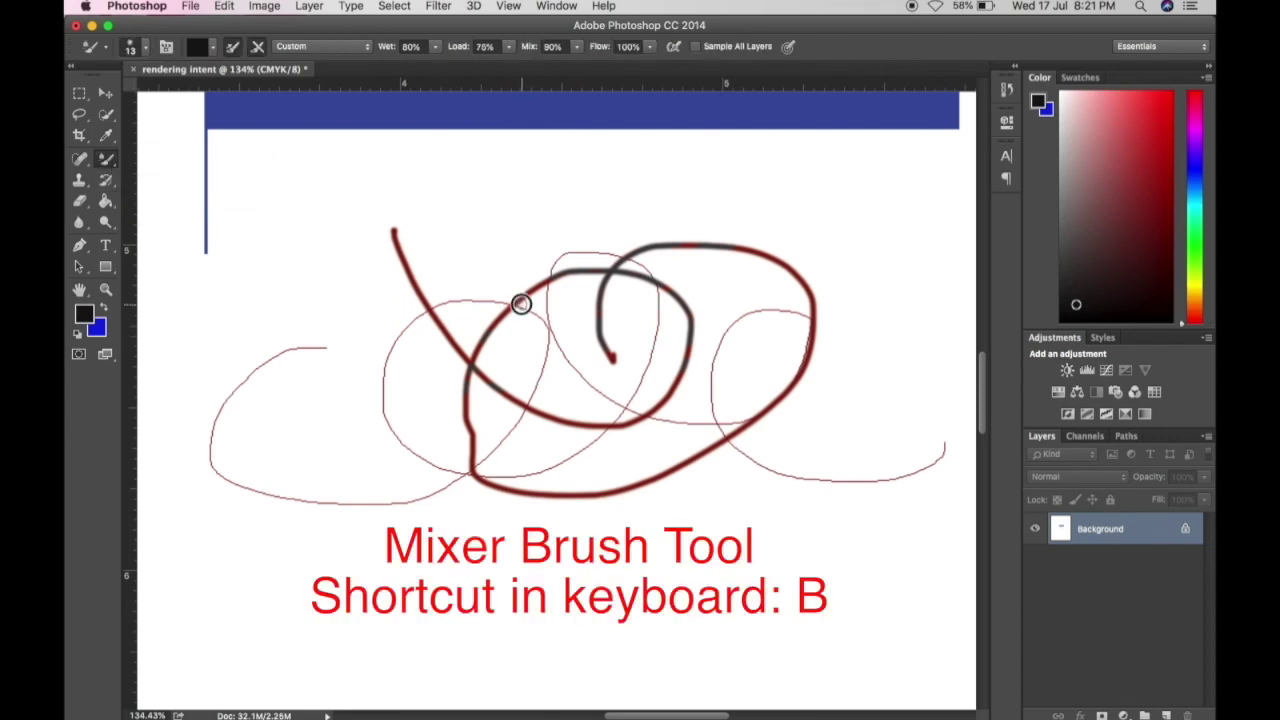
pyautogui.moveTo(488, 328)
pyautogui.mouseDown()
pyautogui.moveTo(575, 280)
pyautogui.moveTo(553, 288)
pyautogui.moveTo(548, 271)
pyautogui.moveTo(596, 276)
pyautogui.moveTo(606, 256)
pyautogui.moveTo(645, 259)
pyautogui.moveTo(653, 277)
pyautogui.moveTo(555, 293)
pyautogui.moveTo(598, 270)
pyautogui.moveTo(559, 291)
pyautogui.moveTo(628, 304)
pyautogui.moveTo(668, 252)
pyautogui.moveTo(647, 250)
pyautogui.moveTo(689, 240)
pyautogui.moveTo(645, 248)
pyautogui.mouseUp()
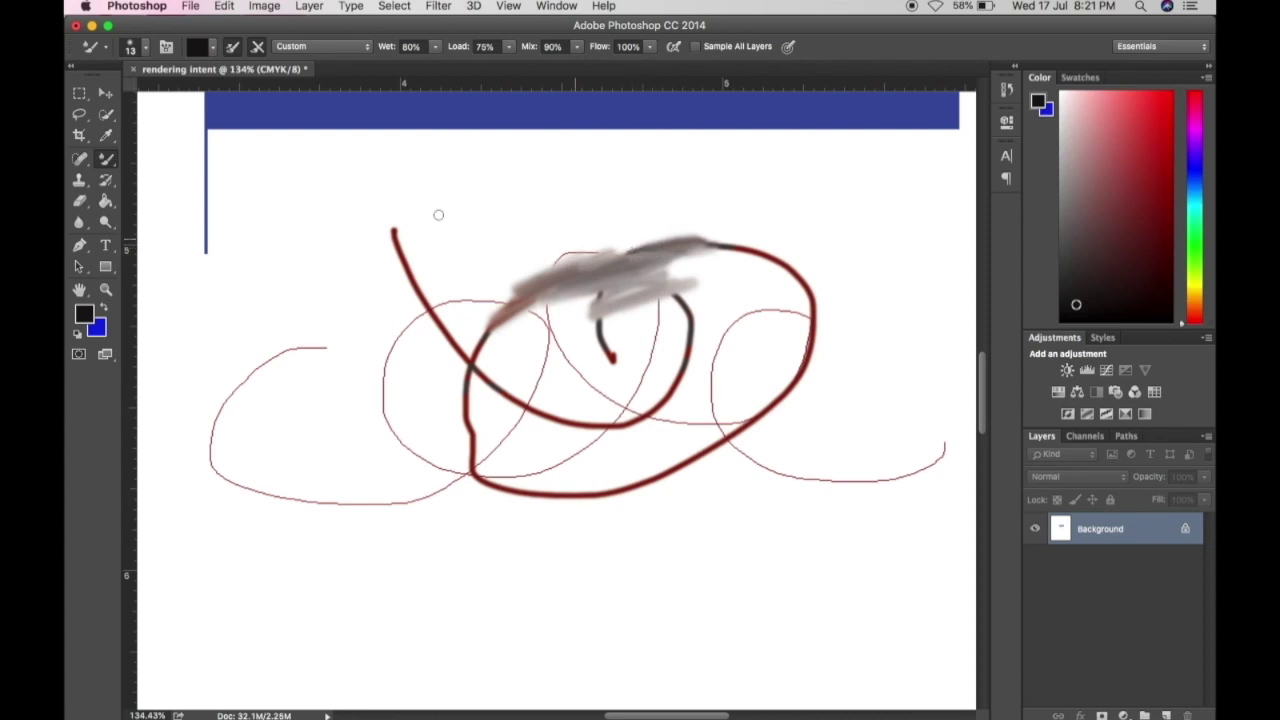
# Try to paint on the canvas with the Clone Stamp tool without defining a source point
pyautogui.click(80, 182)
pyautogui.click(80, 184)
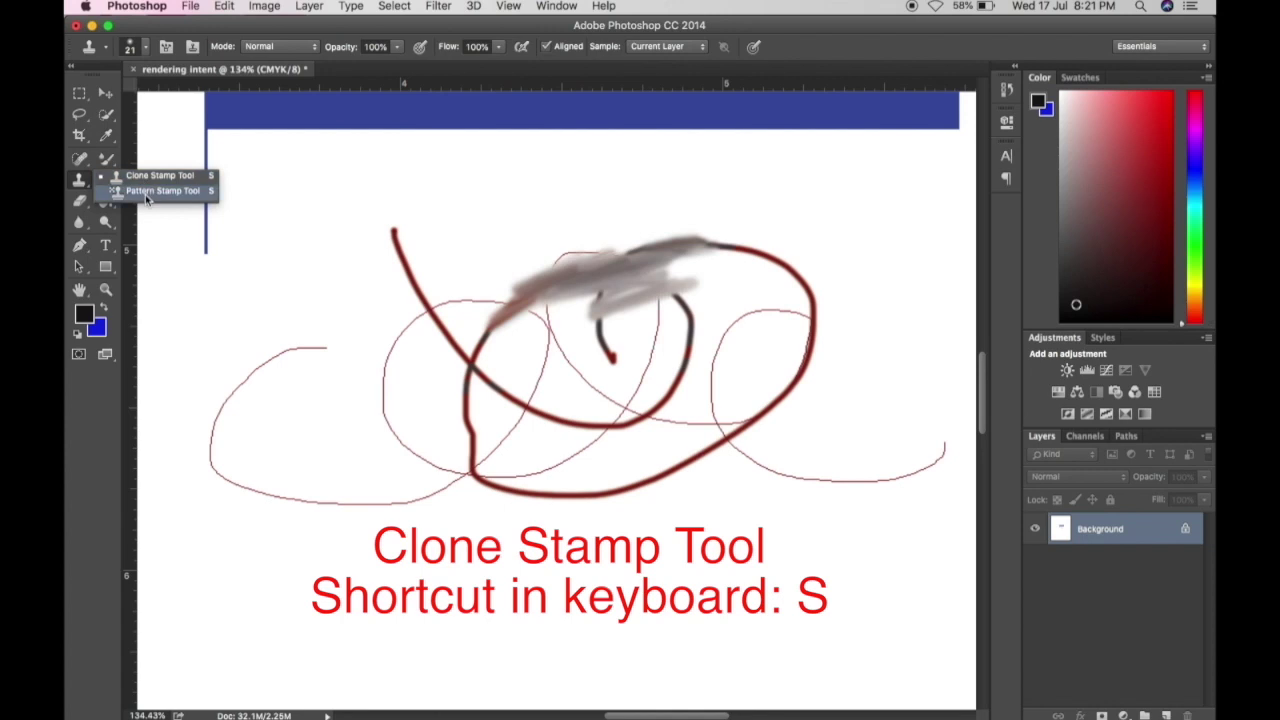
pyautogui.click(414, 280)
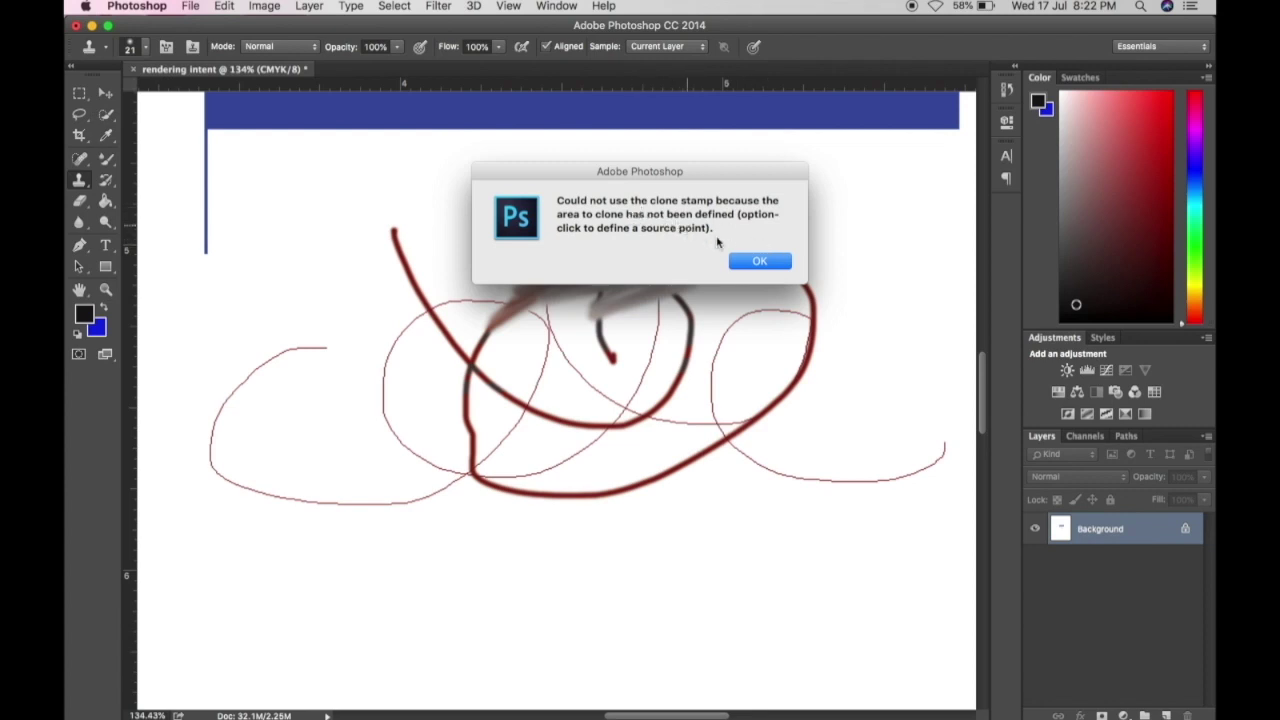
pyautogui.click(766, 260)
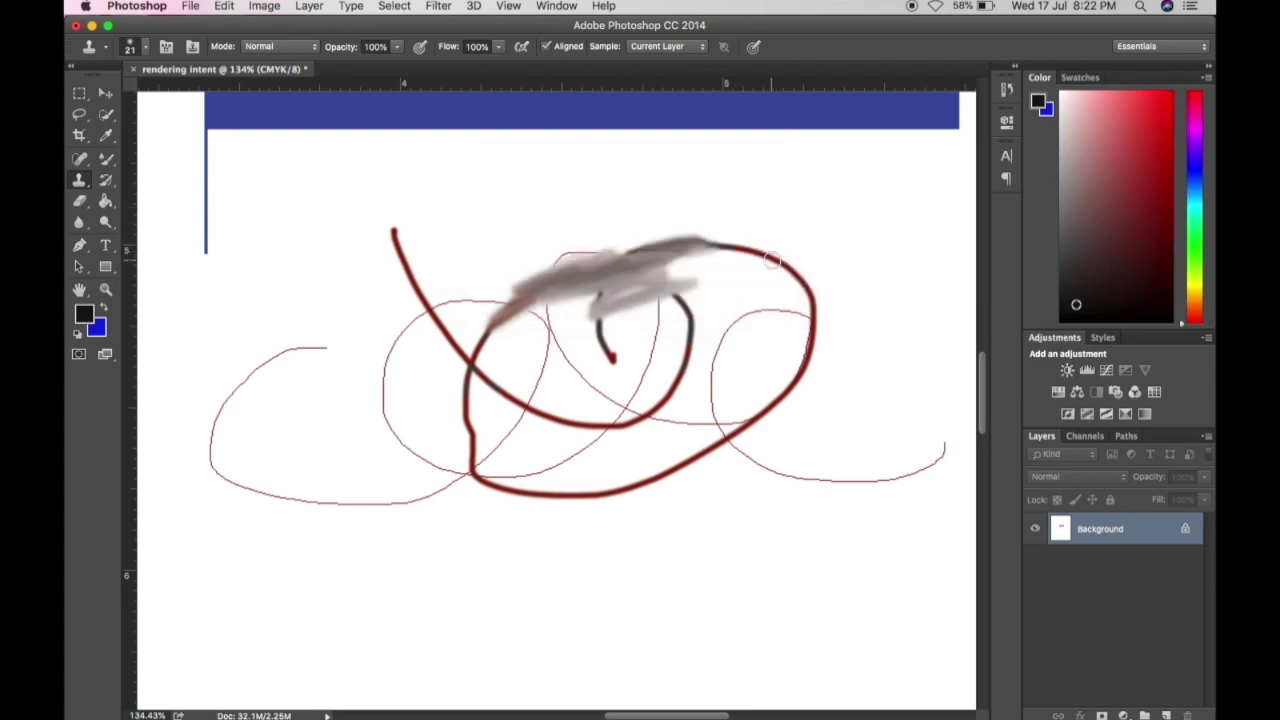
# Look through the History Brush and Eraser tool variants, and switch to the Paint Bucket tool
pyautogui.click(109, 185)
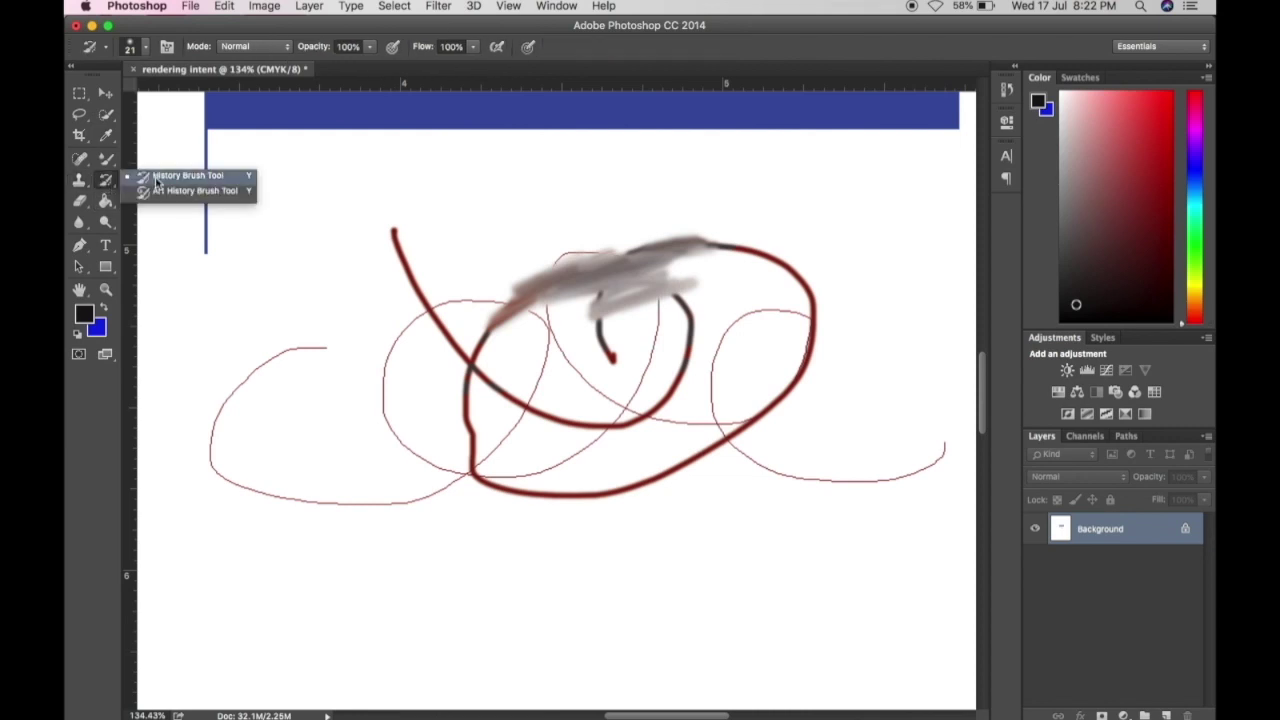
pyautogui.click(84, 204)
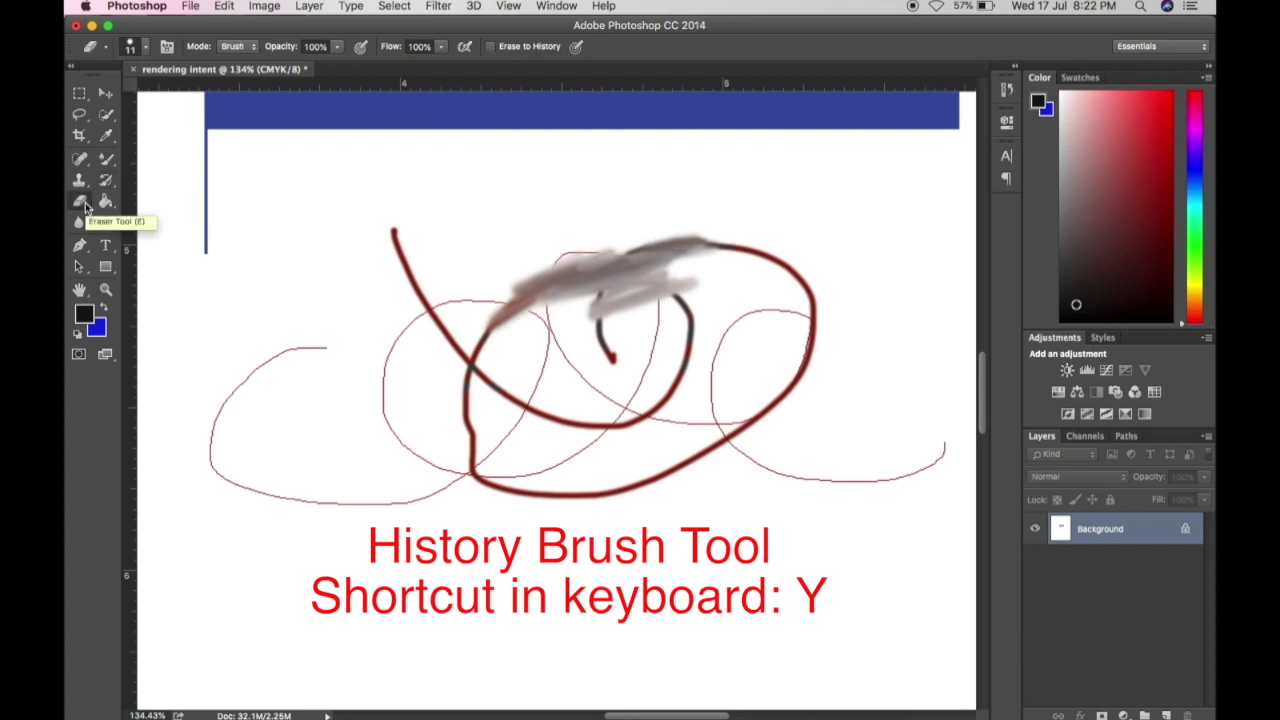
pyautogui.click(85, 202)
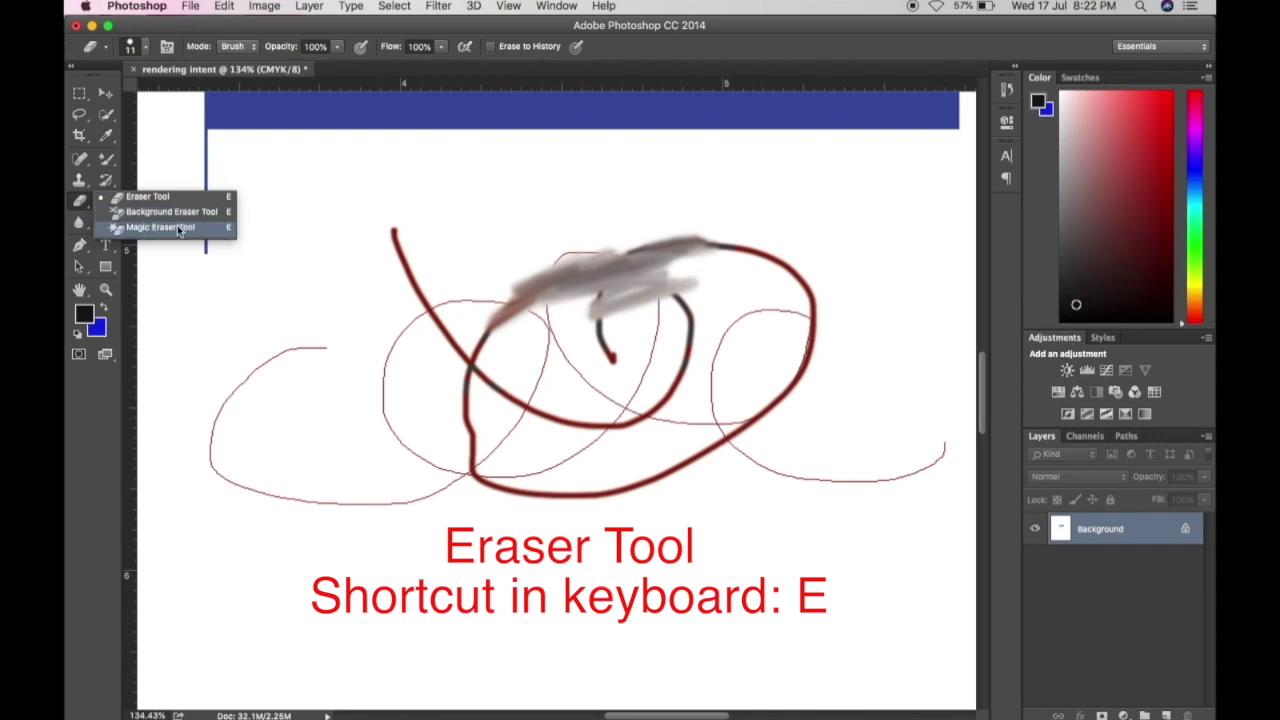
pyautogui.click(79, 207)
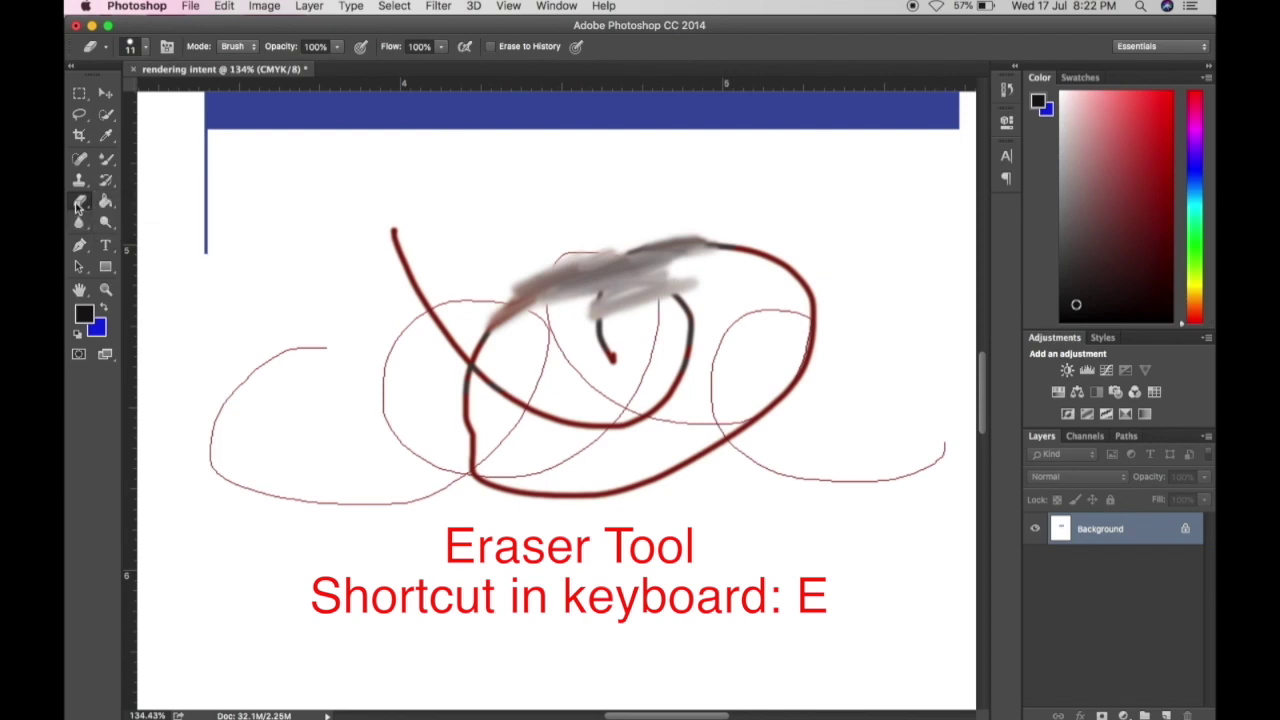
pyautogui.click(105, 205)
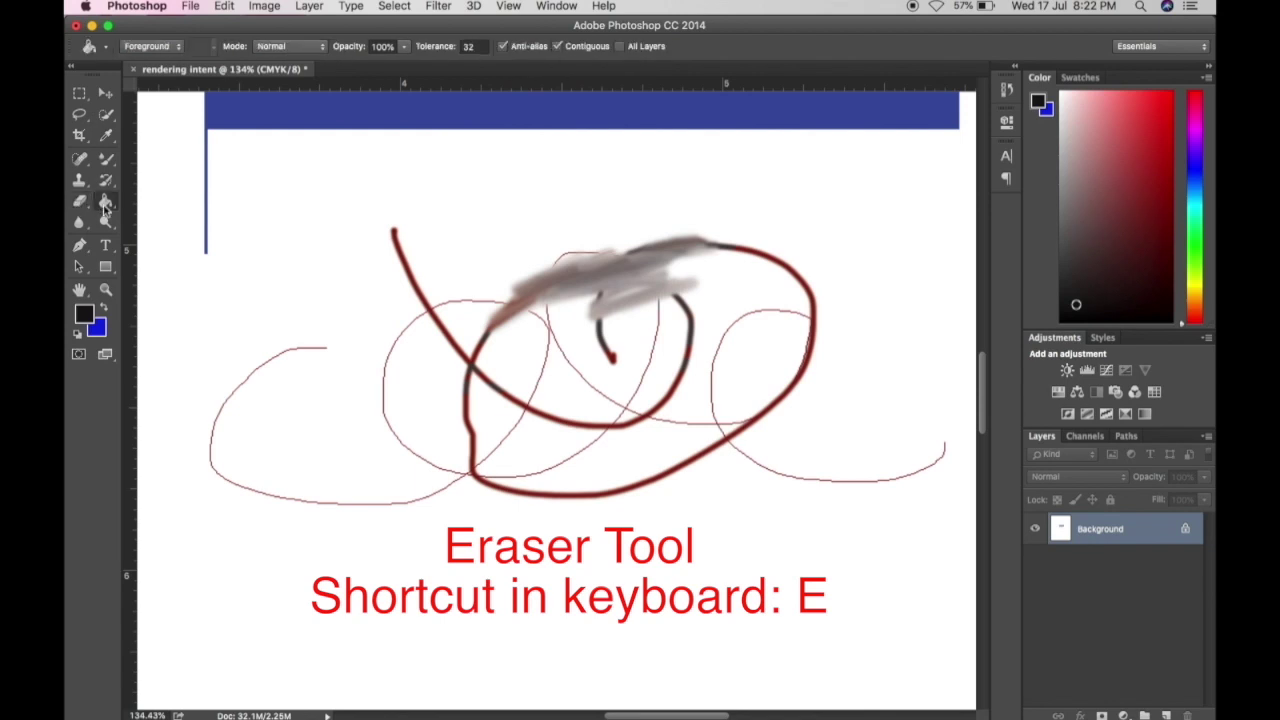
# Unlock the Background layer and add a new empty layer above it
pyautogui.click(105, 205)
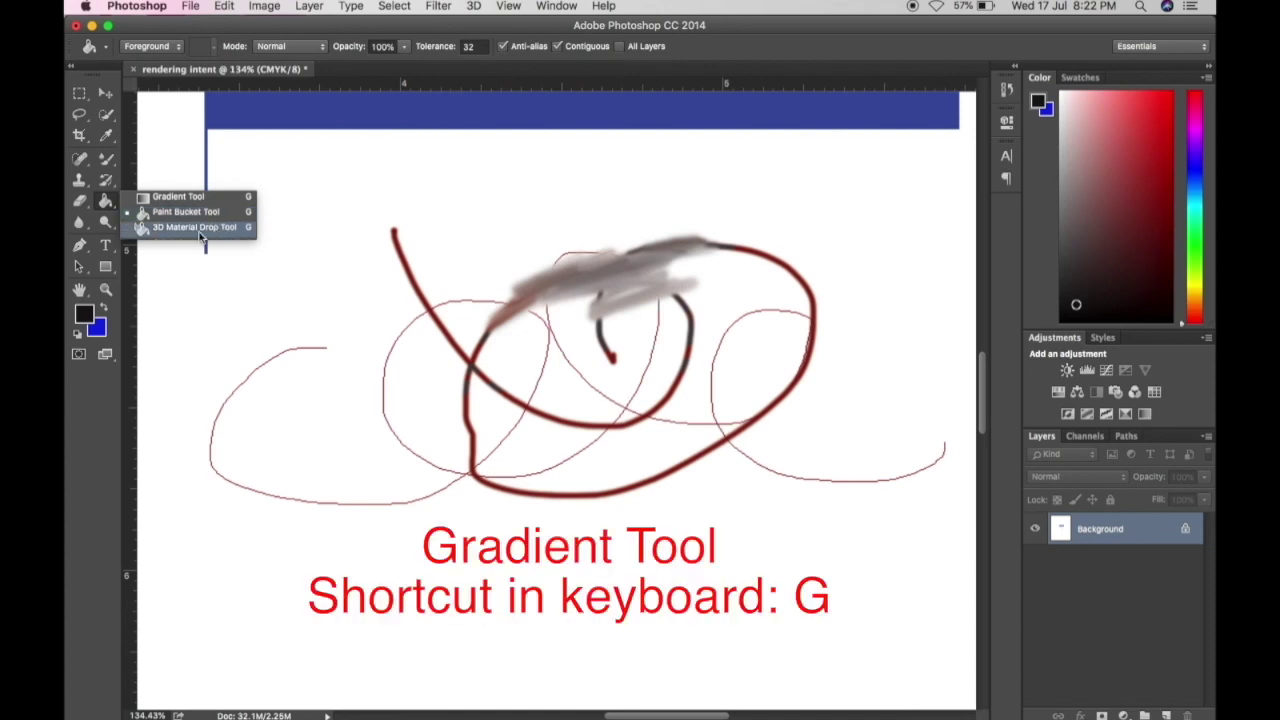
pyautogui.click(457, 231)
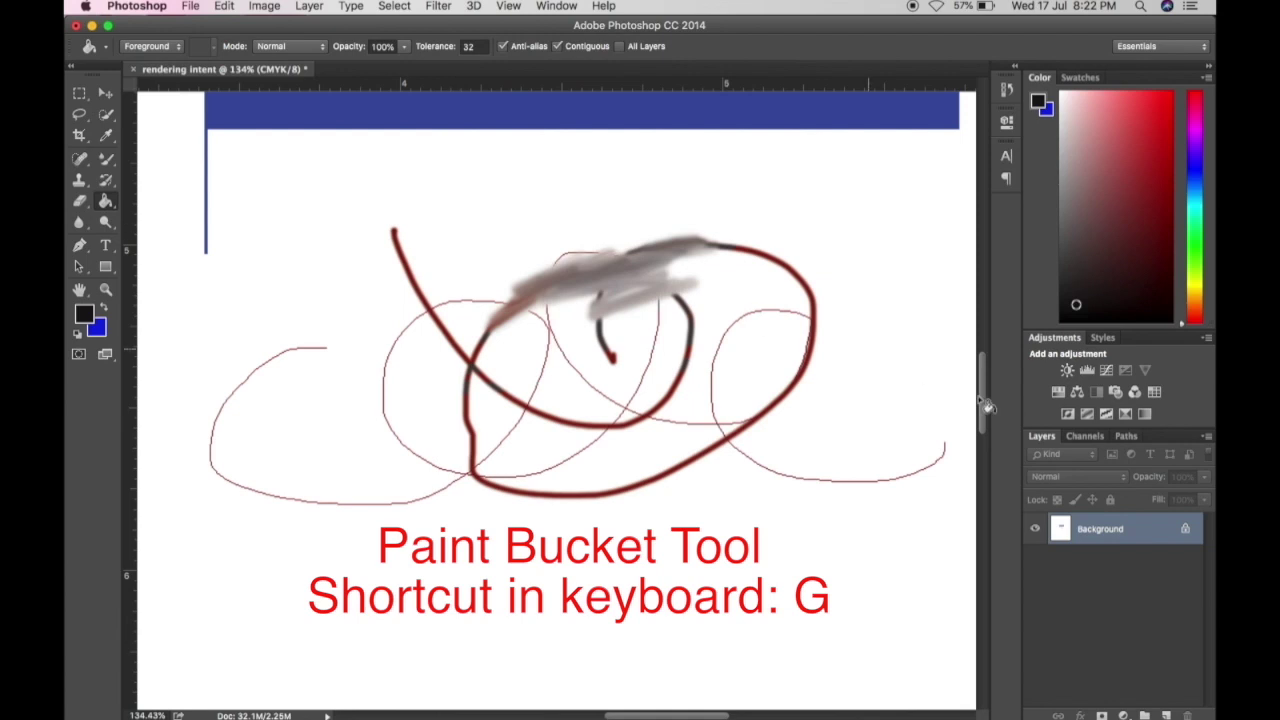
pyautogui.click(1185, 533)
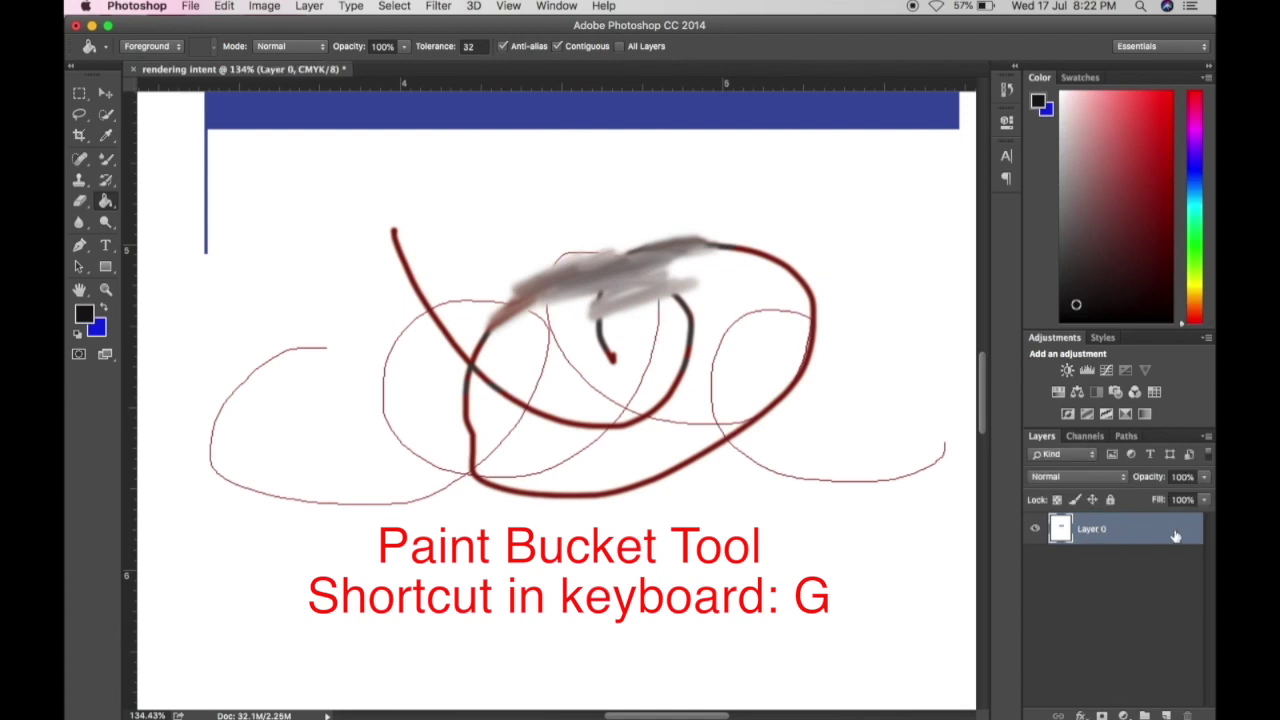
pyautogui.click(1166, 716)
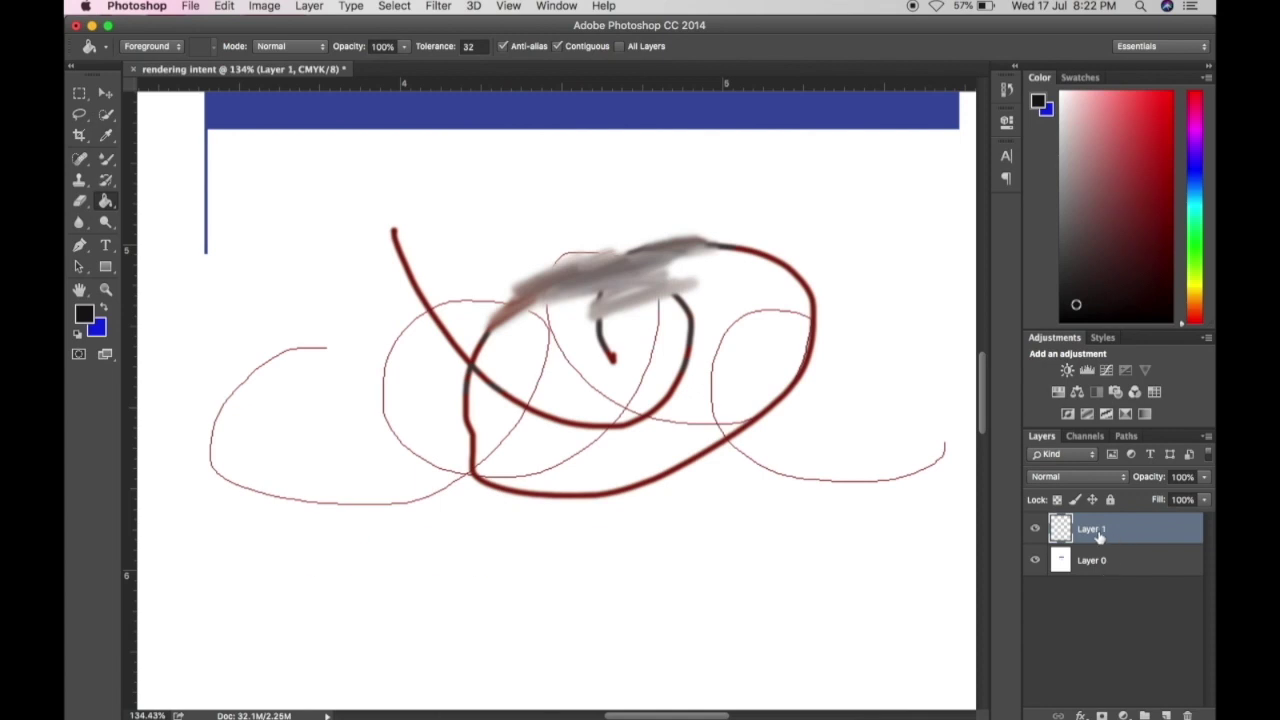
# Set the foreground color to near-white #fbf3f3, and fill the new layer with the Paint Bucket tool
pyautogui.click(84, 315)
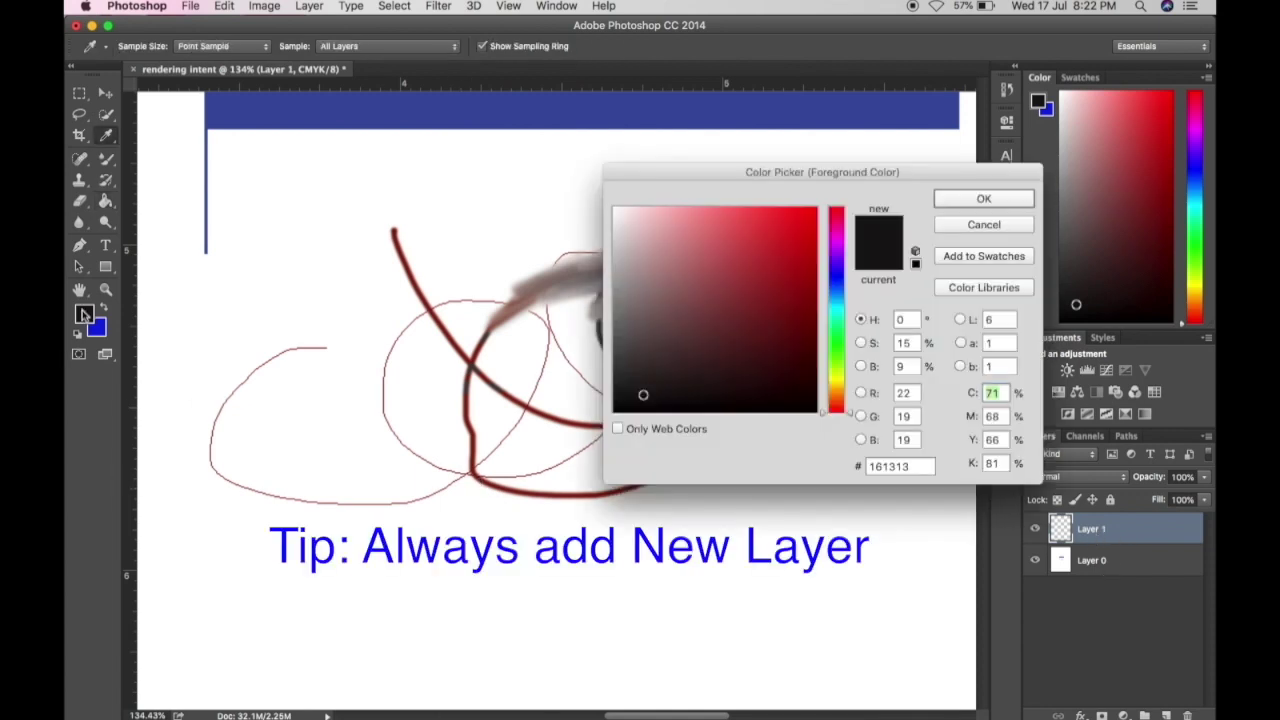
pyautogui.click(620, 210)
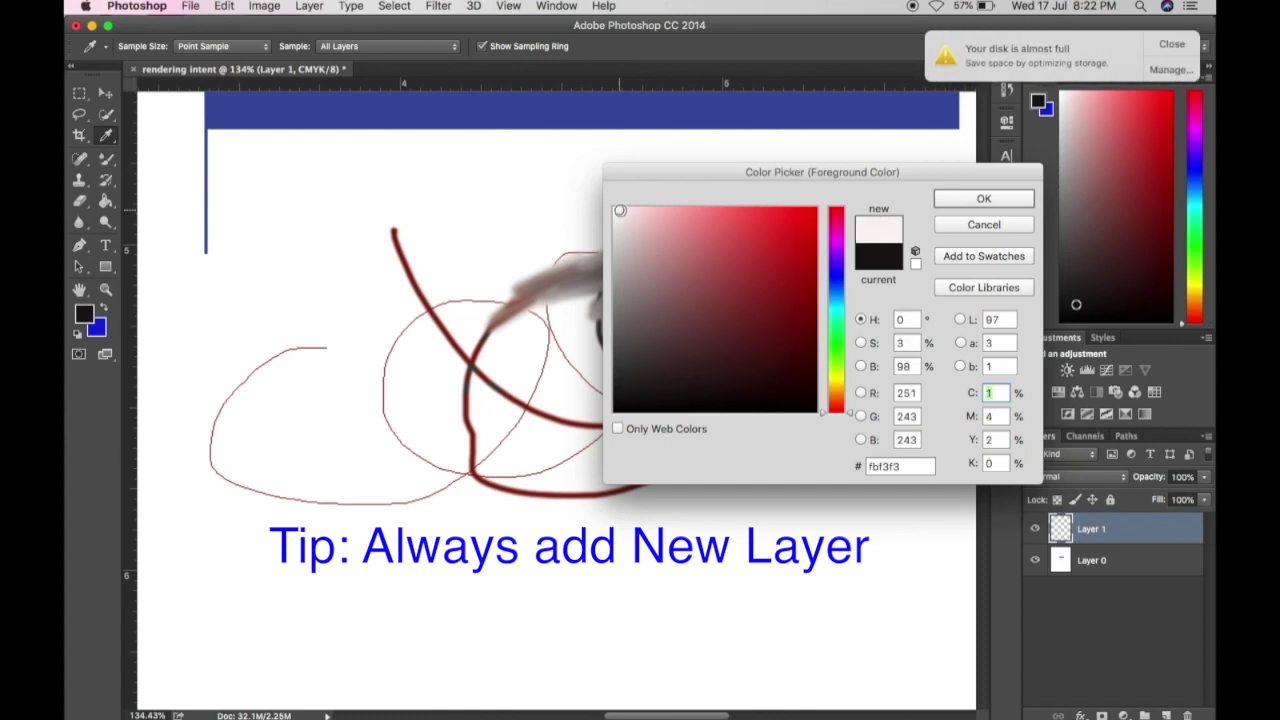
pyautogui.click(962, 203)
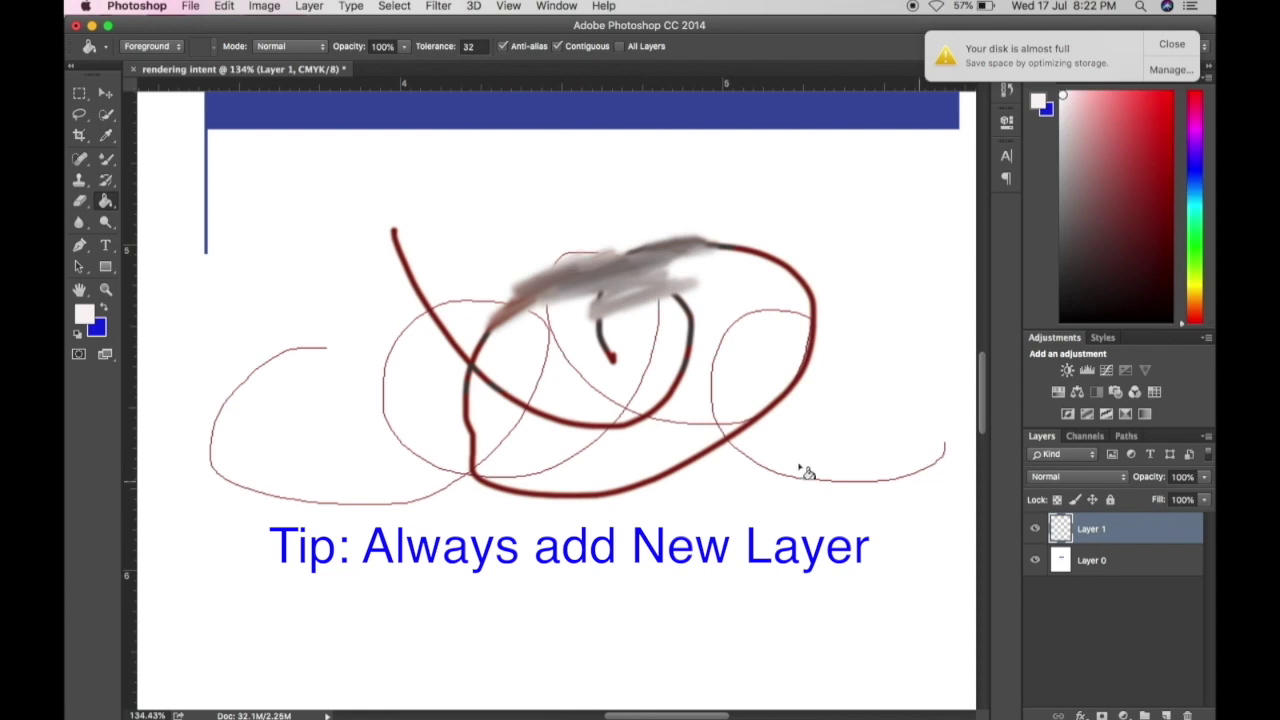
pyautogui.click(269, 246)
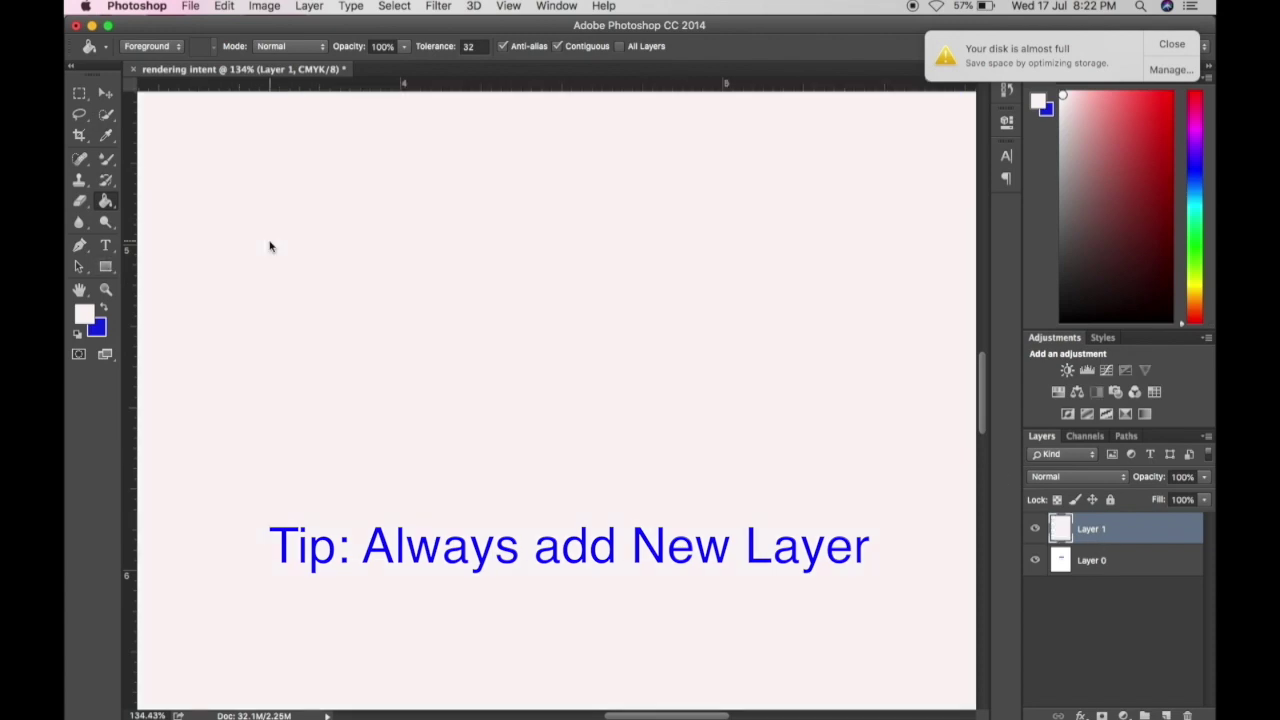
# Move the near-white layer below the scribble layer and lock it, and check by hiding and reshowing the scribble layer
pyautogui.moveTo(1110, 528); pyautogui.dragTo(1100, 574)
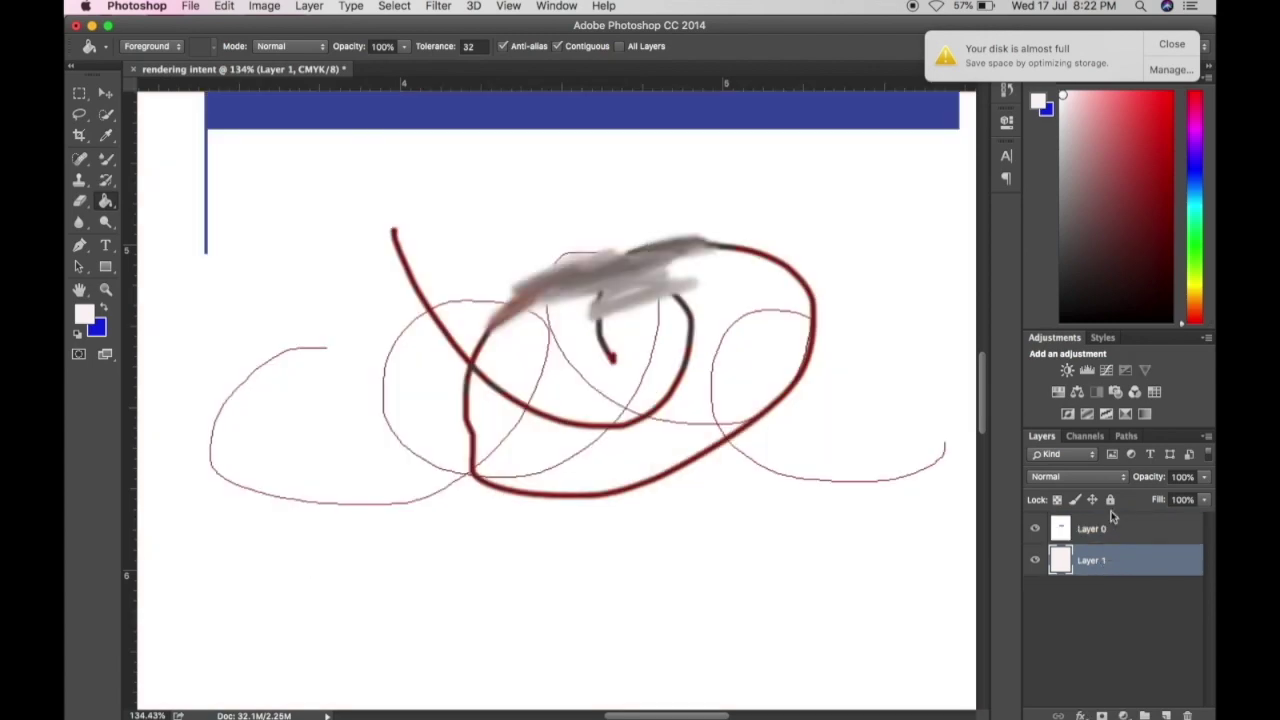
pyautogui.click(1110, 500)
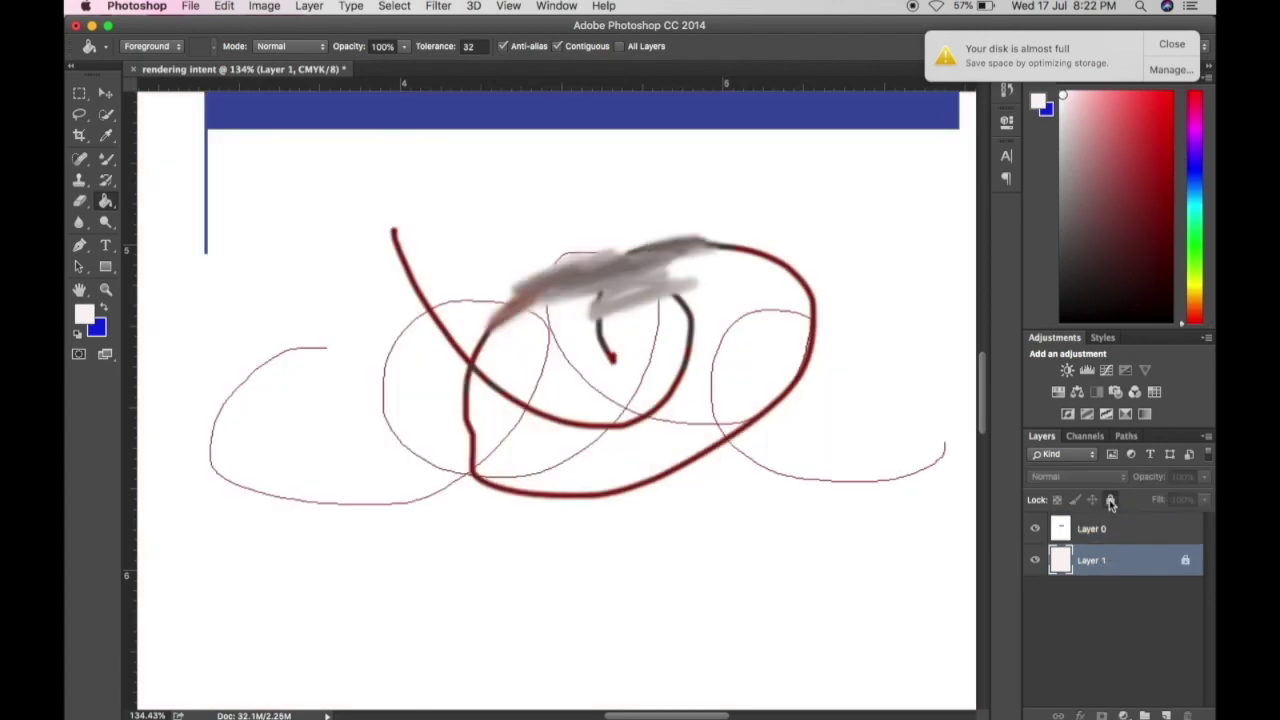
pyautogui.click(1036, 530)
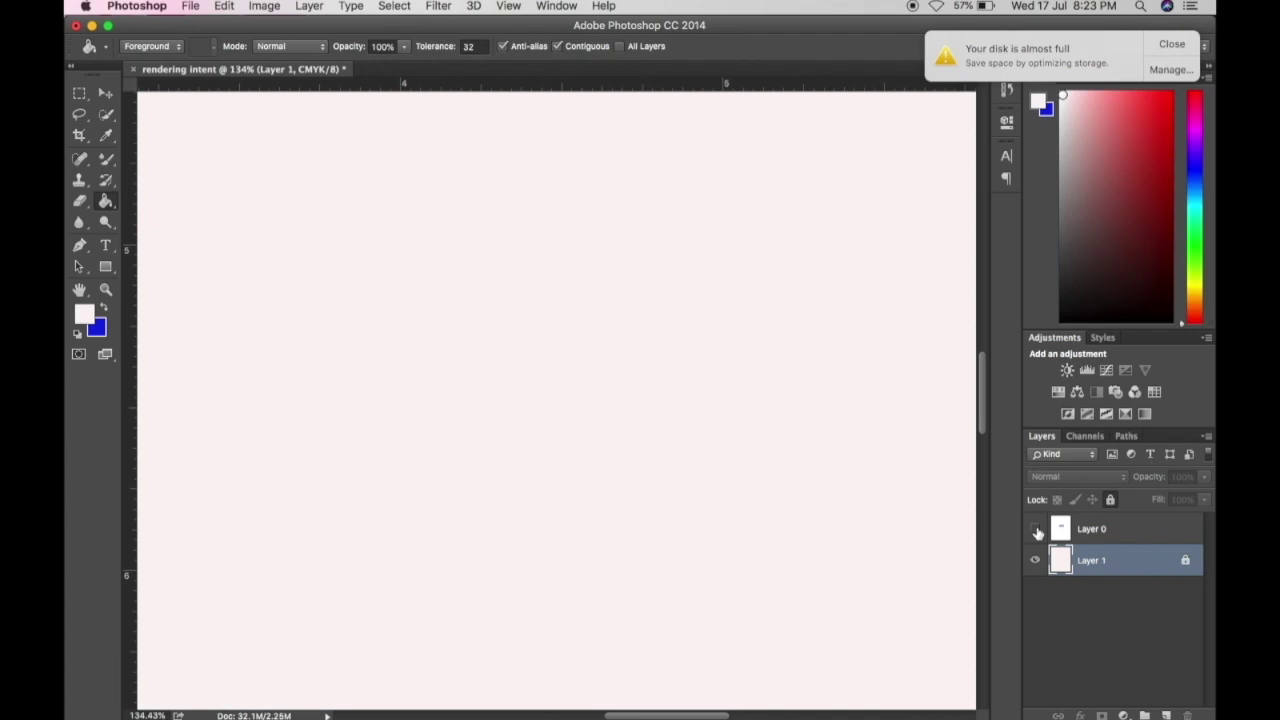
pyautogui.click(1036, 530)
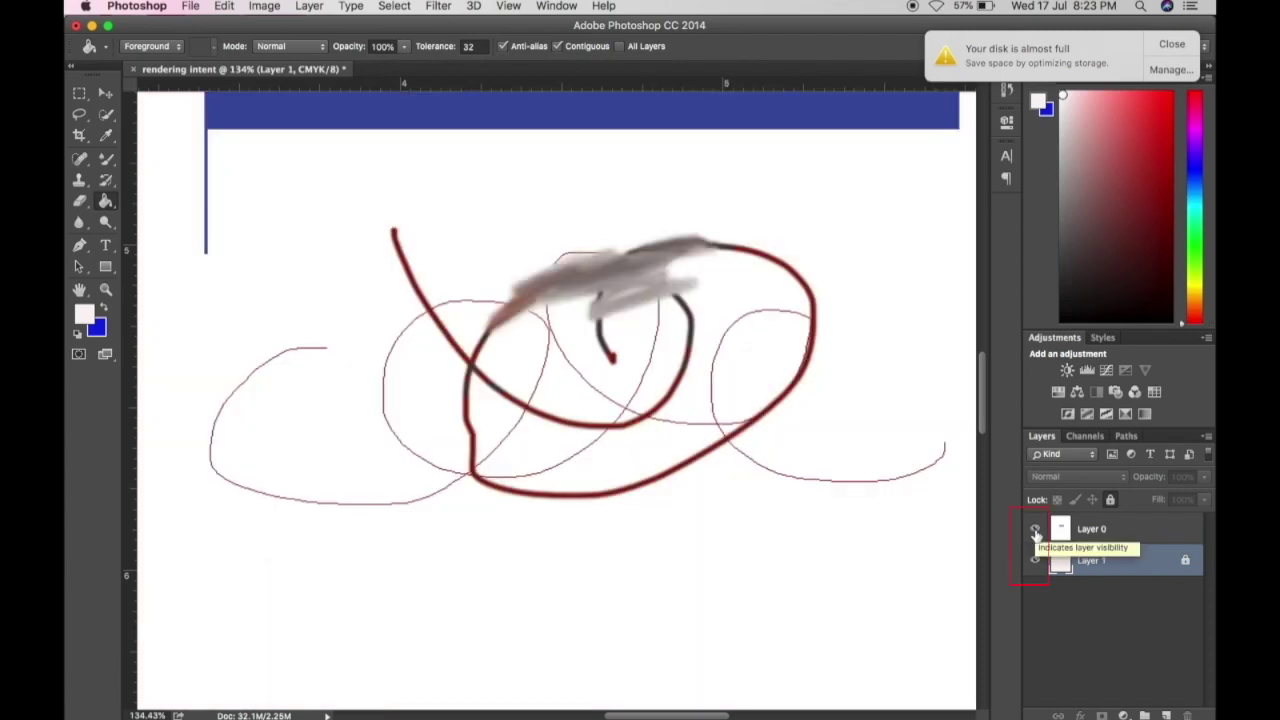
# Add a new layer above the scribble layer, and fill it with dark blue #1512b3 using the Paint Bucket tool
pyautogui.click(1135, 527)
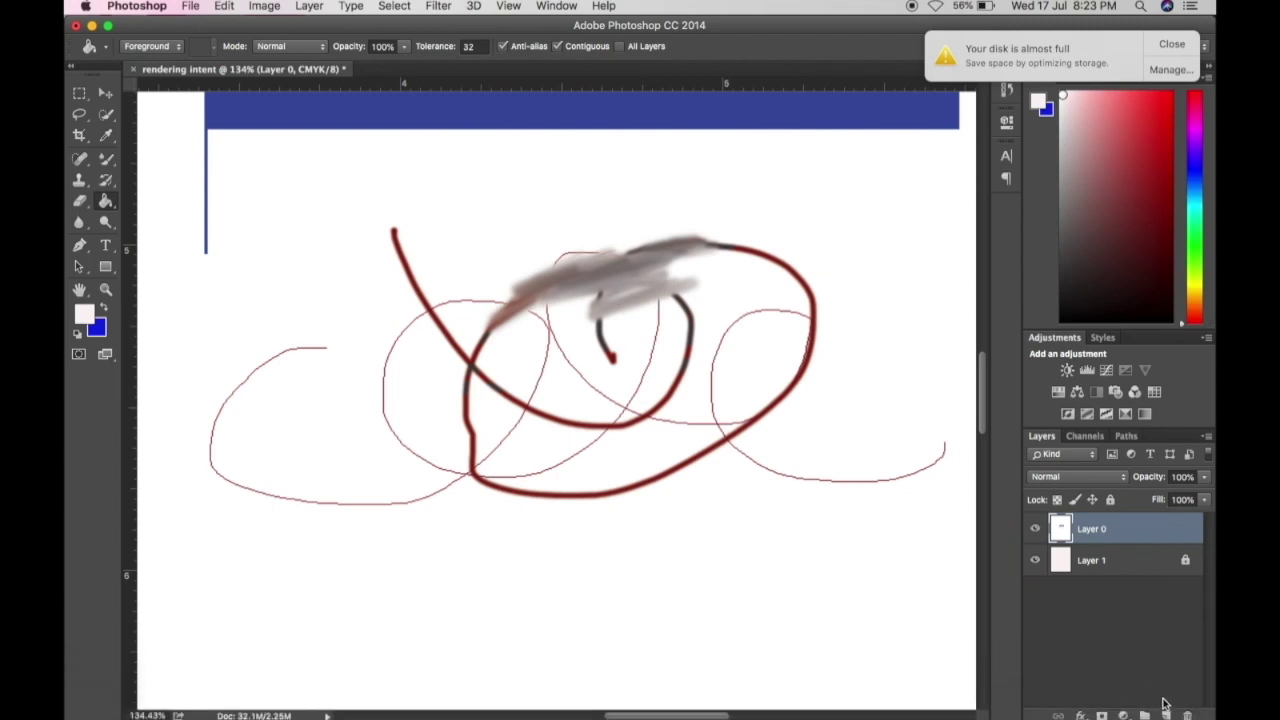
pyautogui.click(1165, 712)
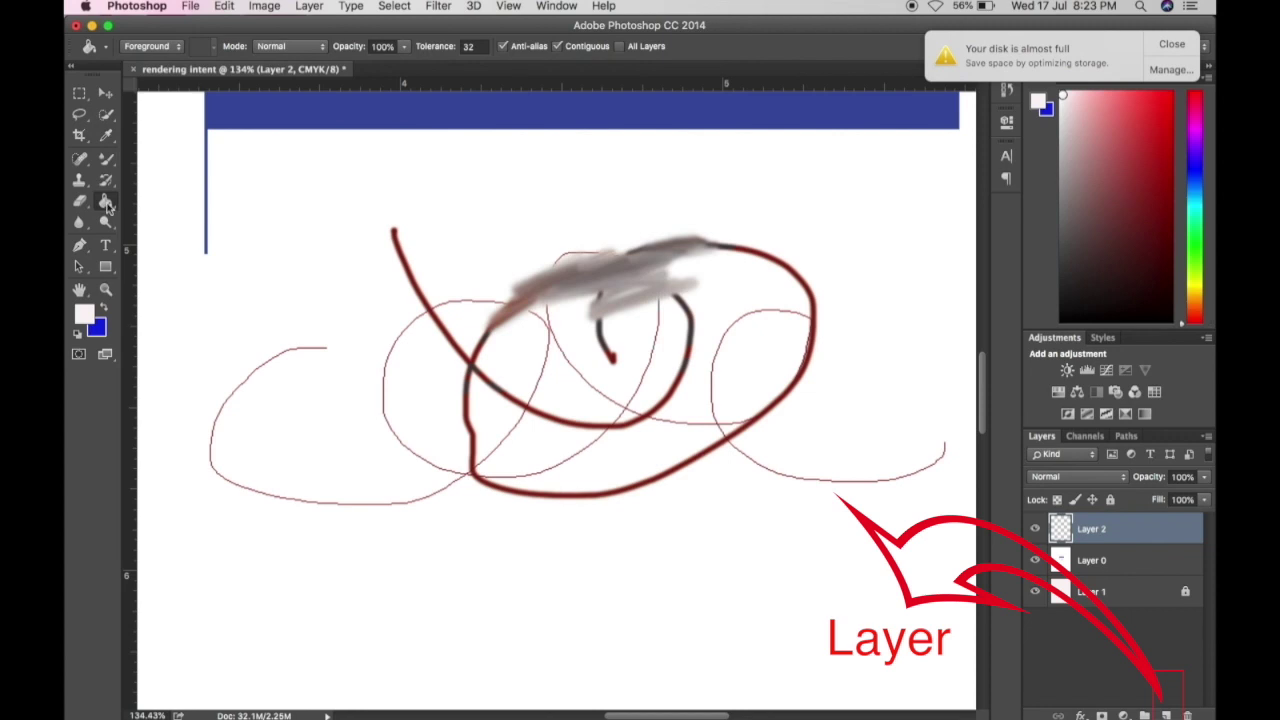
pyautogui.click(88, 320)
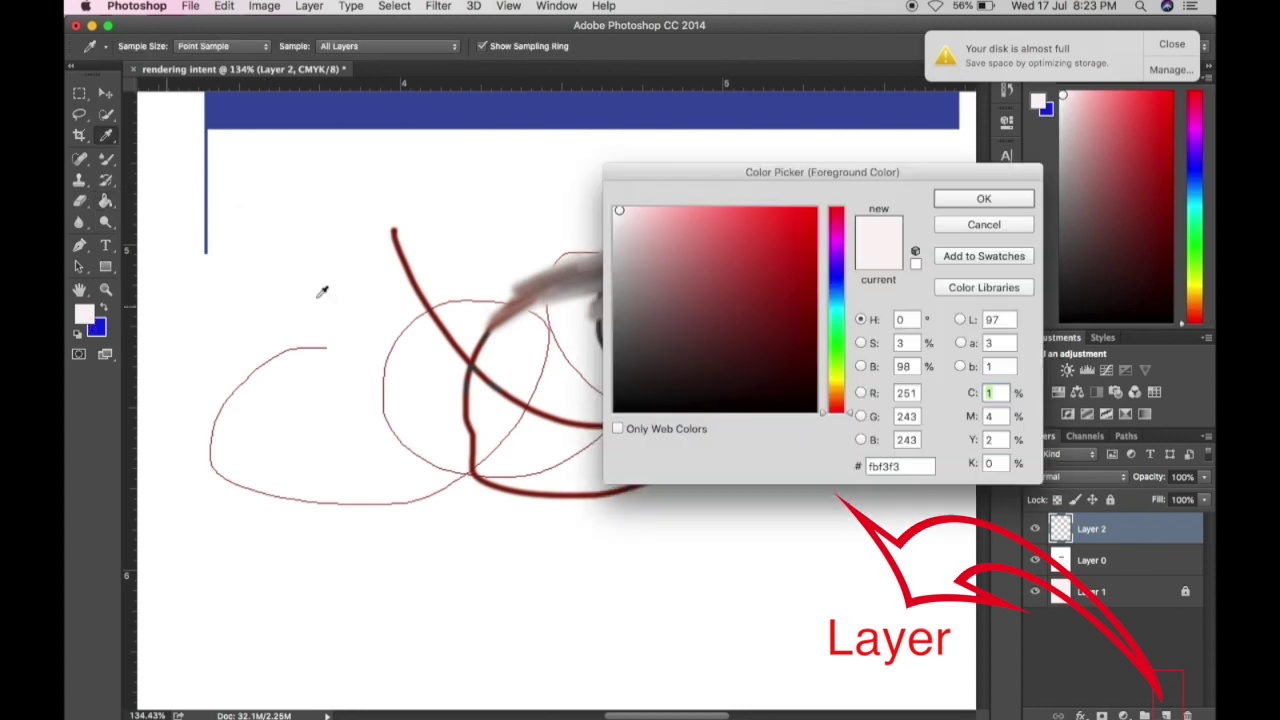
pyautogui.click(842, 275)
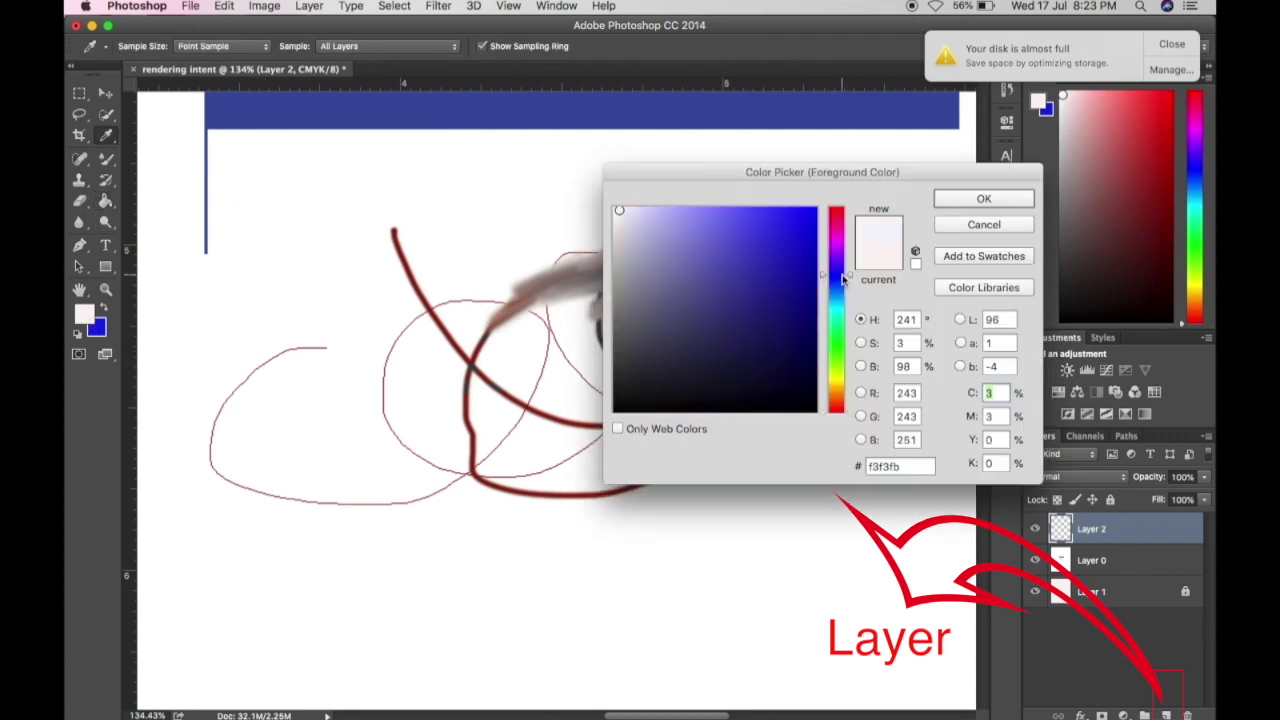
pyautogui.click(797, 269)
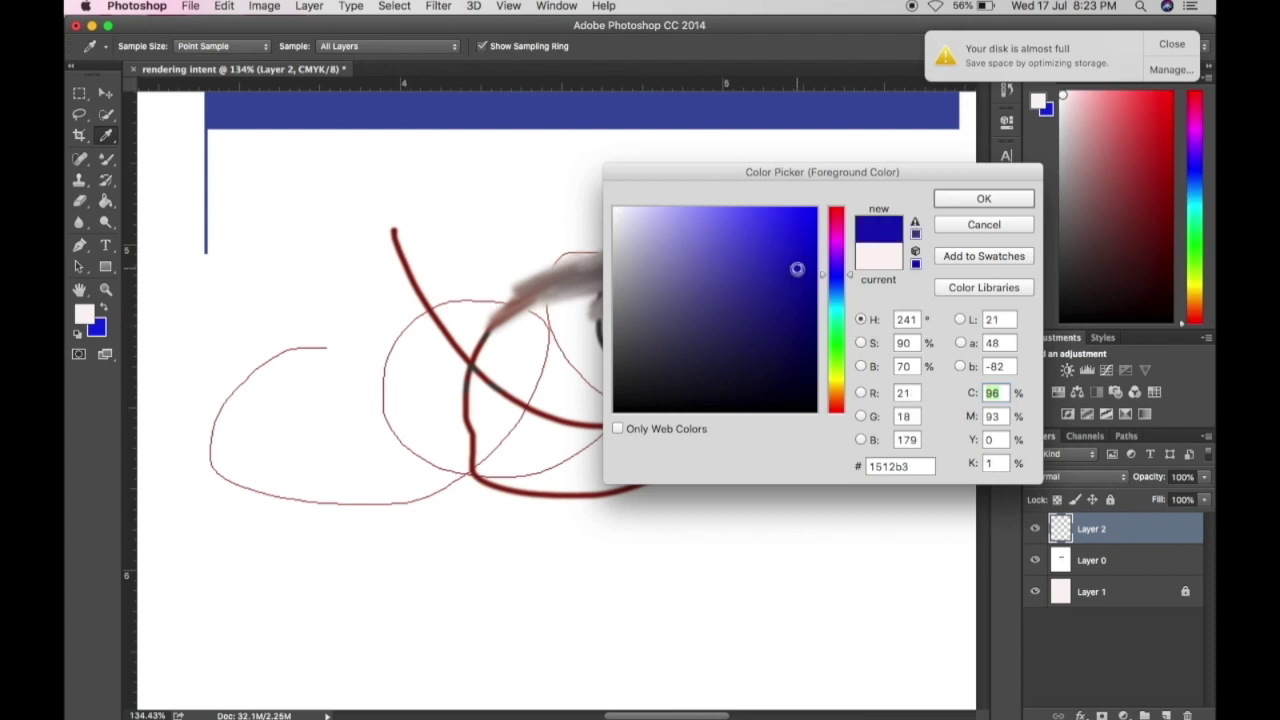
pyautogui.click(980, 200)
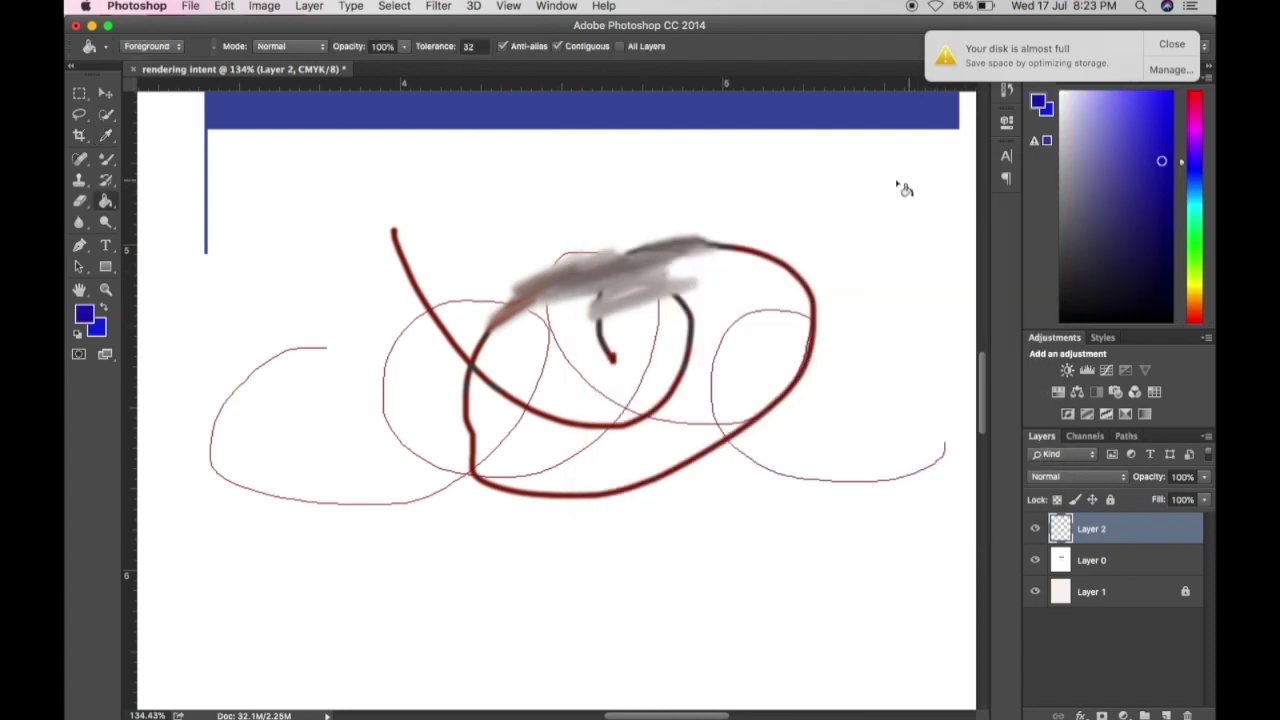
pyautogui.click(828, 196)
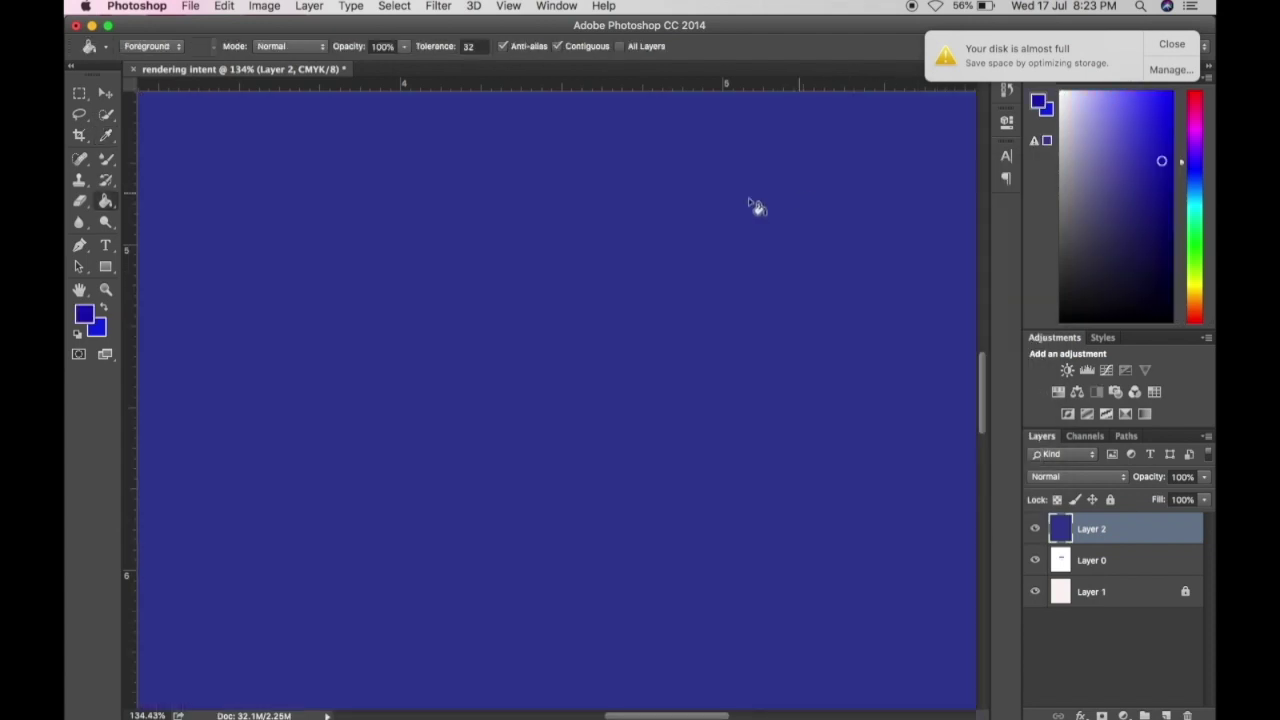
pyautogui.moveTo(1091, 537)
pyautogui.mouseDown()
pyautogui.moveTo(1128, 531)
pyautogui.moveTo(1120, 571)
pyautogui.moveTo(1104, 531)
pyautogui.mouseUp()
# Set the background color to turquoise #25edd8, and apply a diagonal and a vertical linear gradient to the dark blue layer with the Gradient tool
pyautogui.rightClick(107, 203)
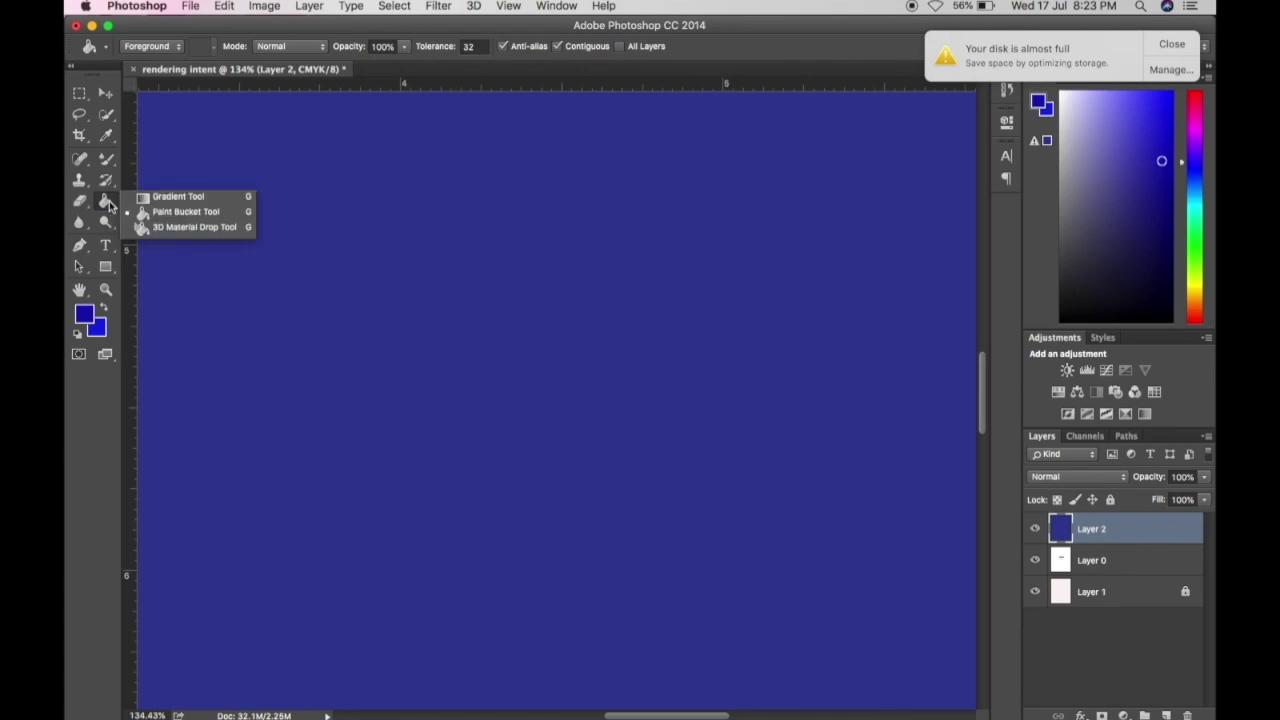
pyautogui.click(164, 198)
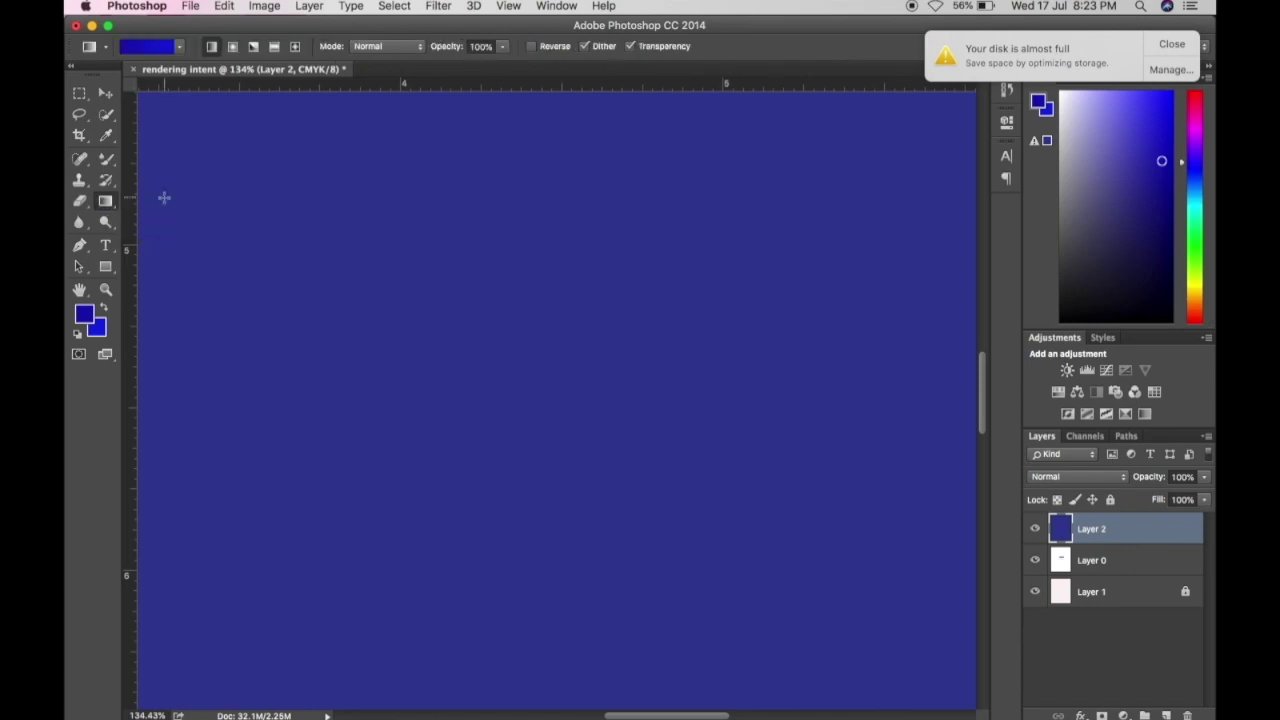
pyautogui.click(100, 334)
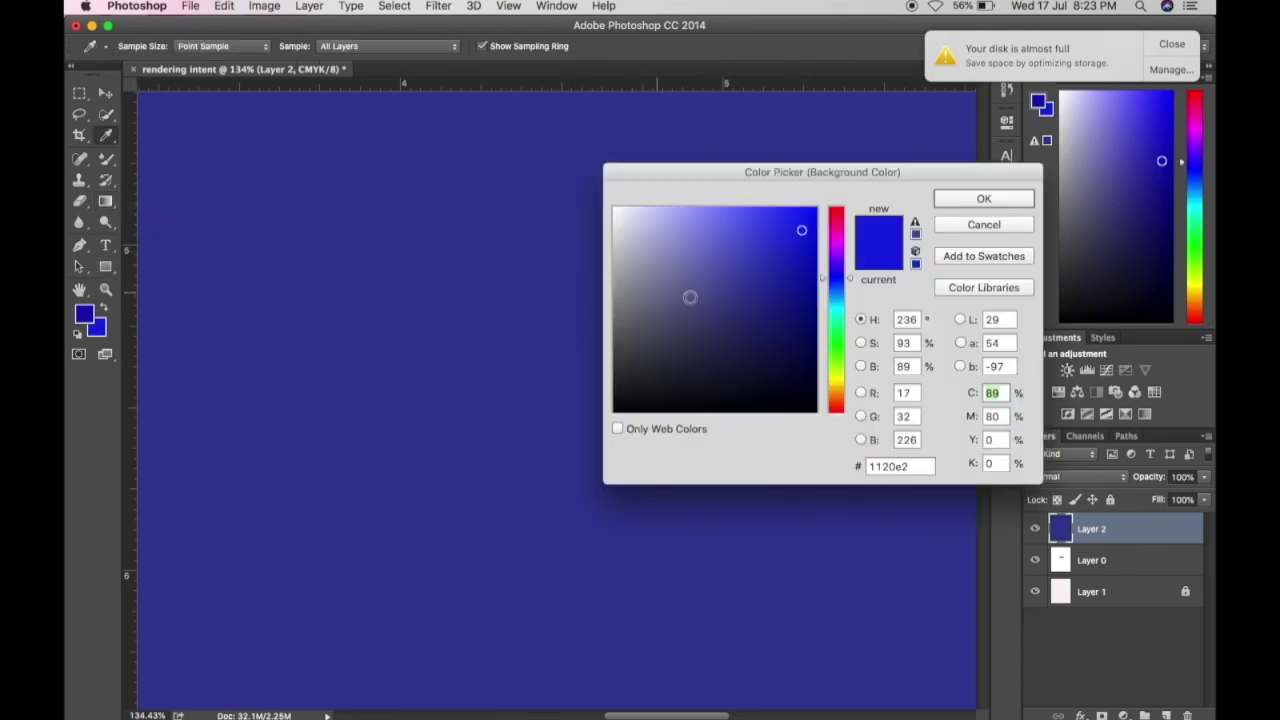
pyautogui.click(838, 313)
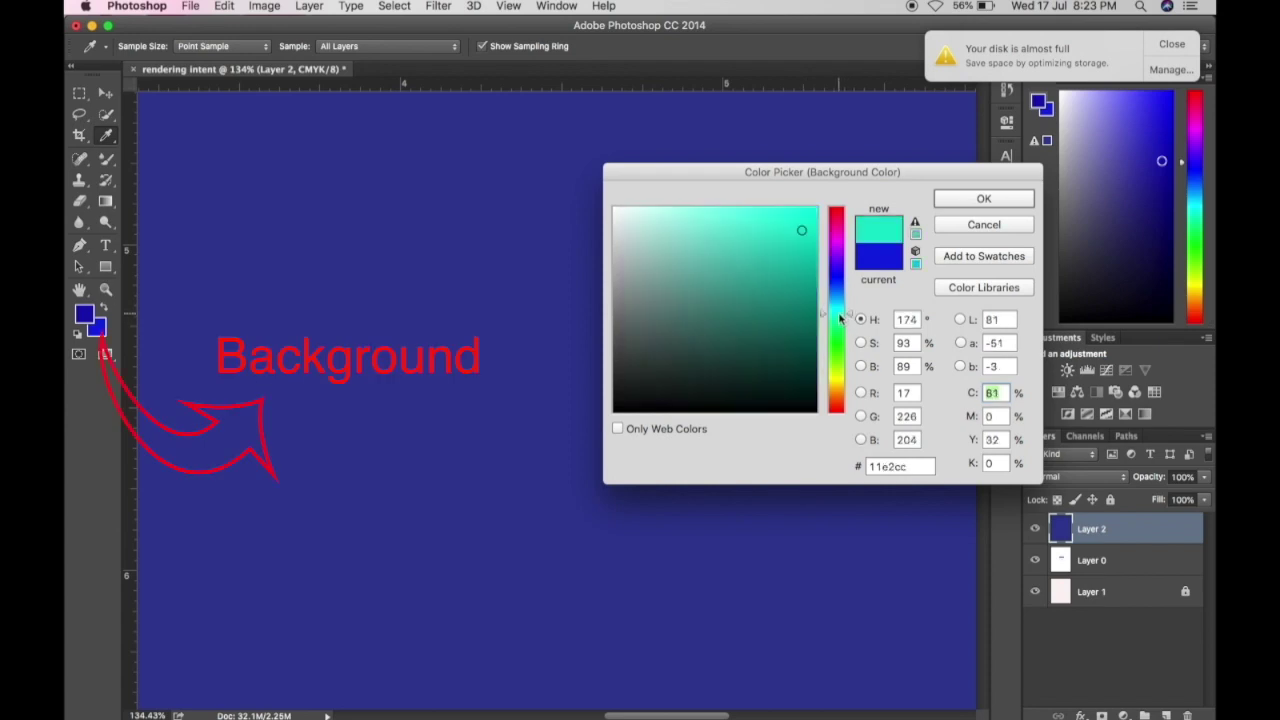
pyautogui.click(784, 286)
pyautogui.click(786, 222)
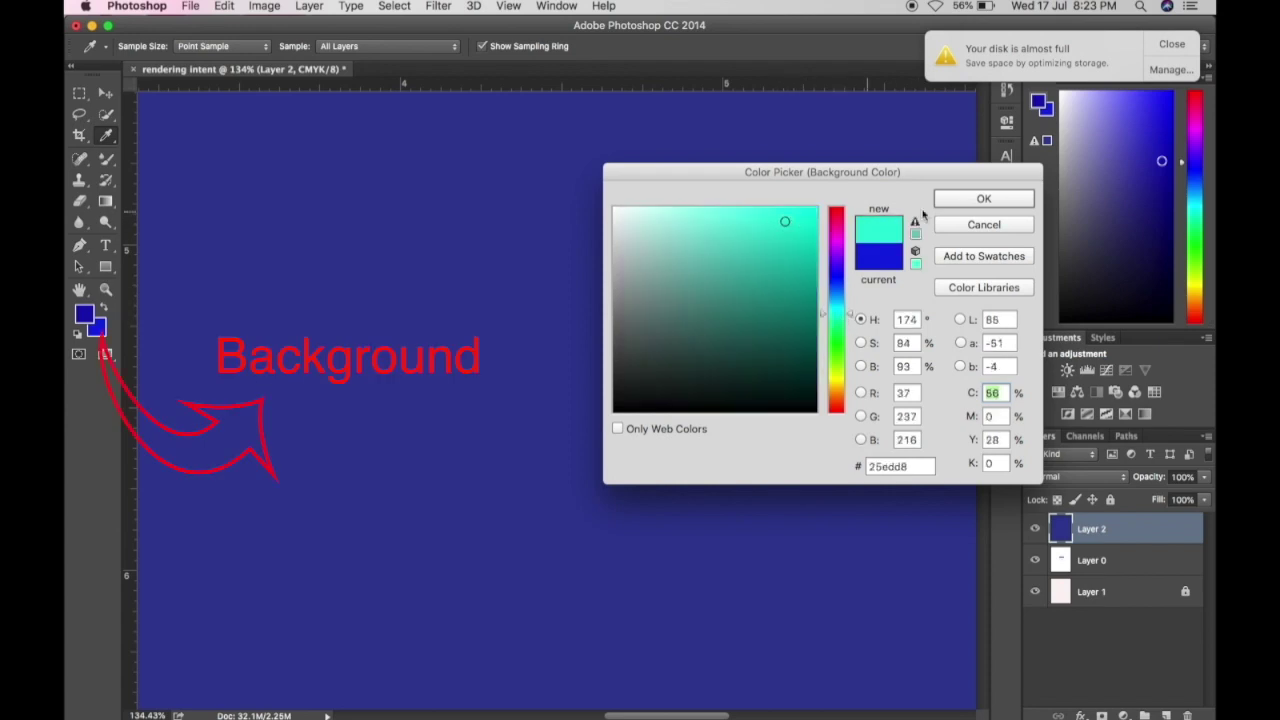
pyautogui.click(970, 200)
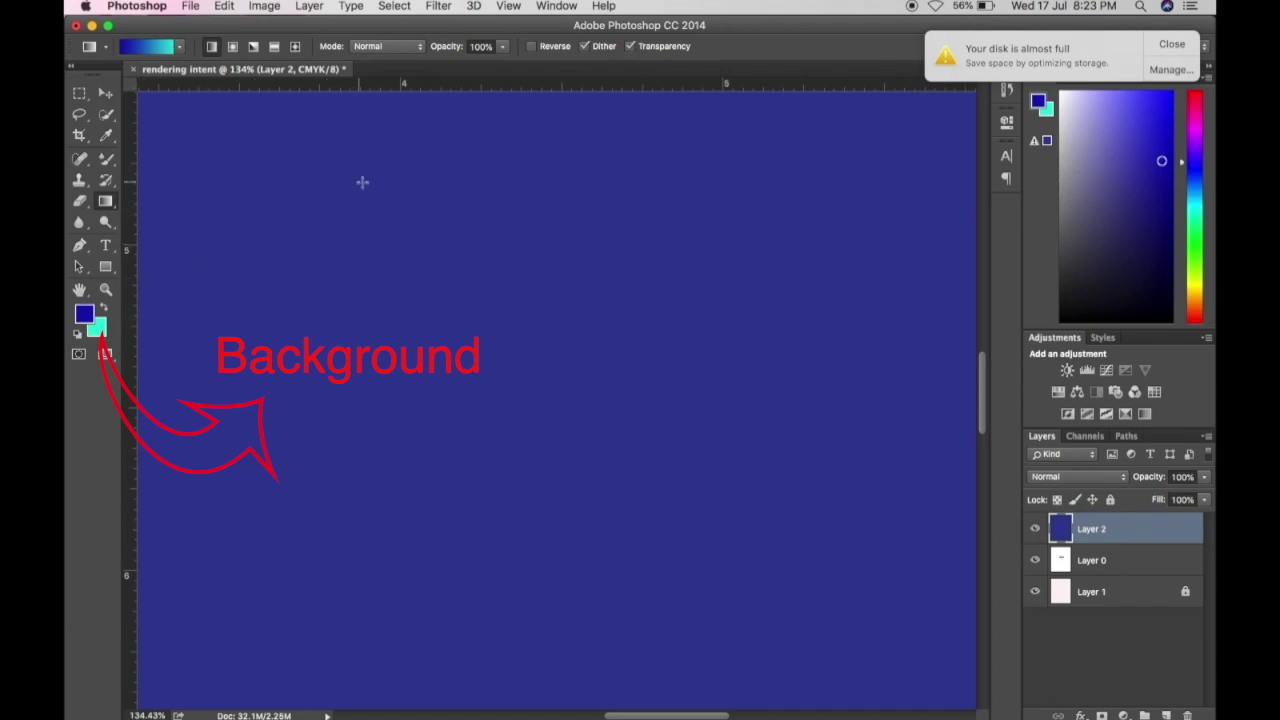
pyautogui.moveTo(364, 183)
pyautogui.mouseDown()
pyautogui.moveTo(563, 329)
pyautogui.moveTo(804, 569)
pyautogui.mouseUp()
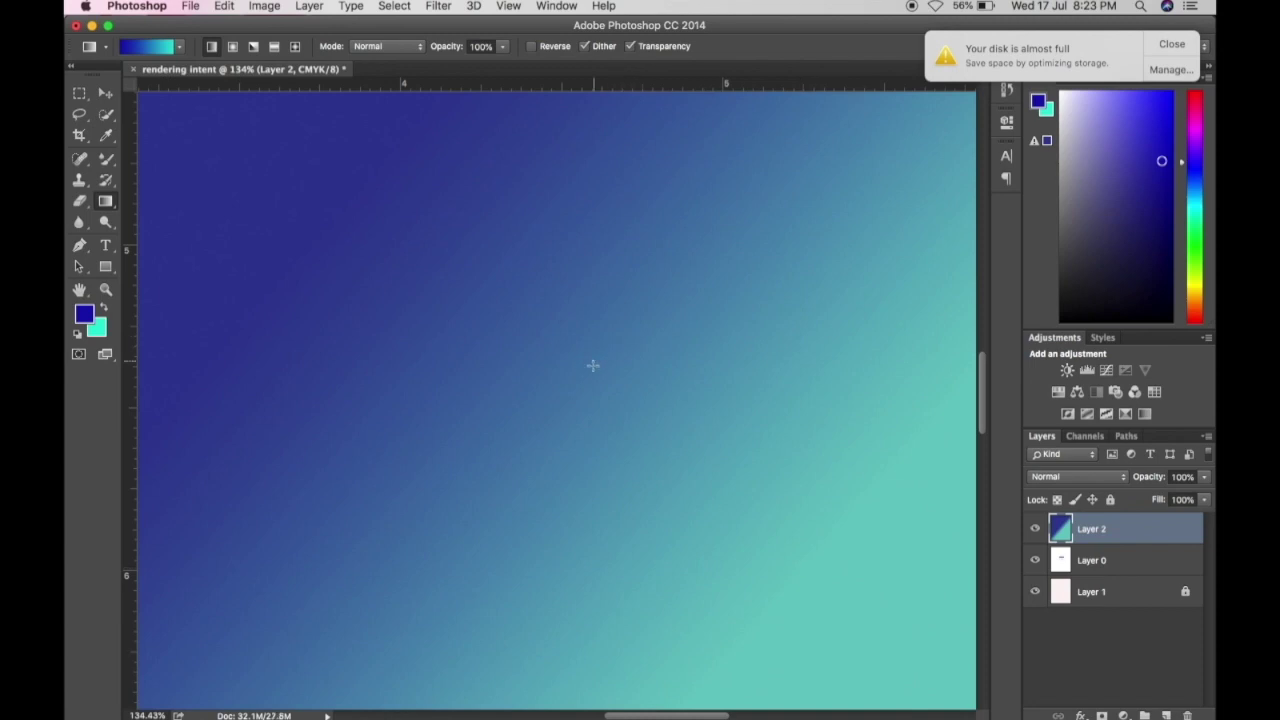
pyautogui.moveTo(573, 187); pyautogui.dragTo(574, 447)
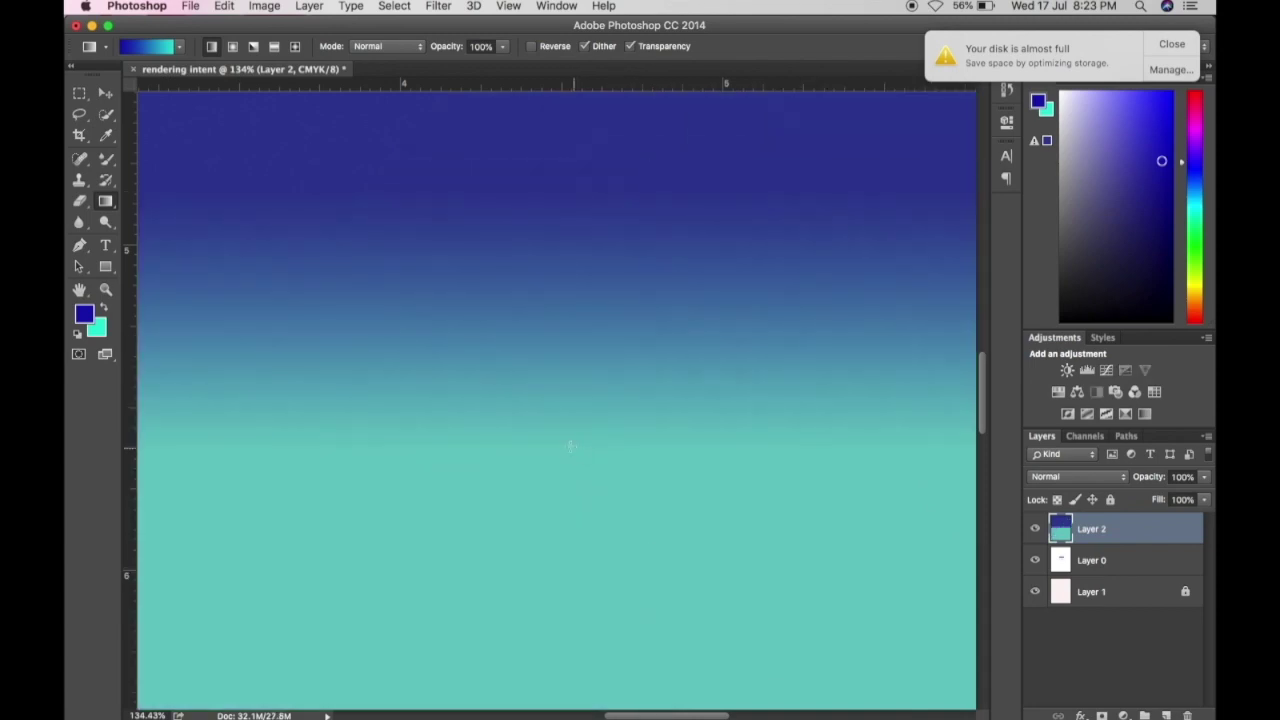
# Set the foreground color to magenta #b312a2, and apply two radial gradients to the top layer from different centers
pyautogui.click(85, 316)
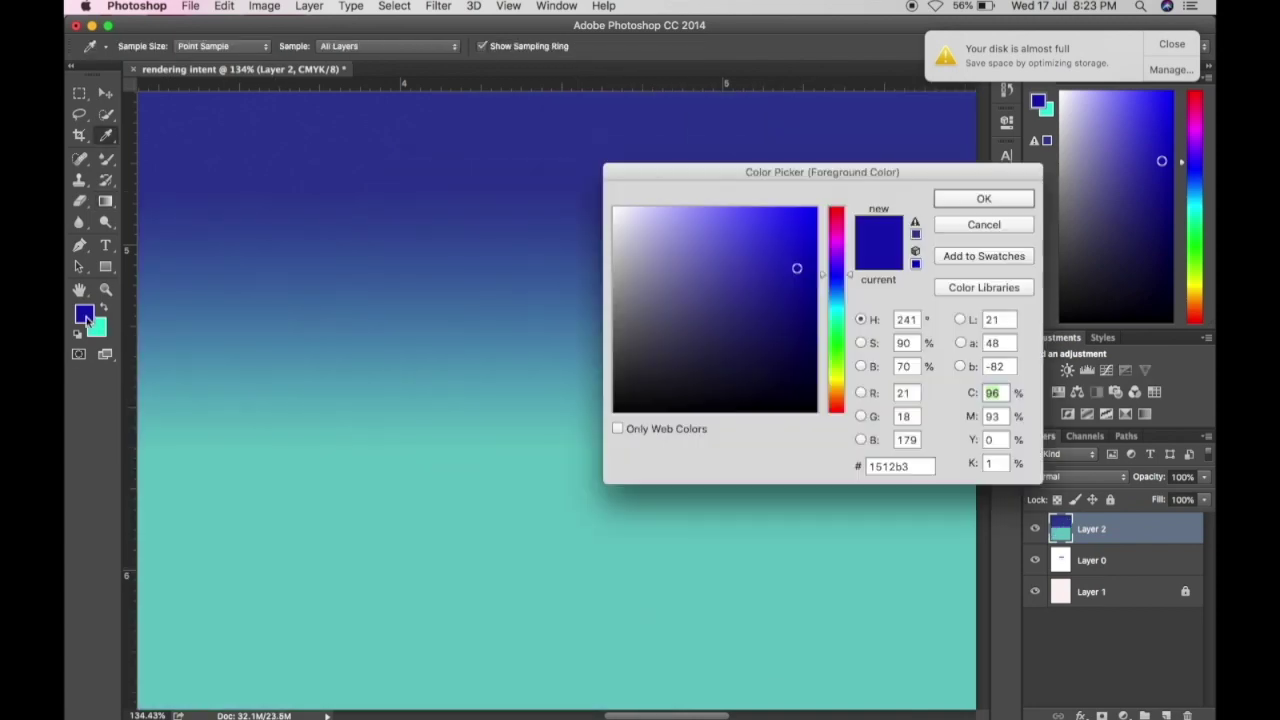
pyautogui.click(838, 241)
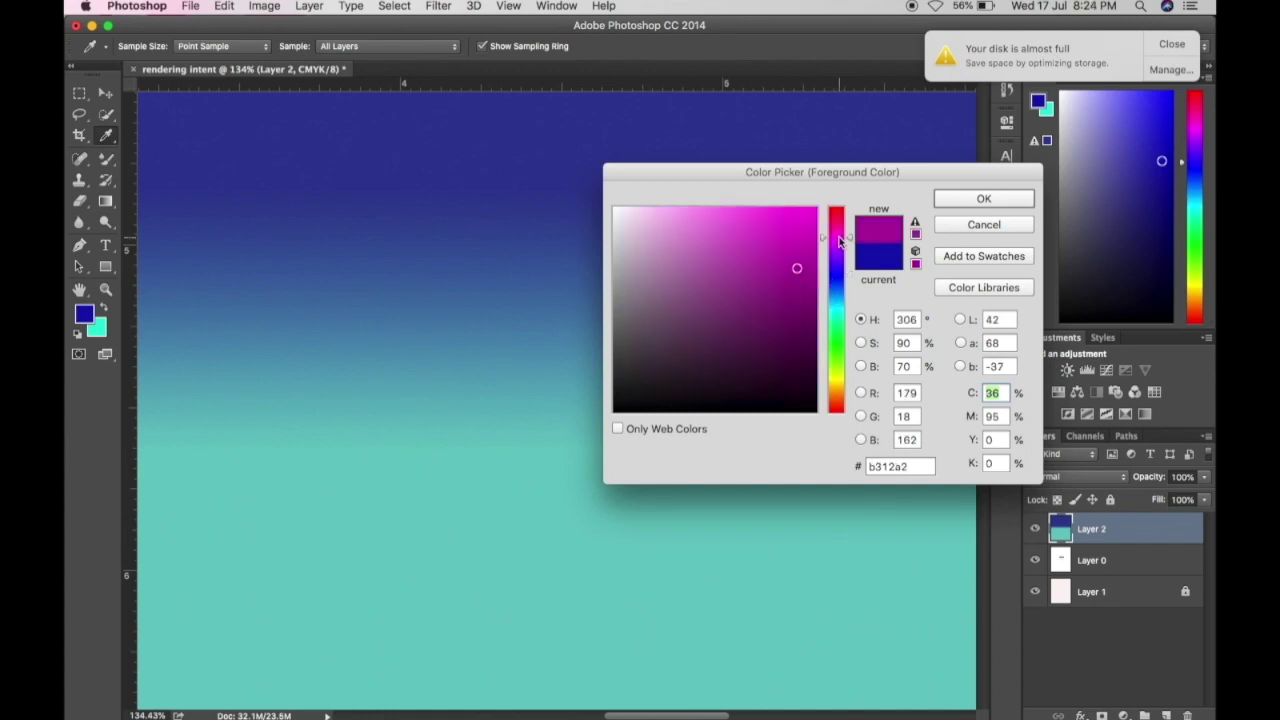
pyautogui.click(982, 199)
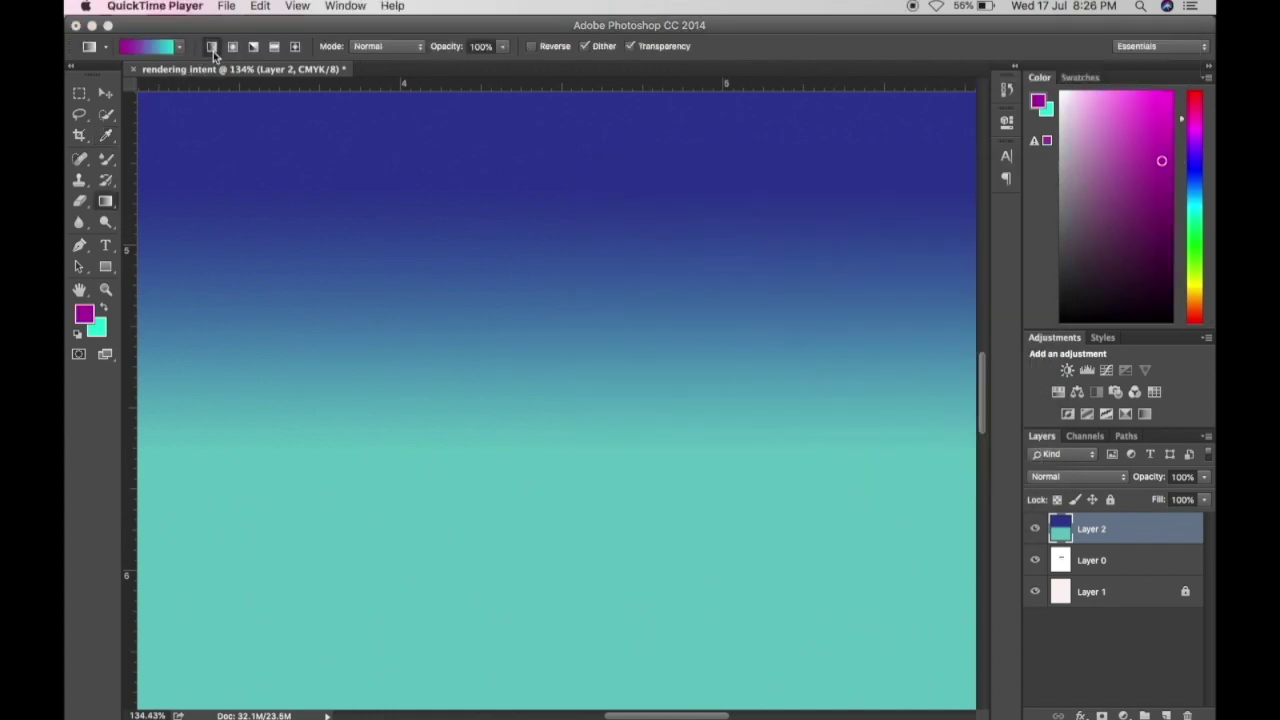
pyautogui.click(232, 46)
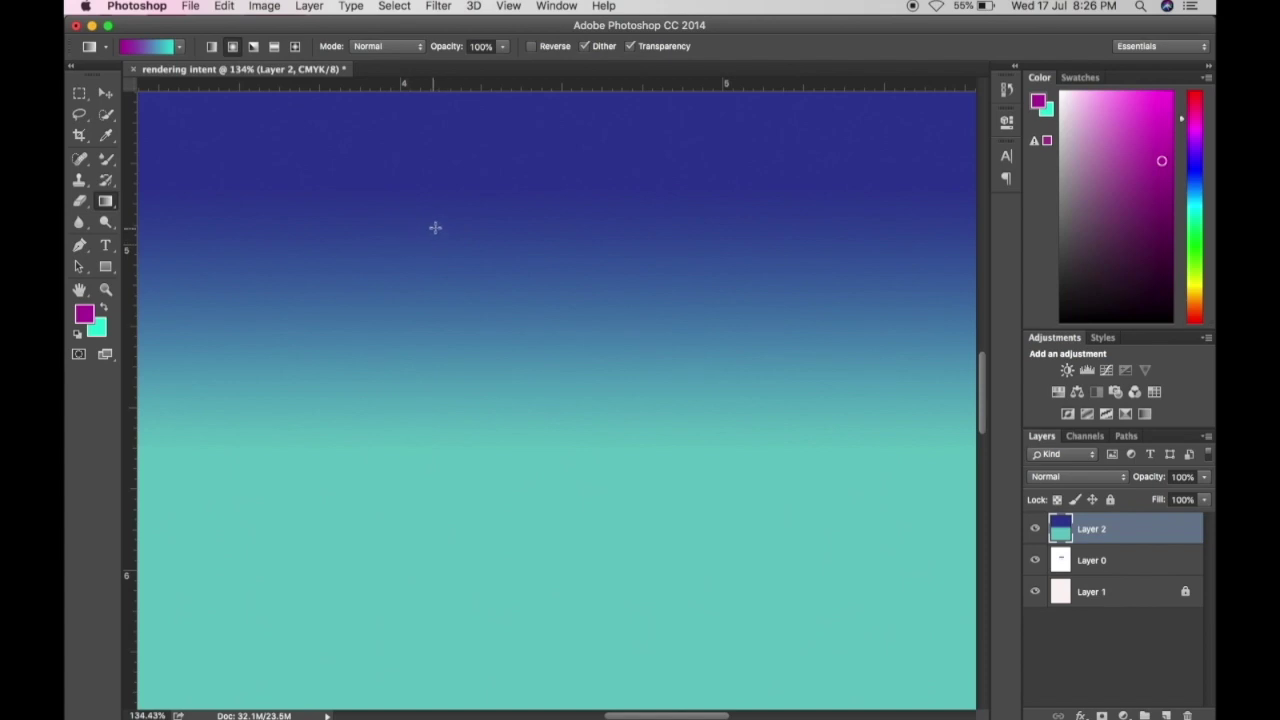
pyautogui.moveTo(435, 227); pyautogui.dragTo(449, 609)
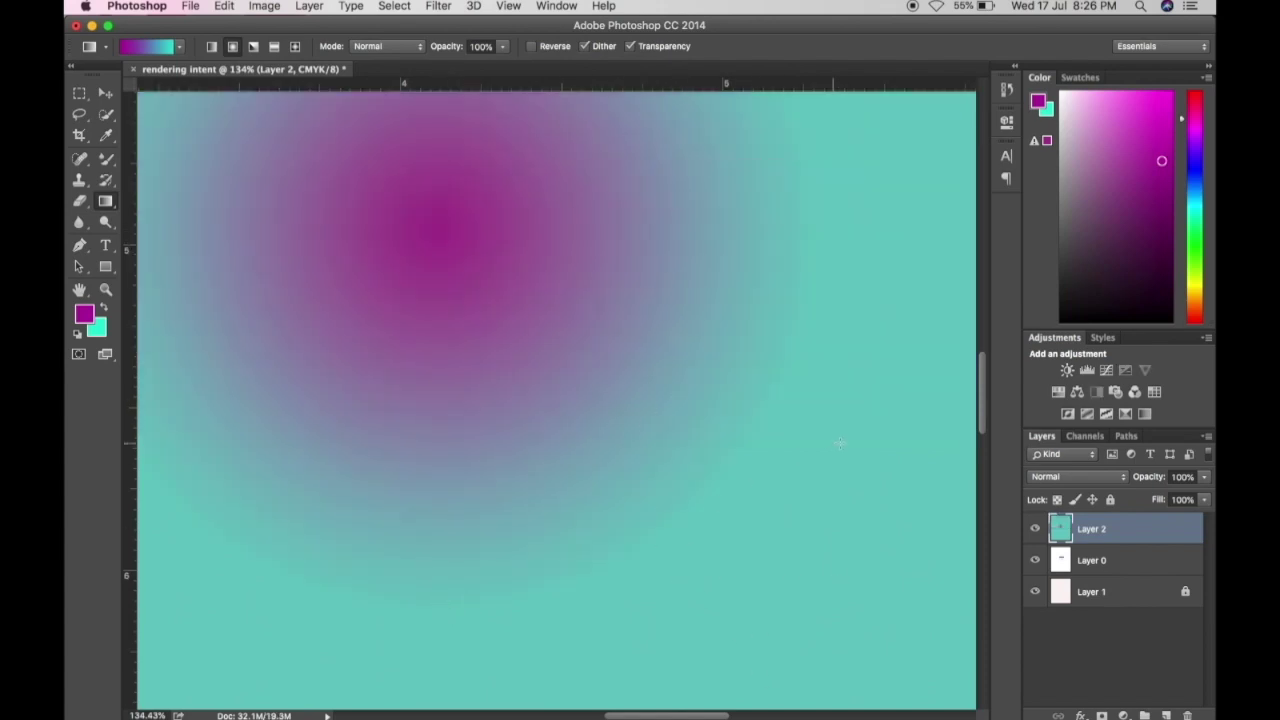
pyautogui.moveTo(840, 443); pyautogui.dragTo(248, 413)
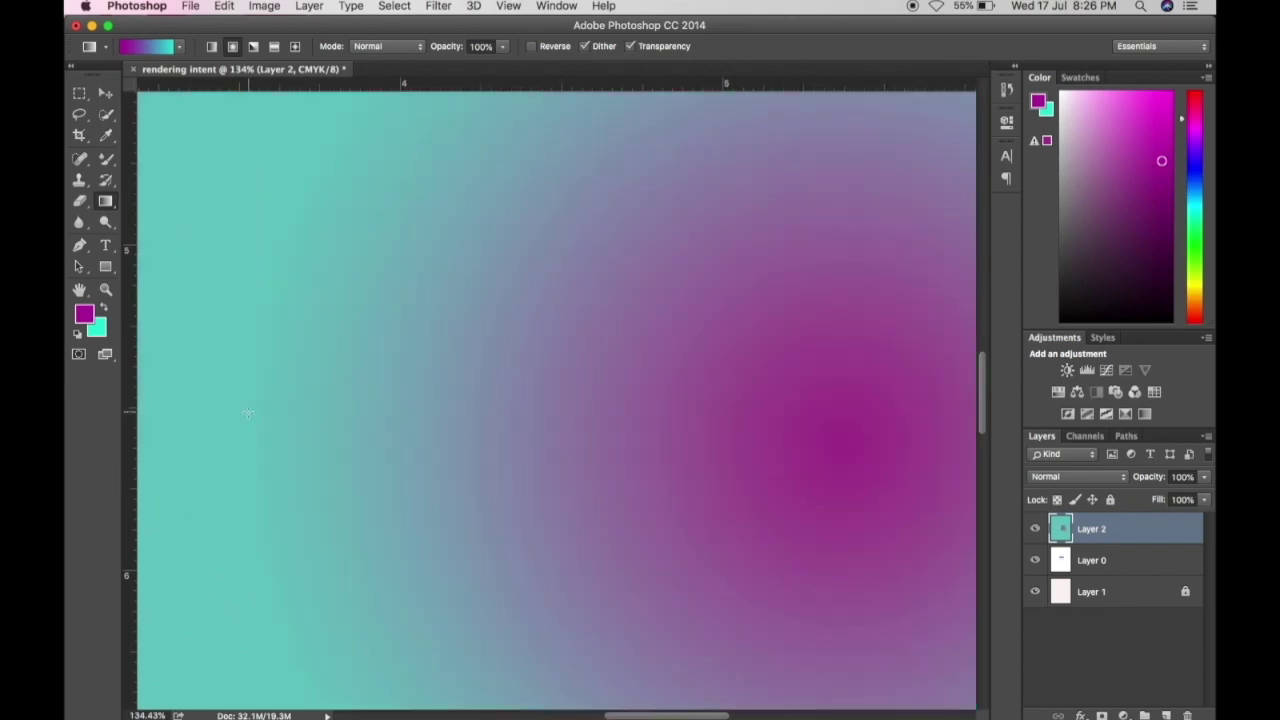
# Apply two angle gradients to the top layer, one drawn downward and one drawn from right to left
pyautogui.click(253, 47)
pyautogui.moveTo(566, 204); pyautogui.dragTo(574, 513)
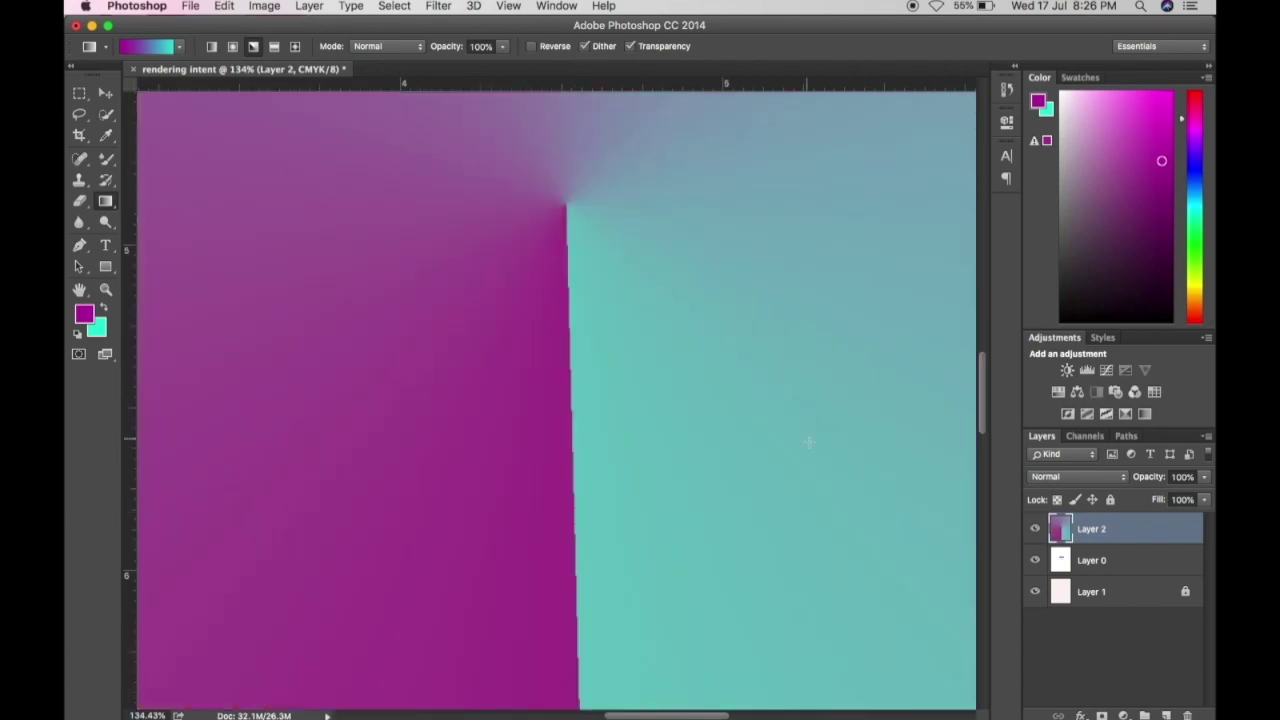
pyautogui.moveTo(826, 456); pyautogui.dragTo(244, 414)
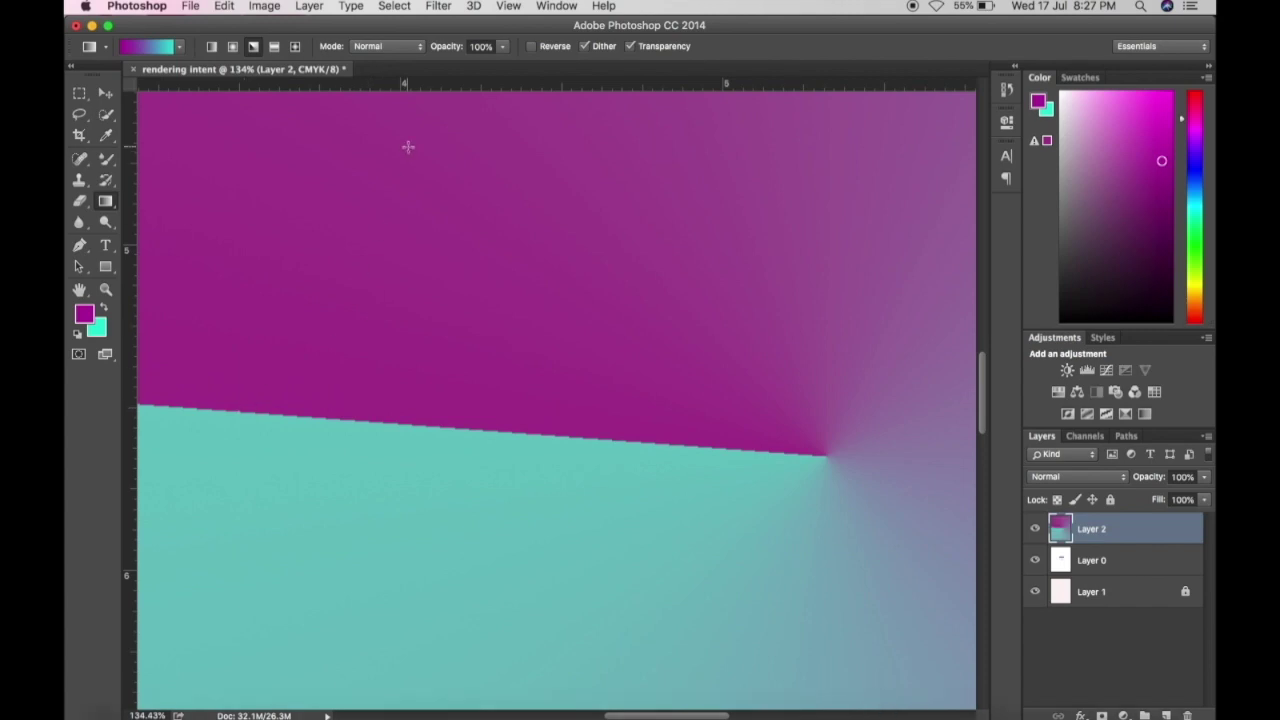
# Apply two diamond gradients to the top layer, one drawn downward and one drawn from right to left
pyautogui.click(276, 50)
pyautogui.click(295, 47)
pyautogui.moveTo(530, 215); pyautogui.dragTo(520, 678)
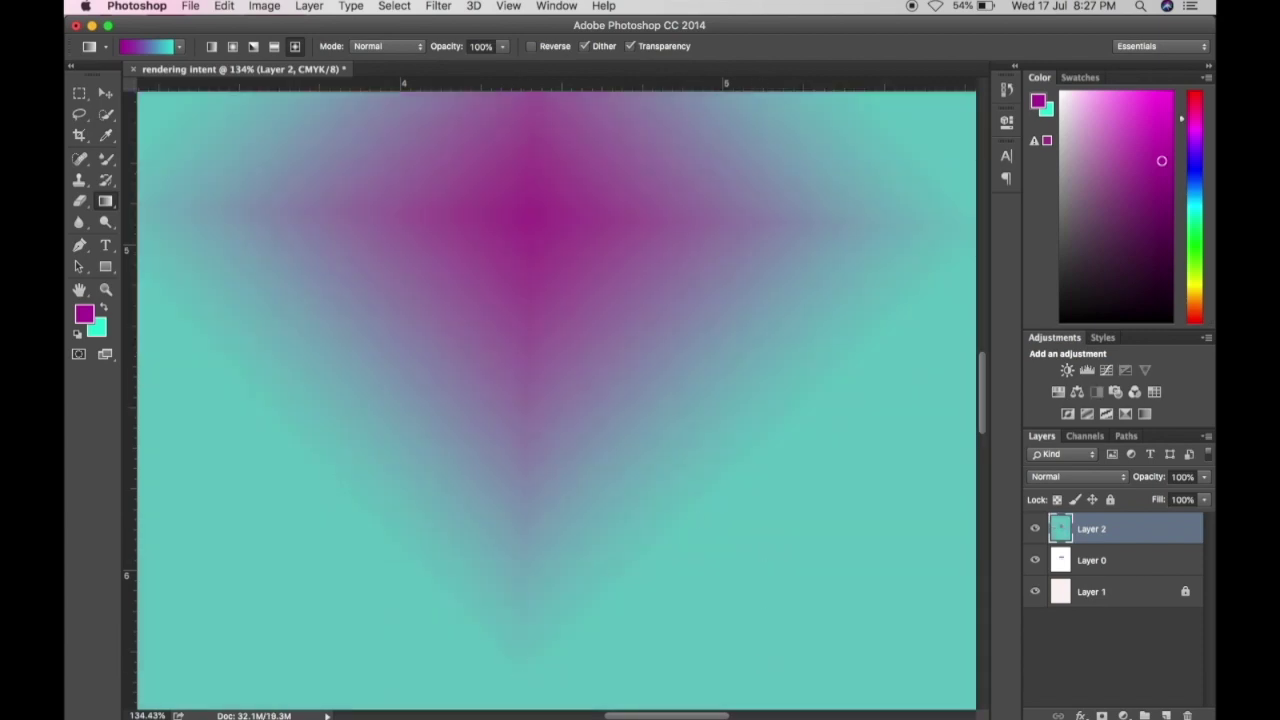
pyautogui.moveTo(826, 452); pyautogui.dragTo(291, 400)
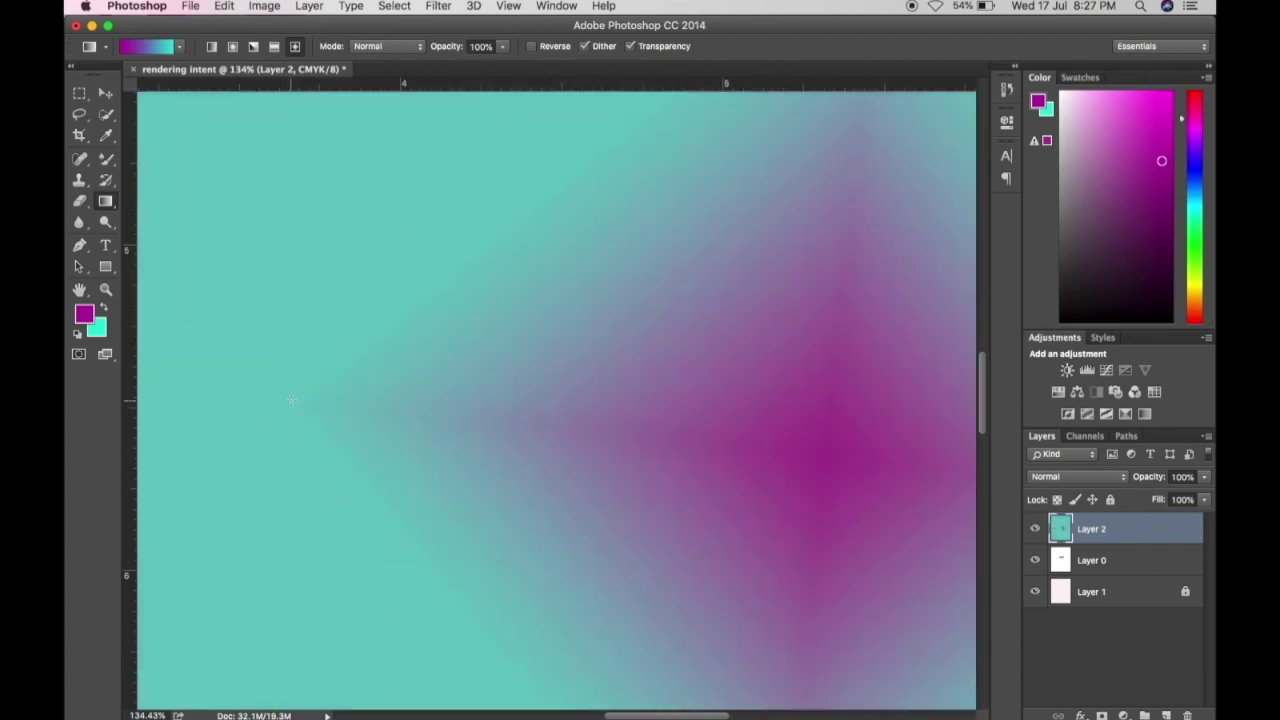
# Apply a diagonal linear gradient to the top layer, running from the upper right toward the lower left
pyautogui.click(211, 47)
pyautogui.moveTo(766, 273); pyautogui.dragTo(373, 467)
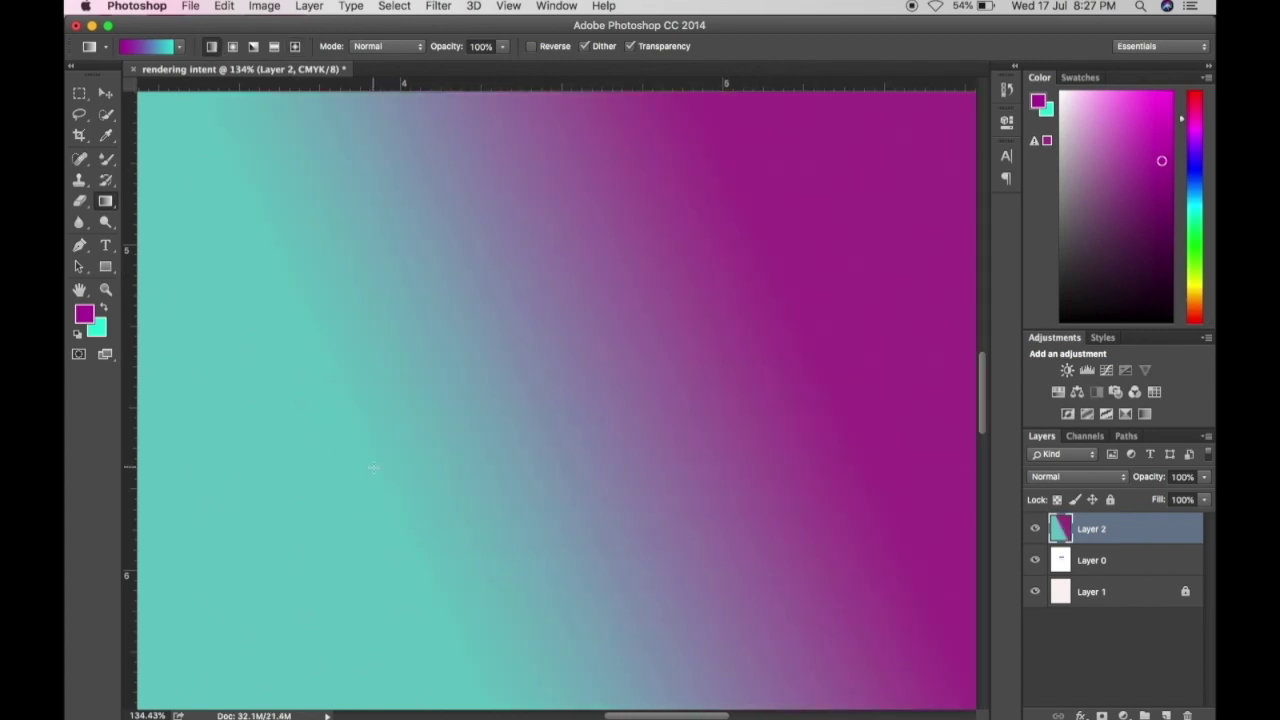
# Examine the tool variants grouped with the Blur, Dodge and Pen tools
pyautogui.click(80, 224)
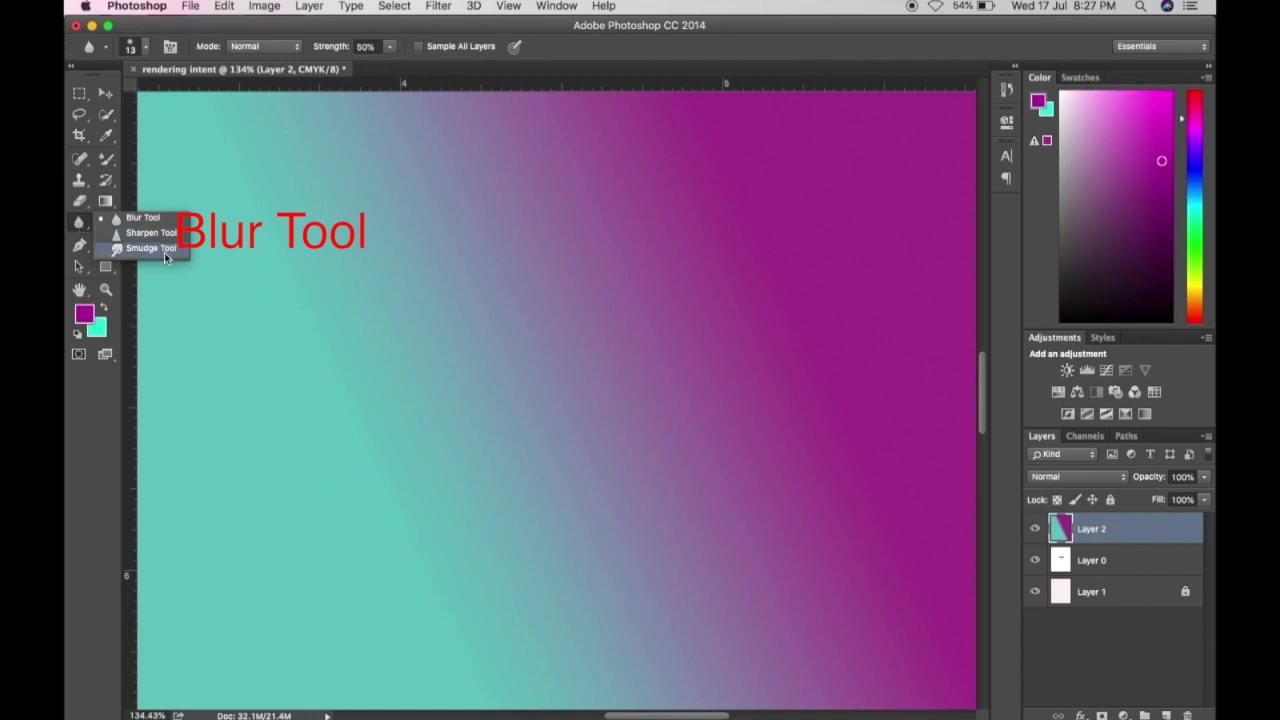
pyautogui.click(150, 217)
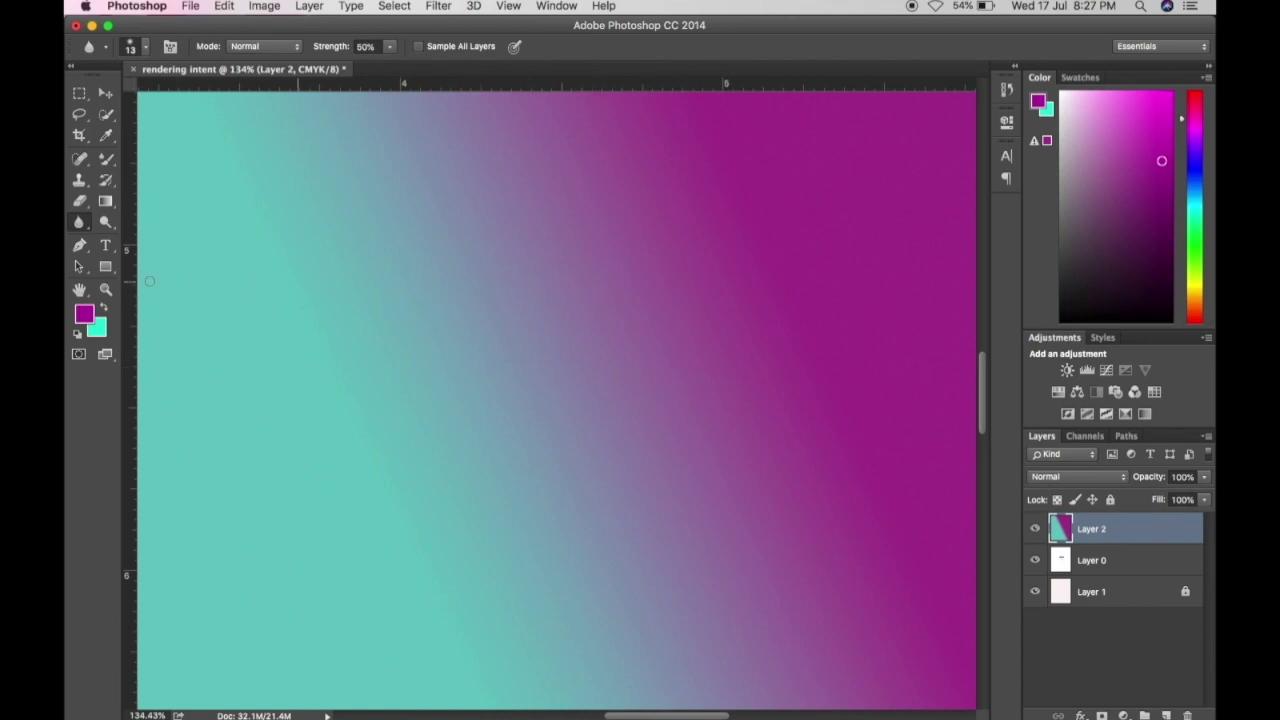
pyautogui.click(107, 225)
pyautogui.rightClick(110, 231)
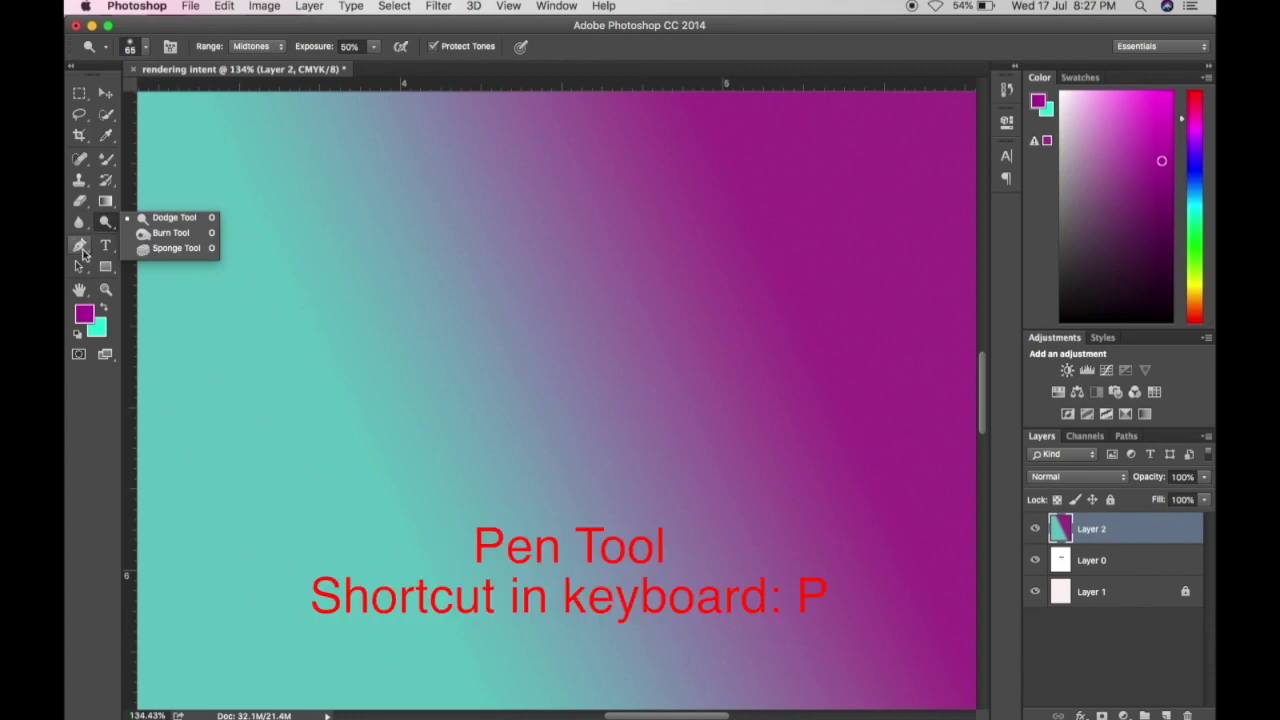
pyautogui.click(82, 250)
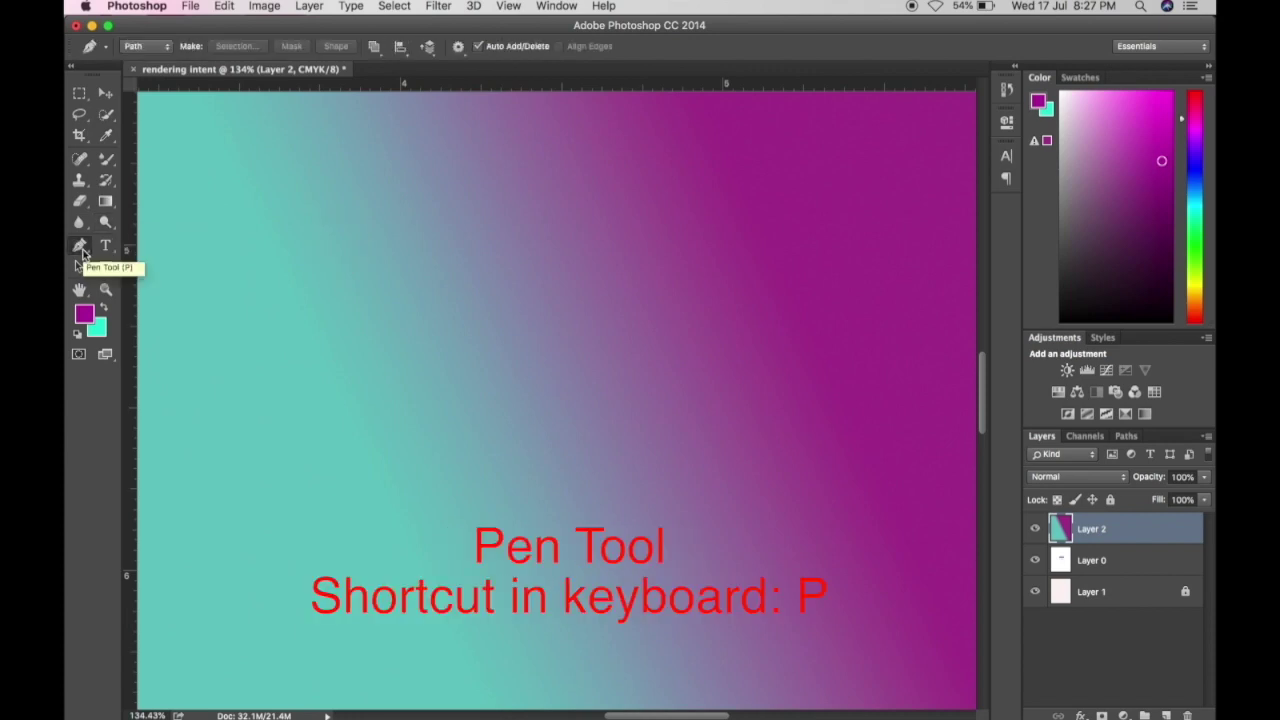
pyautogui.click(82, 252)
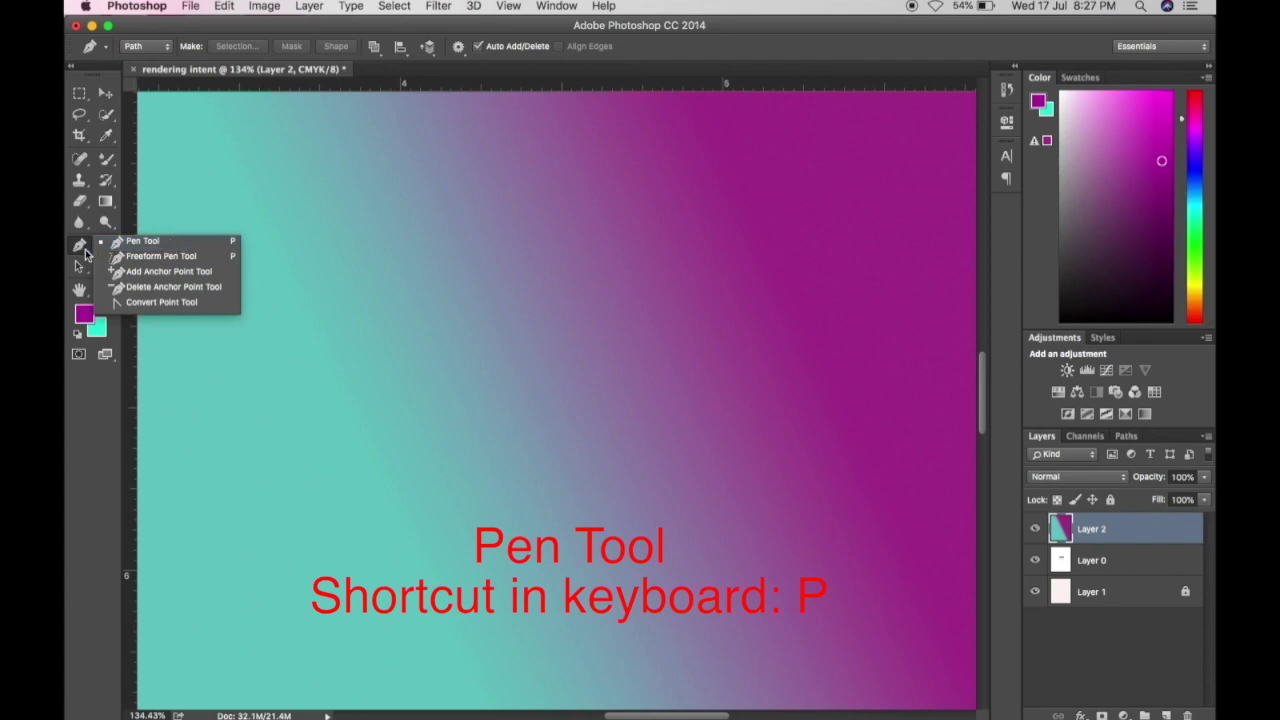
pyautogui.click(170, 243)
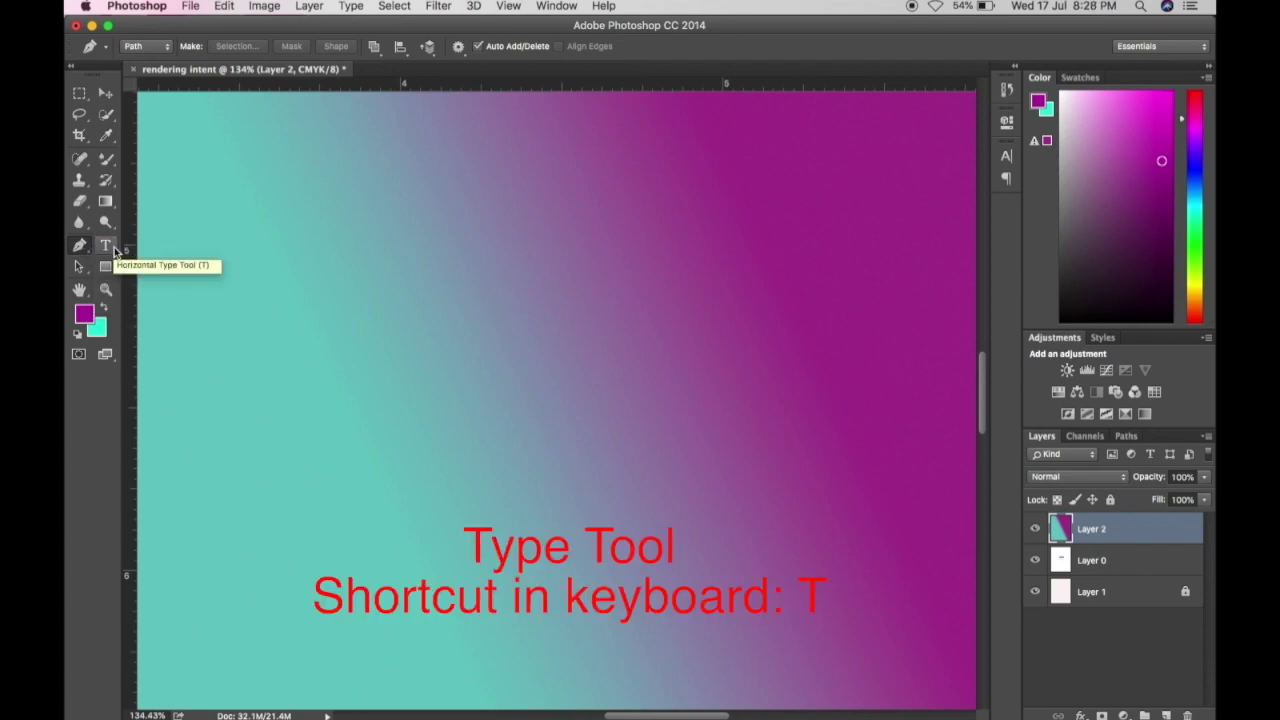
# Set the Horizontal Type tool's text color to near-black #151315, and write "photoshop" on the left half of the canvas
pyautogui.click(106, 246)
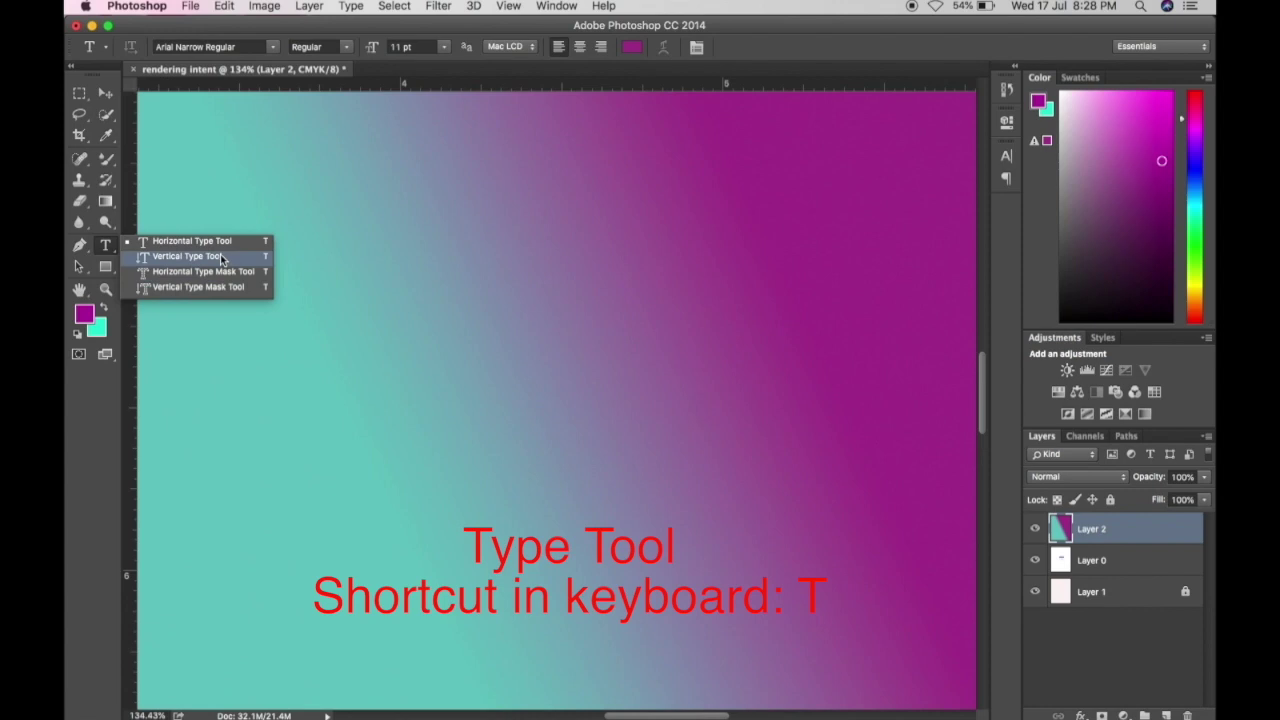
pyautogui.click(370, 234)
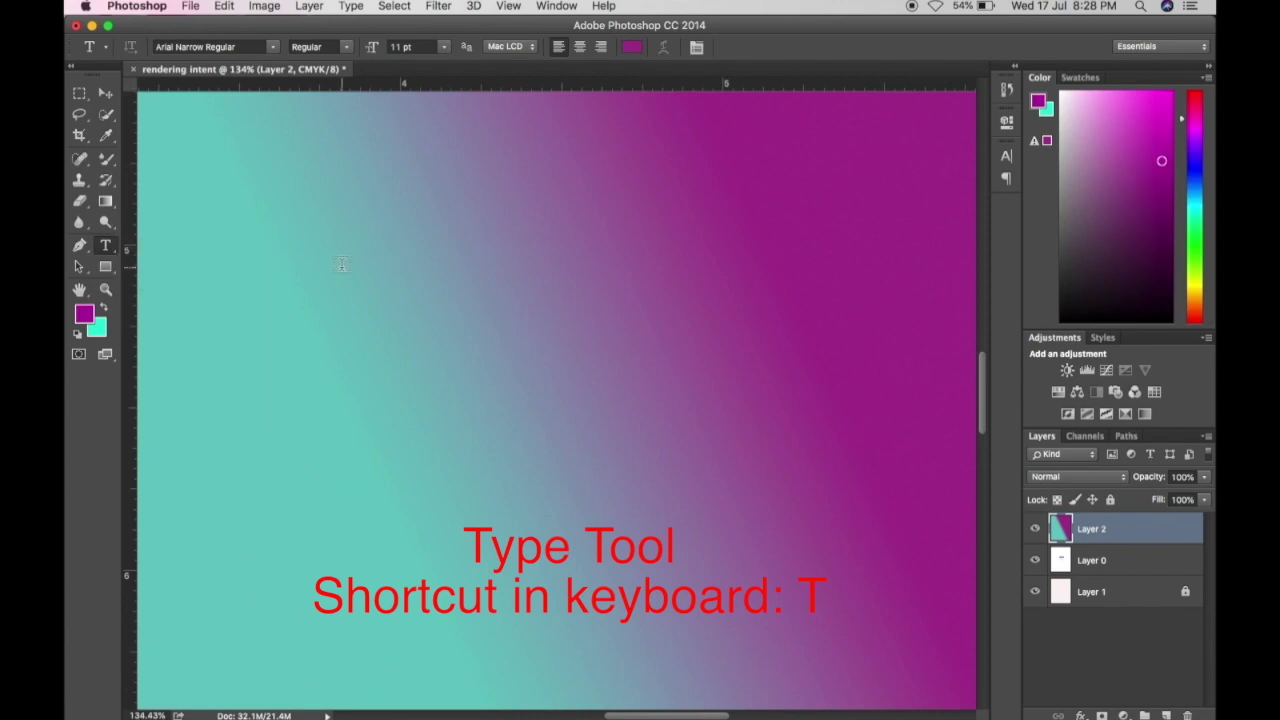
pyautogui.click(634, 50)
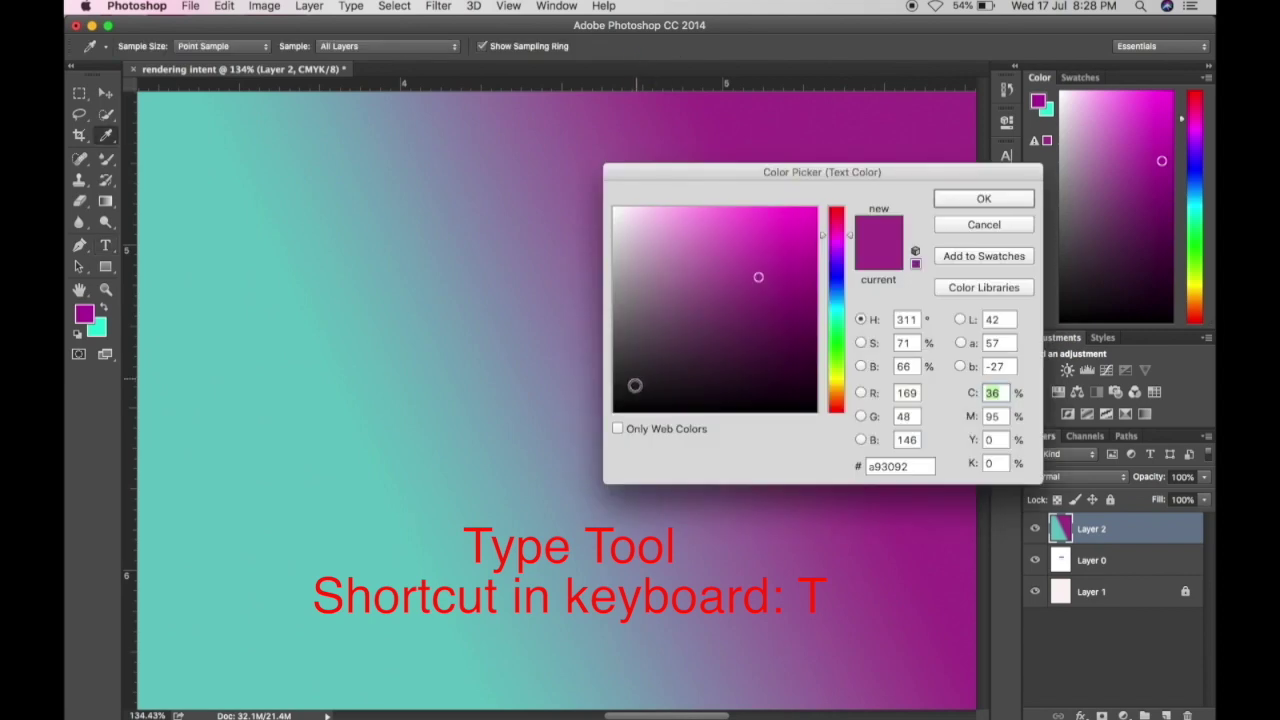
pyautogui.click(627, 397)
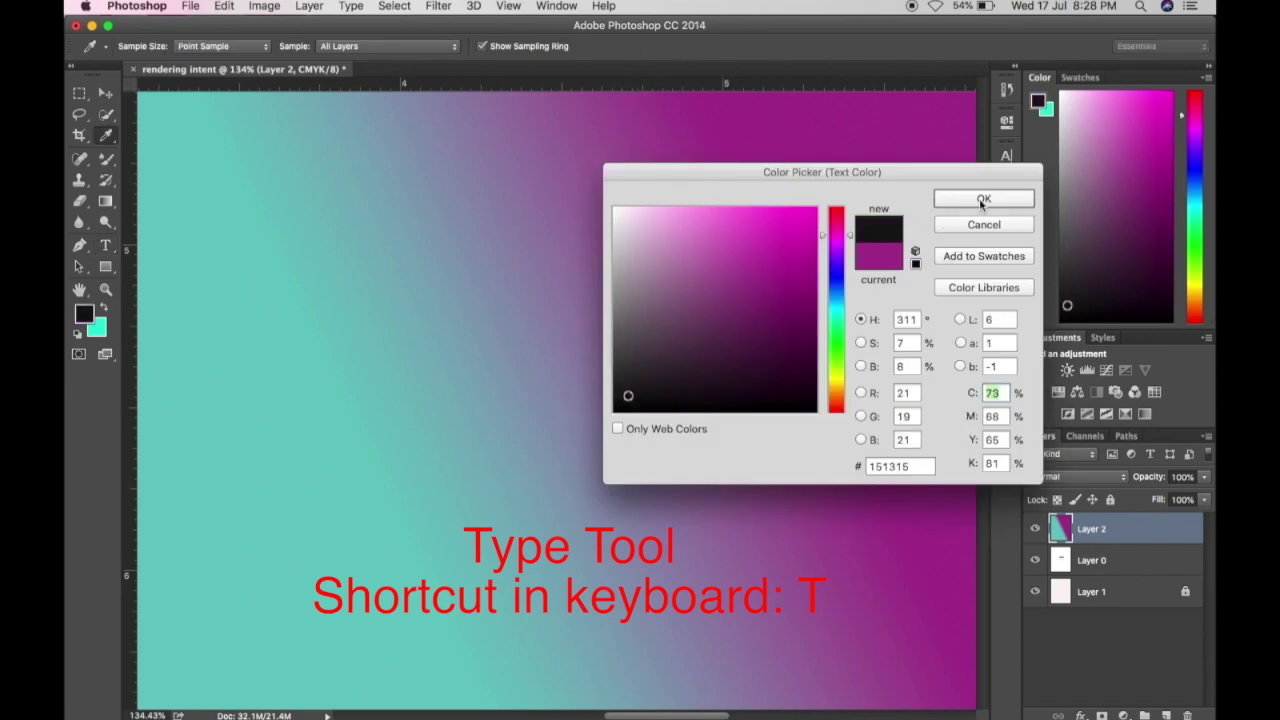
pyautogui.click(983, 200)
pyautogui.click(330, 336)
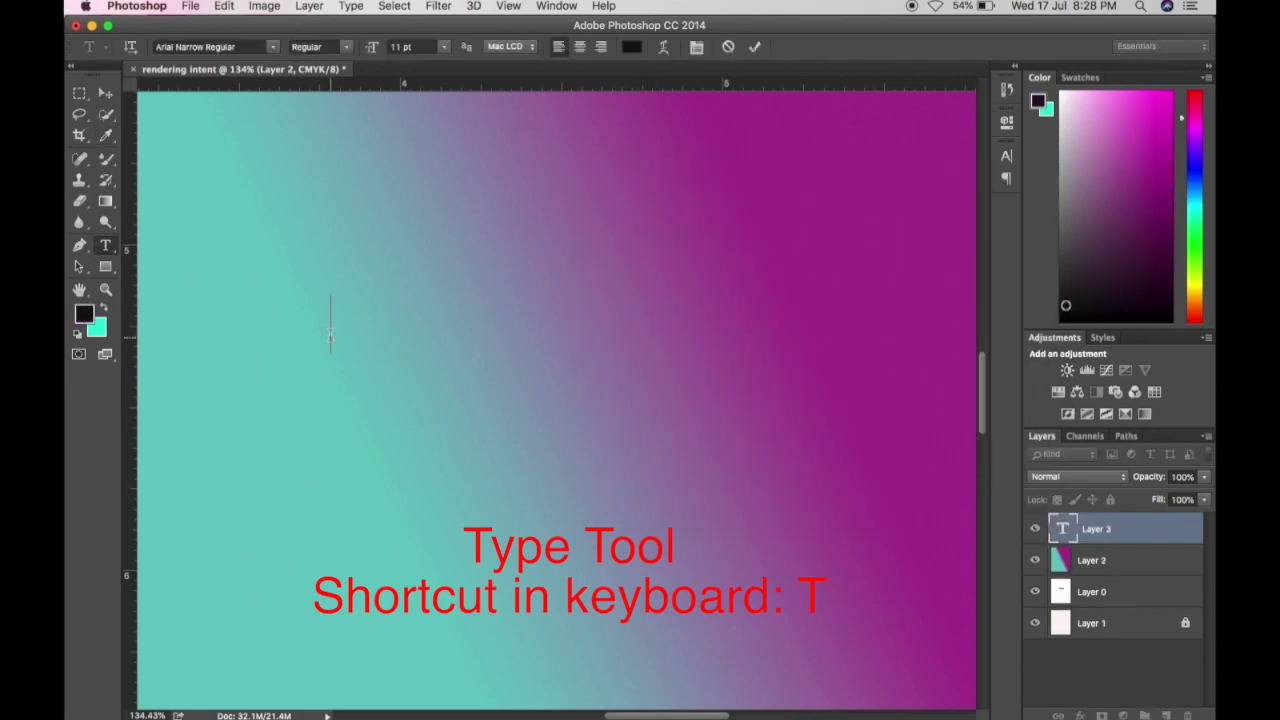
pyautogui.write('photo')
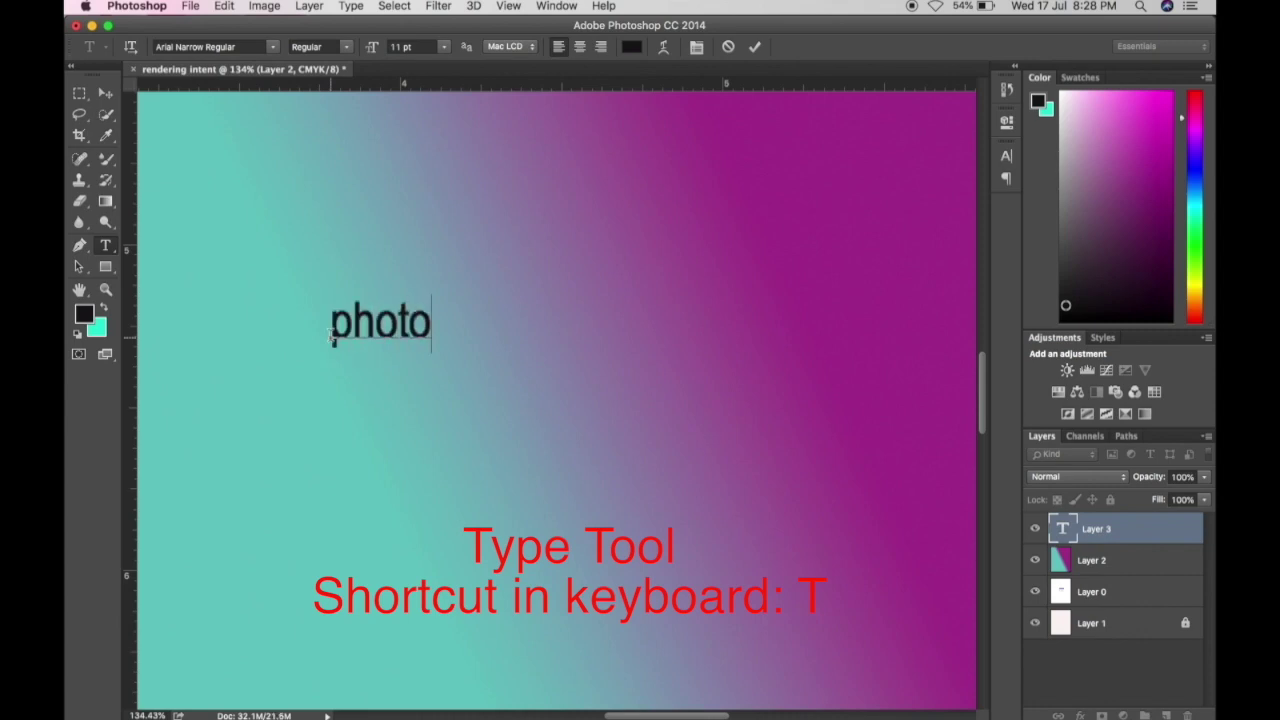
pyautogui.write('shop')
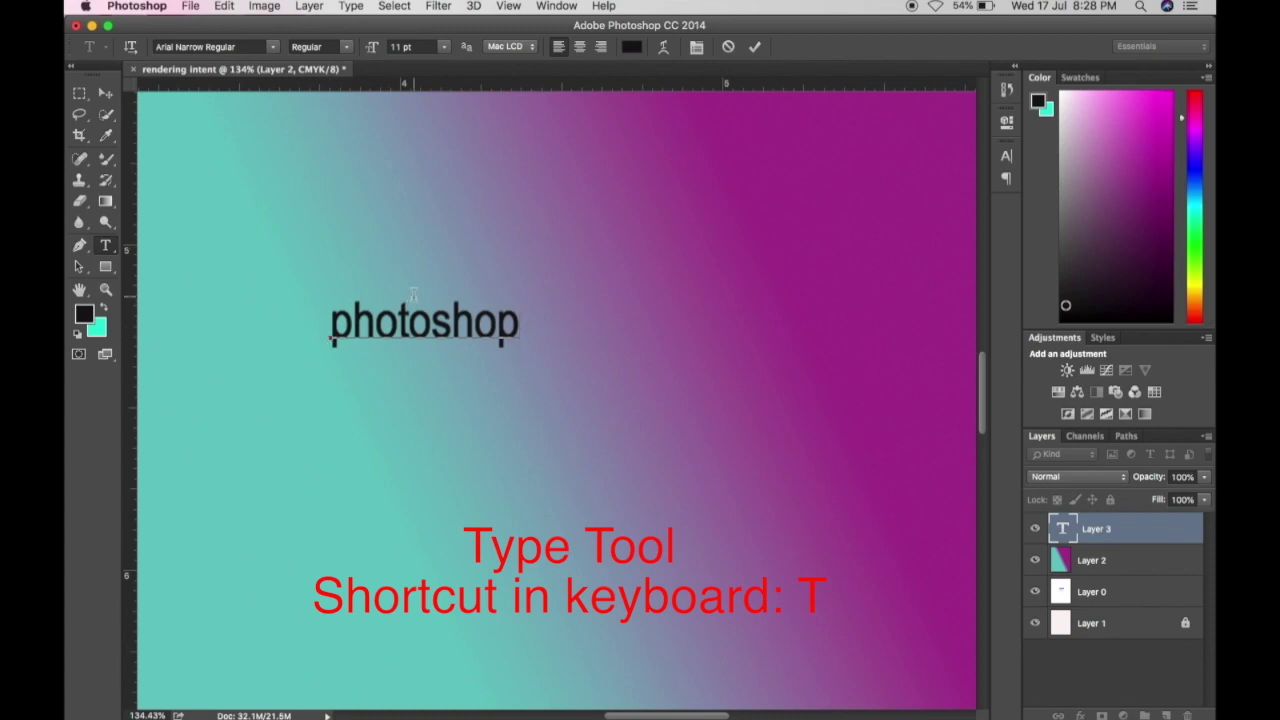
# Select the whole word "photoshop", try right alignment, and set the text to center alignment
pyautogui.press('super+a')
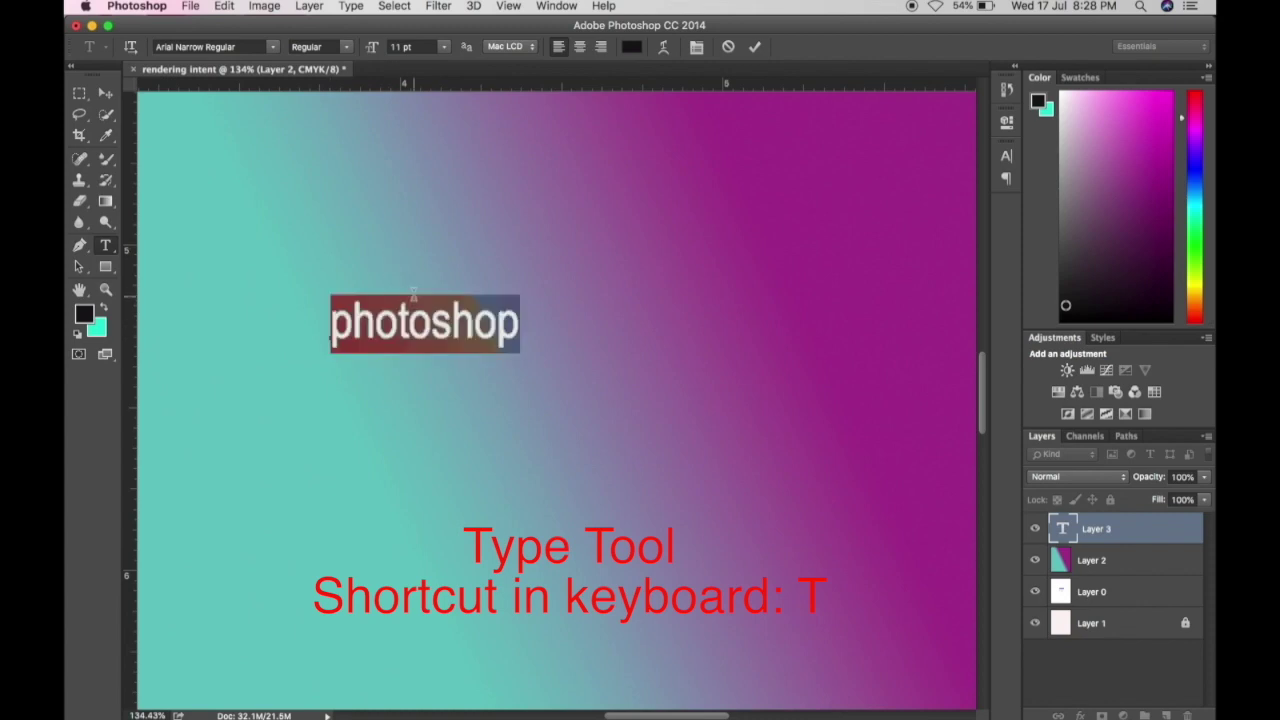
pyautogui.click(580, 47)
pyautogui.click(601, 47)
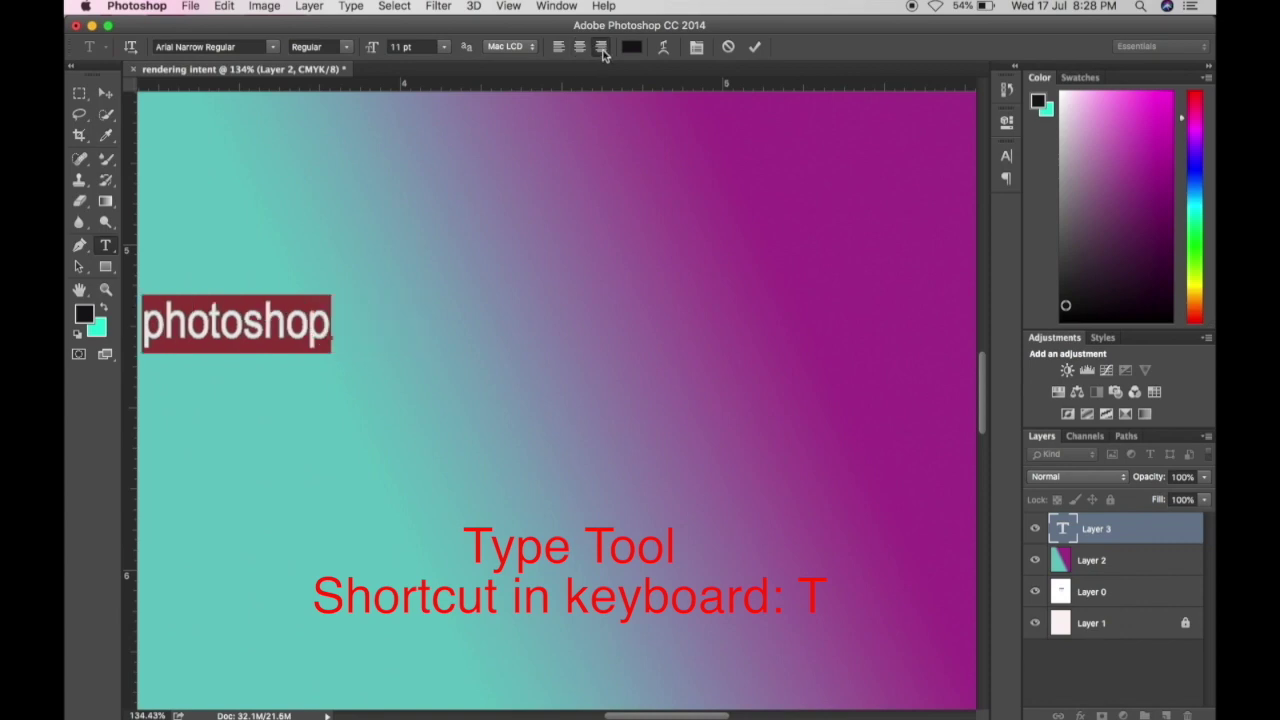
pyautogui.click(580, 47)
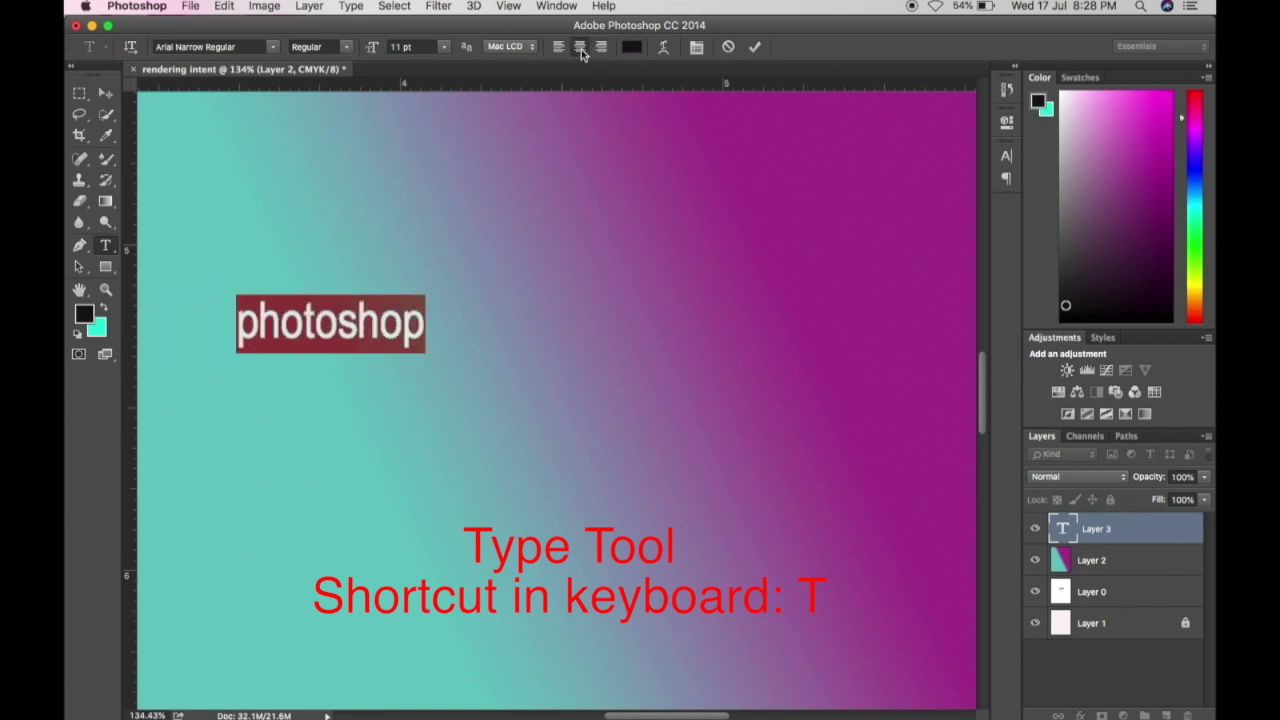
# Warp the "photoshop" text with the Arc style, horizontal, at a +50% bend
pyautogui.click(664, 49)
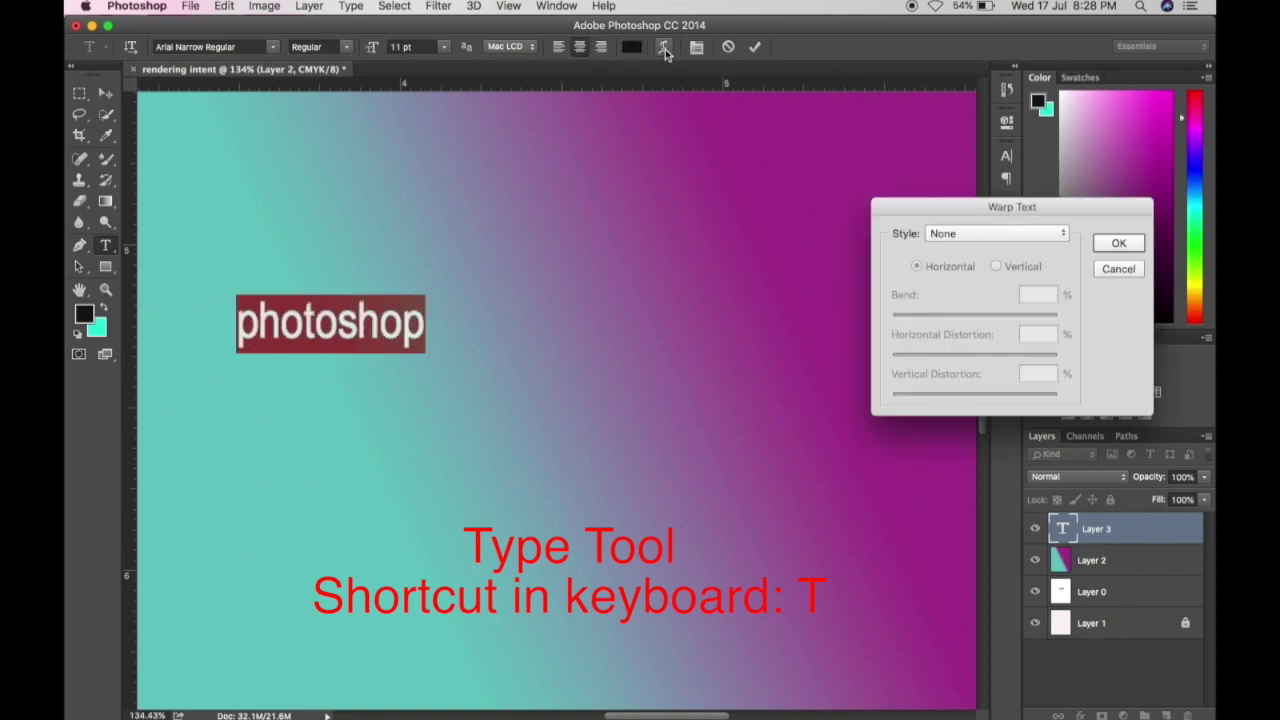
pyautogui.click(1055, 233)
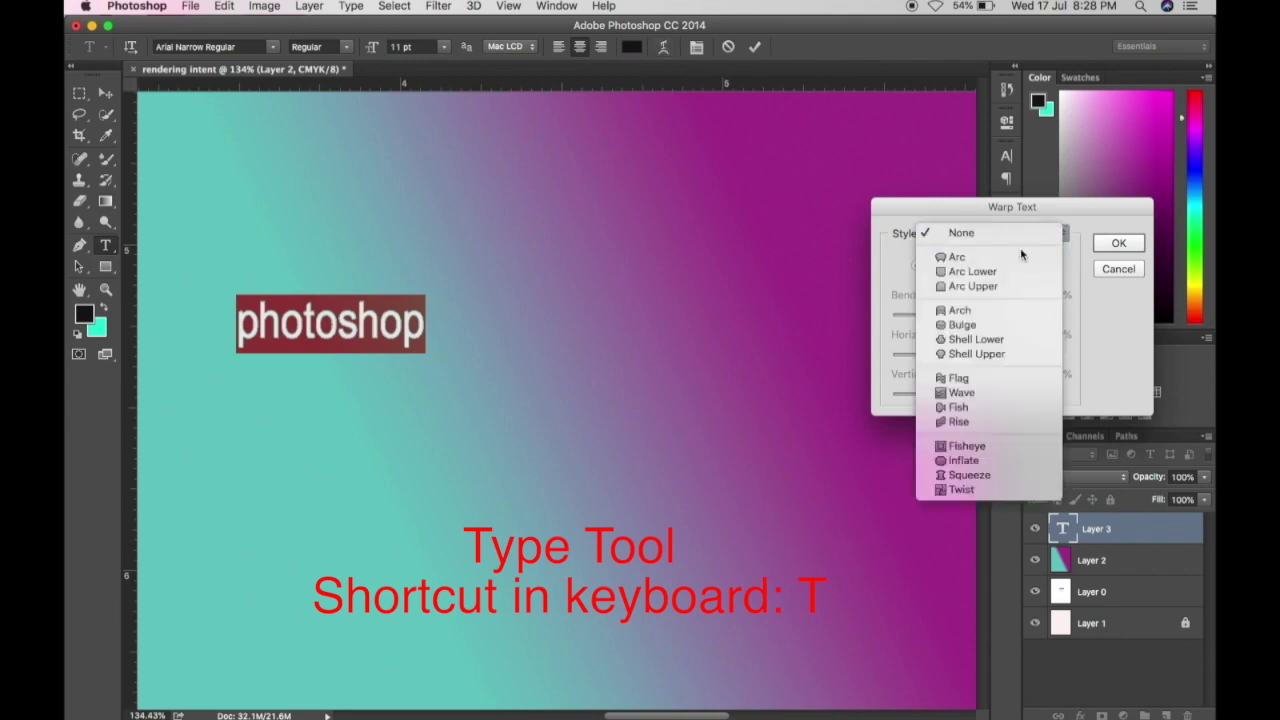
pyautogui.click(975, 256)
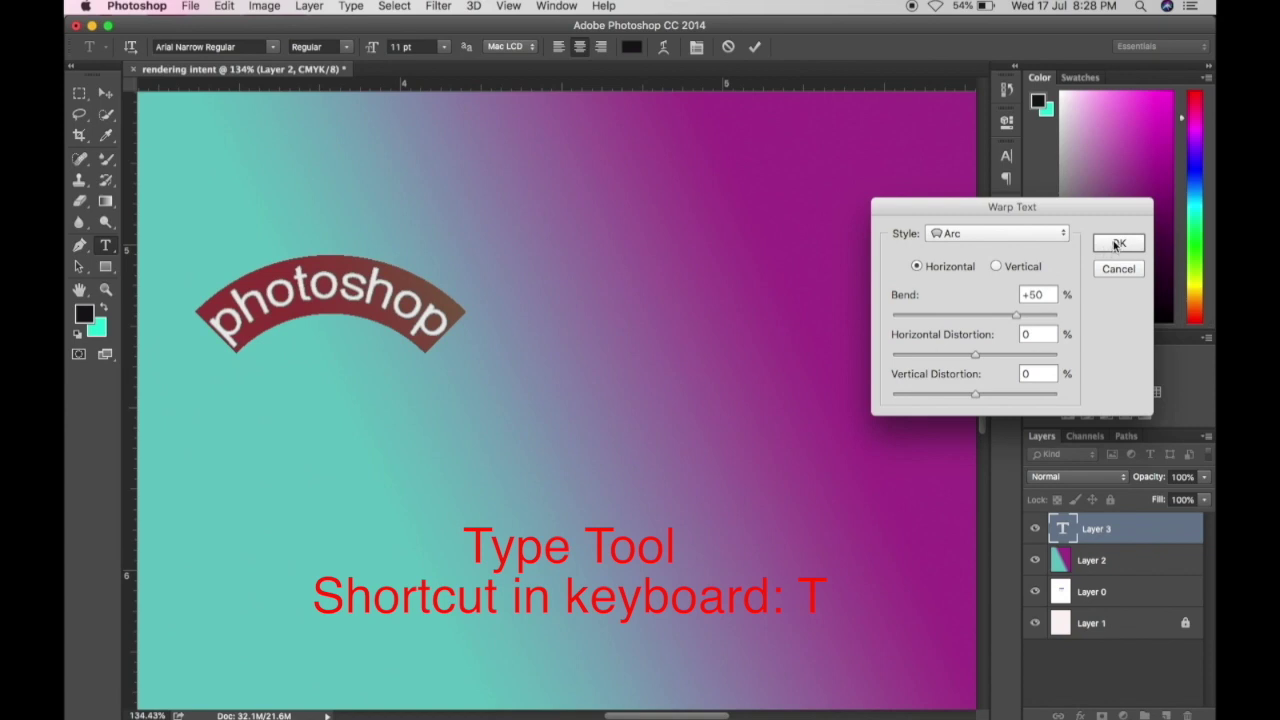
pyautogui.click(1117, 245)
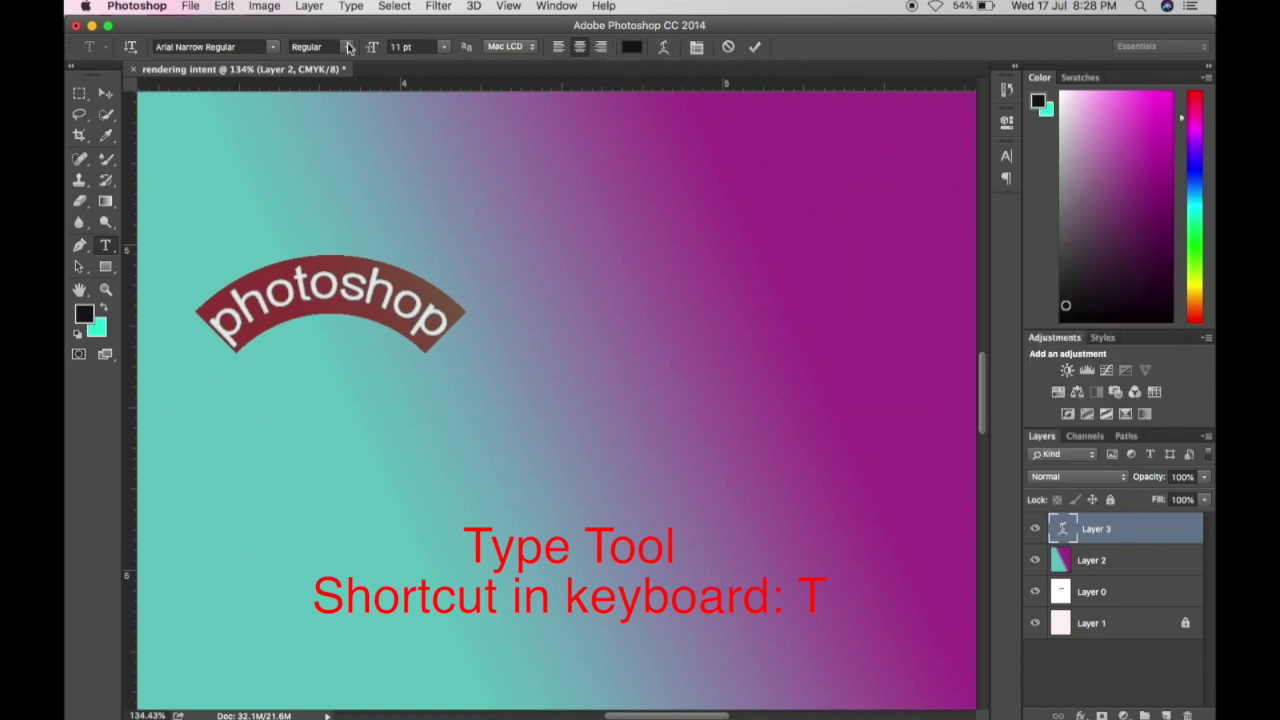
# Set the arched text's size to 18 pt, and move it right and slightly down on the canvas
pyautogui.click(444, 47)
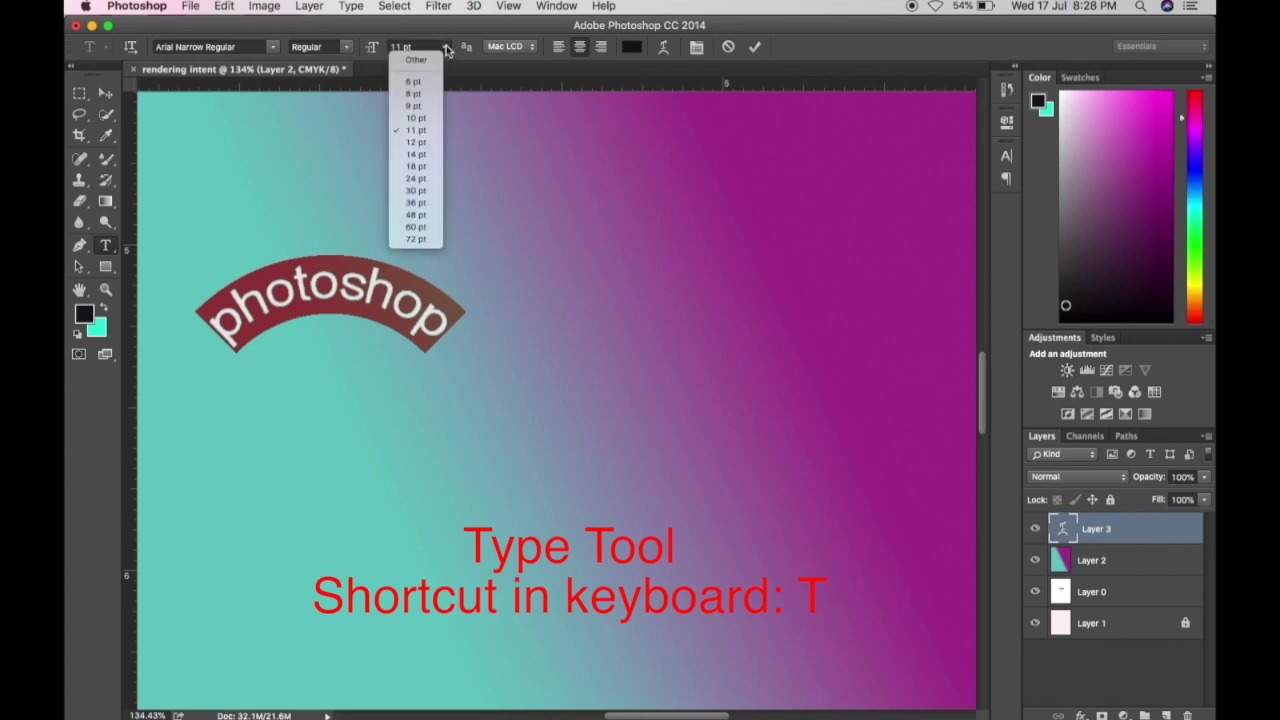
pyautogui.click(415, 166)
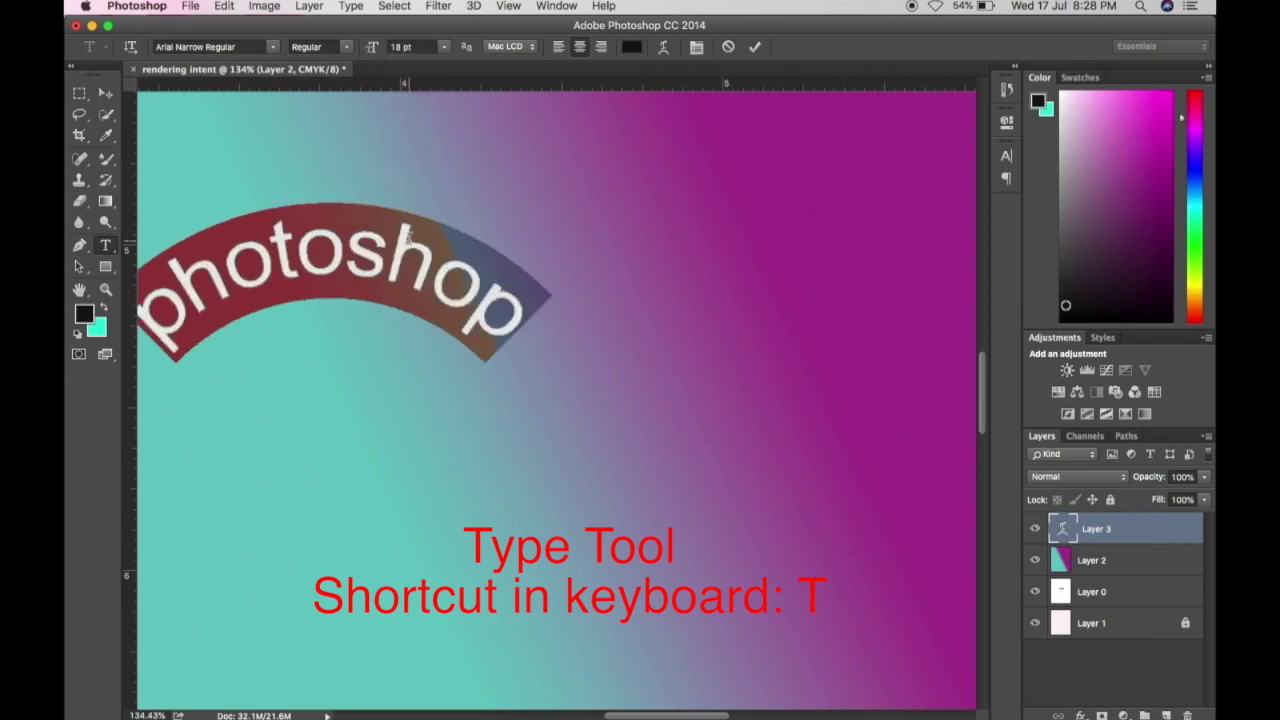
pyautogui.moveTo(449, 412); pyautogui.dragTo(648, 455)
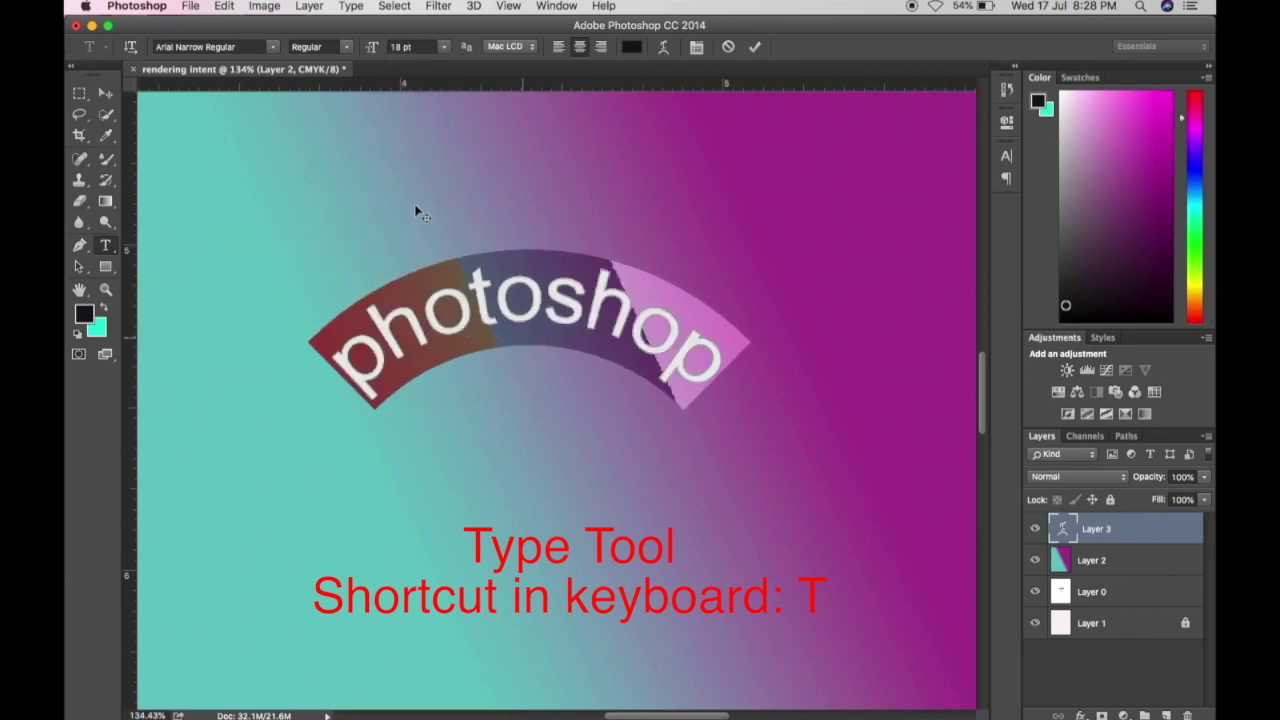
# Change the arched text's font to Arellia Regular, and commit the text edit
pyautogui.click(272, 47)
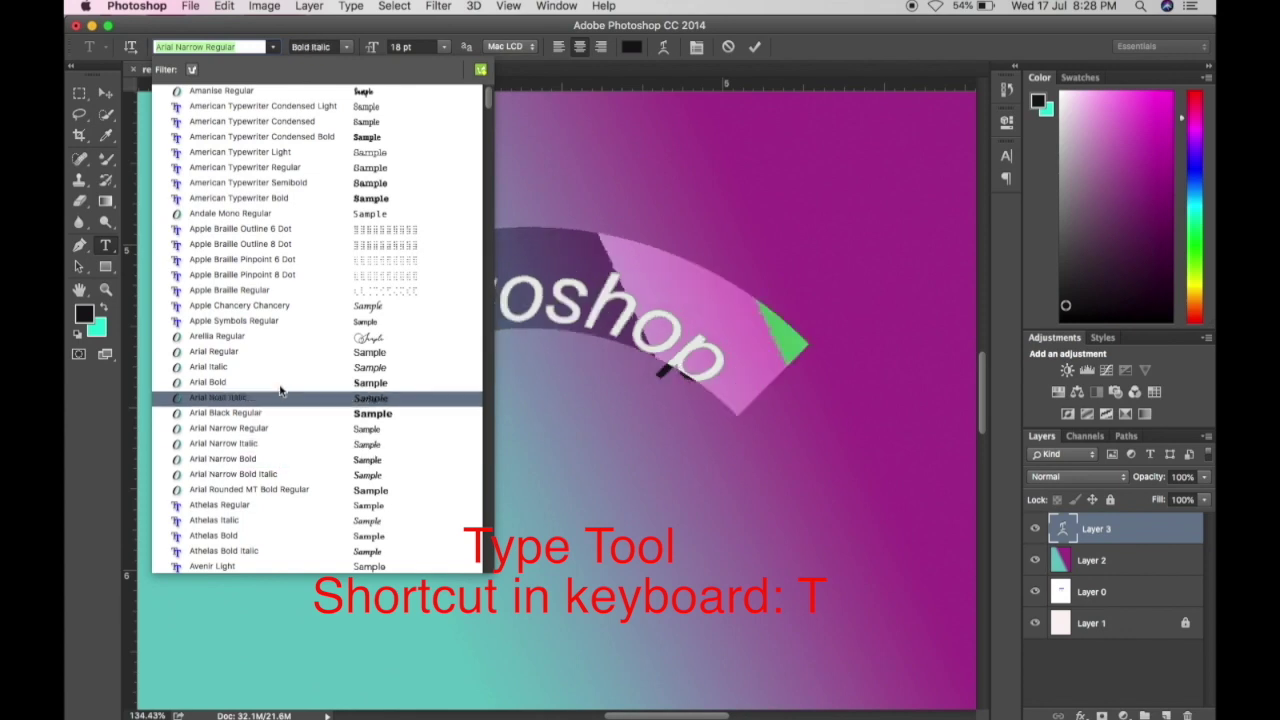
pyautogui.click(293, 337)
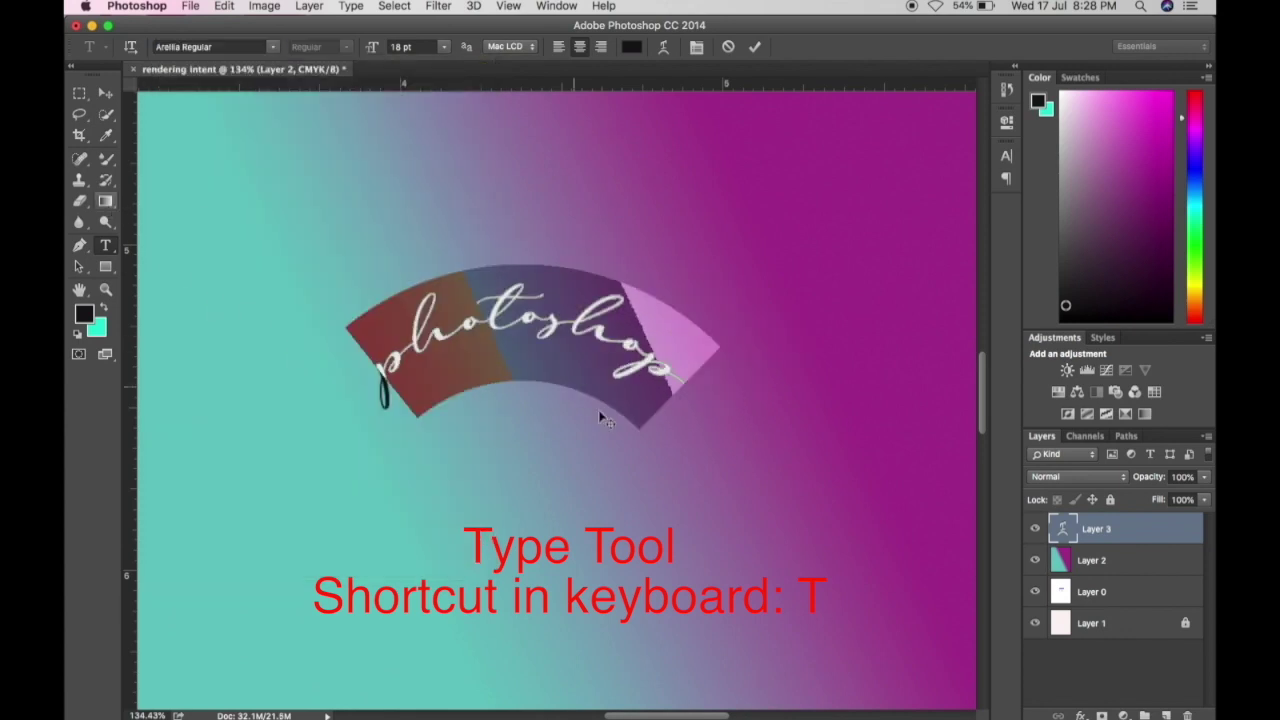
pyautogui.click(688, 362)
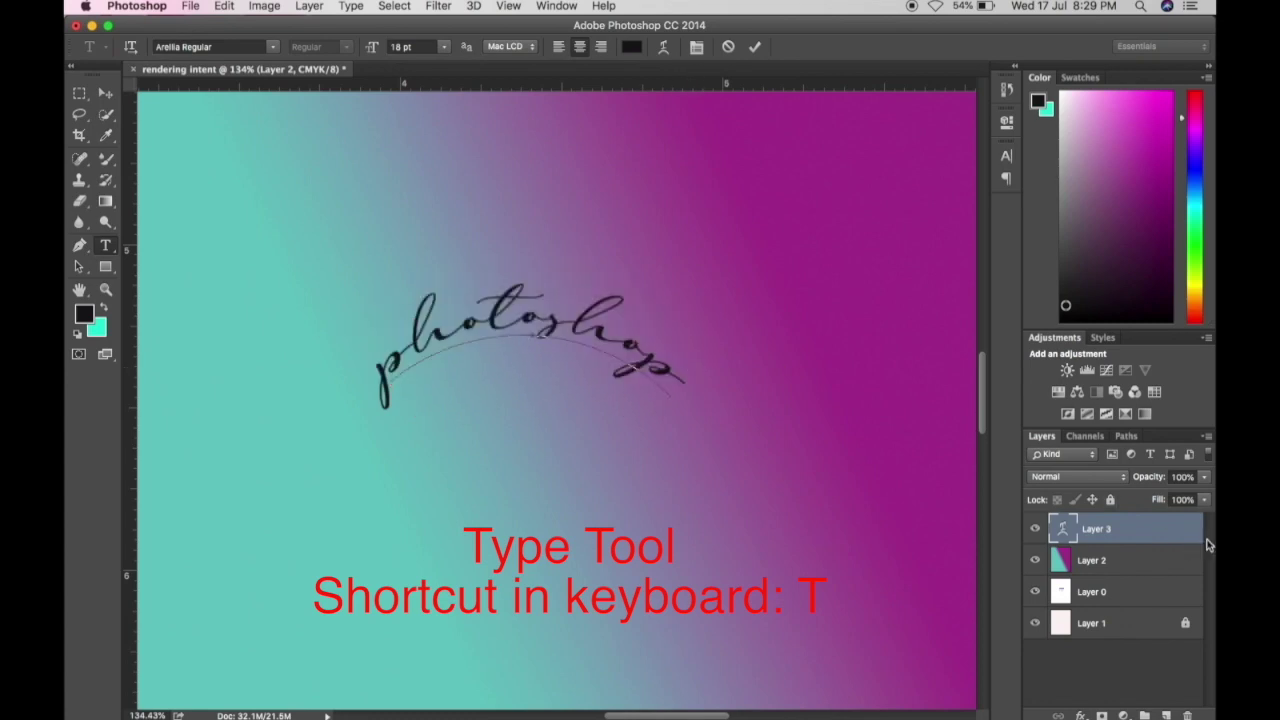
pyautogui.click(1159, 532)
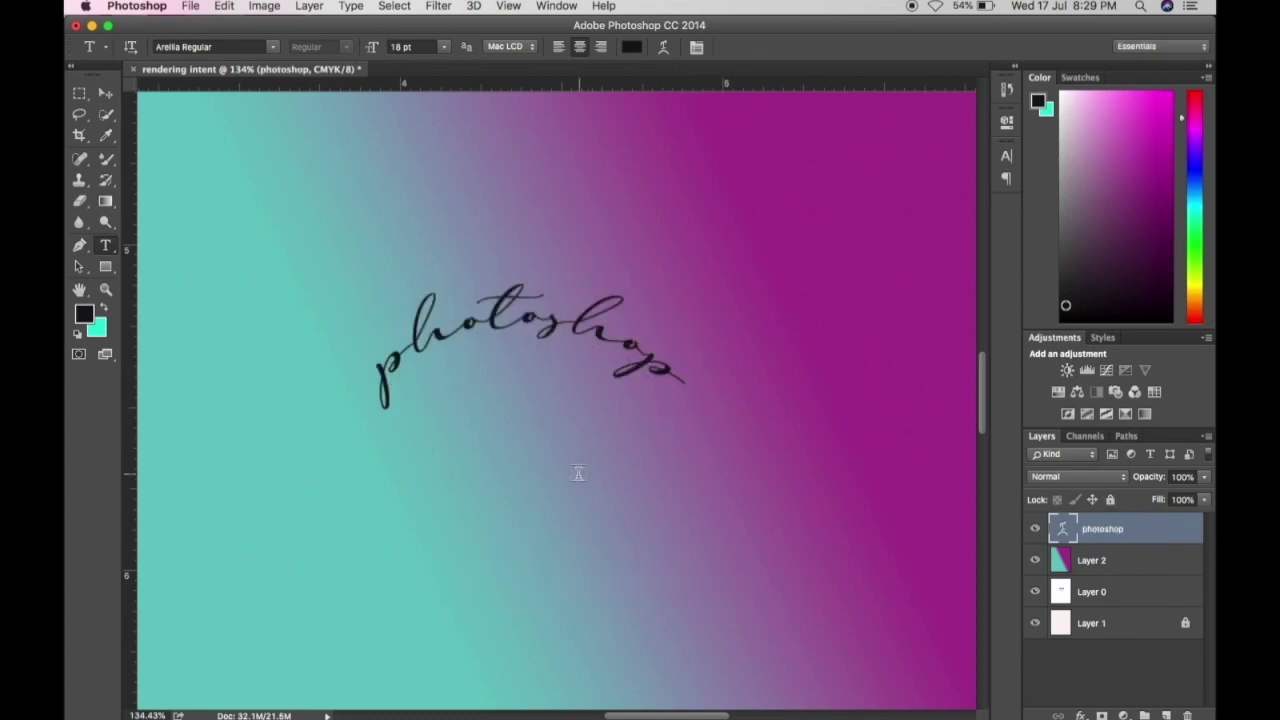
# Draw a rectangle shape of about 364 by 120 px above the text, try a cyan fill, and fill it with light red
pyautogui.click(113, 277)
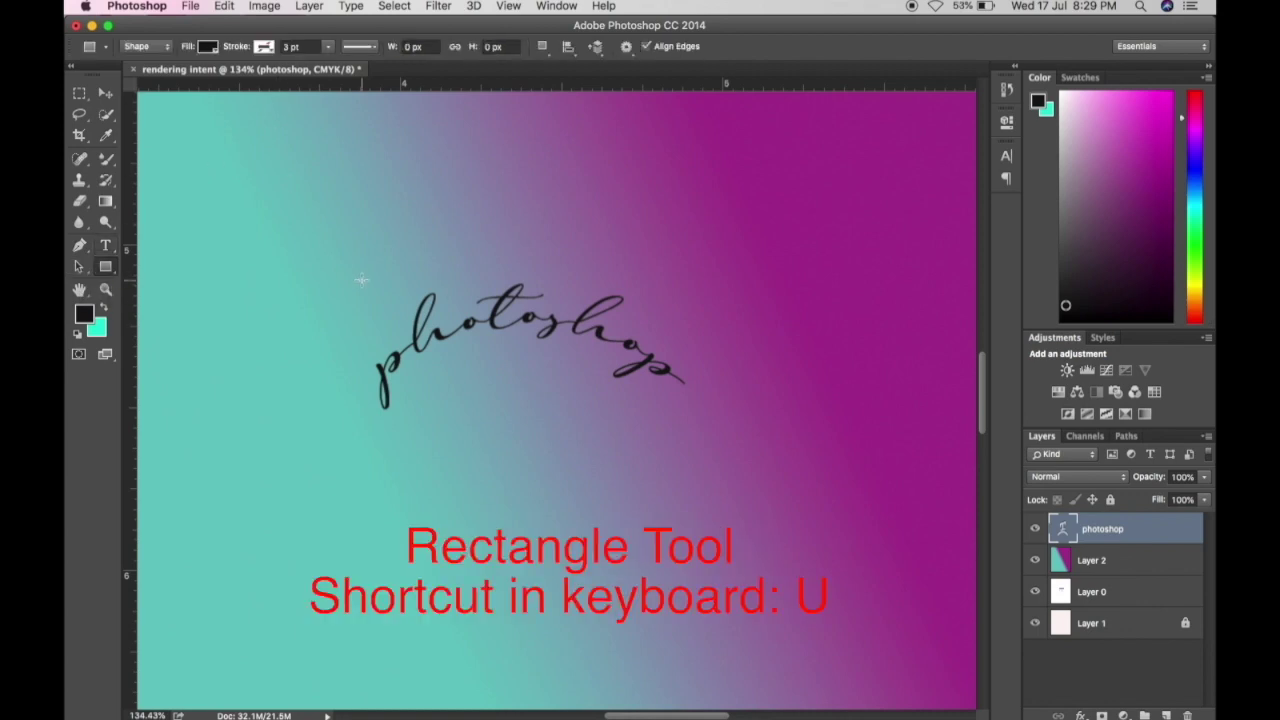
pyautogui.moveTo(368, 143); pyautogui.dragTo(758, 271)
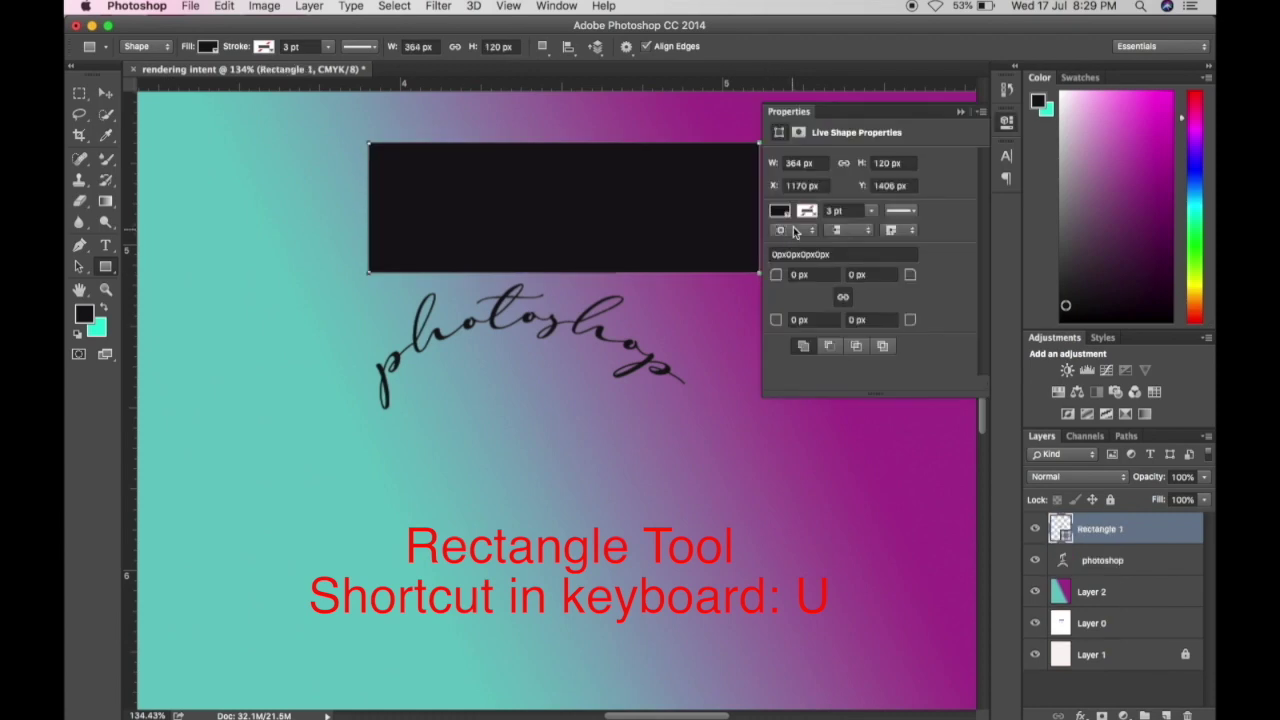
pyautogui.click(780, 213)
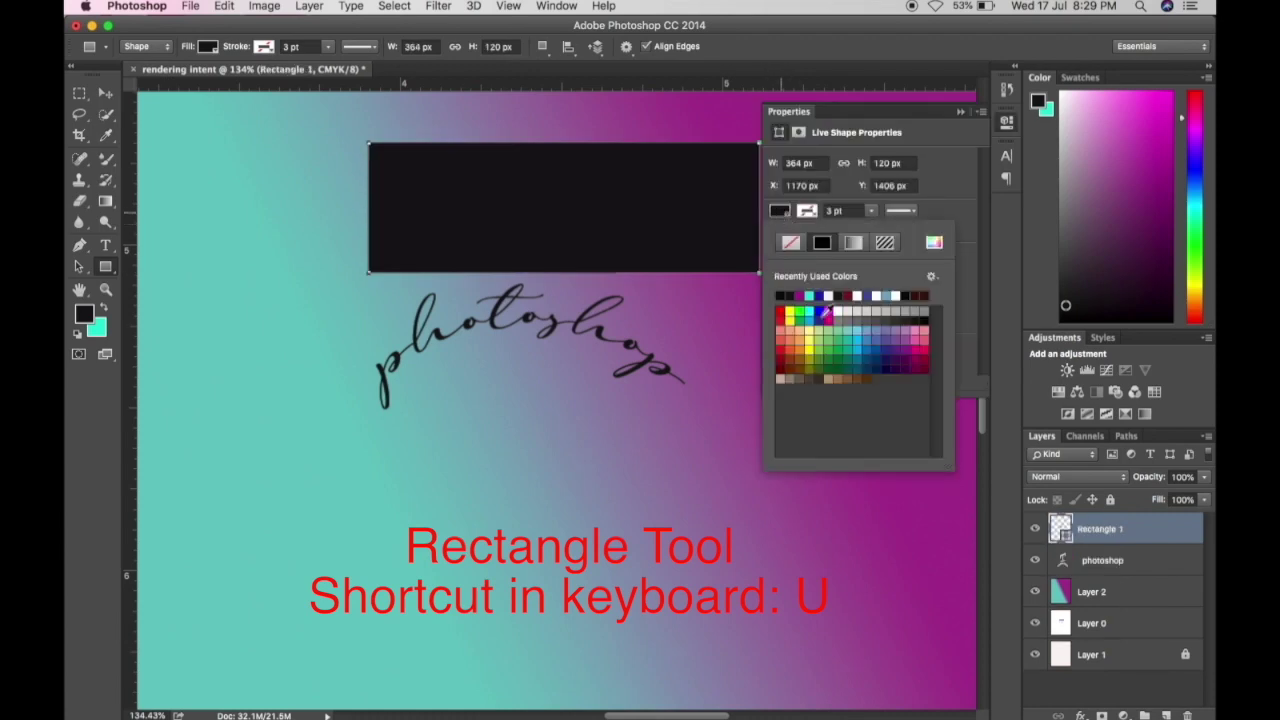
pyautogui.click(858, 347)
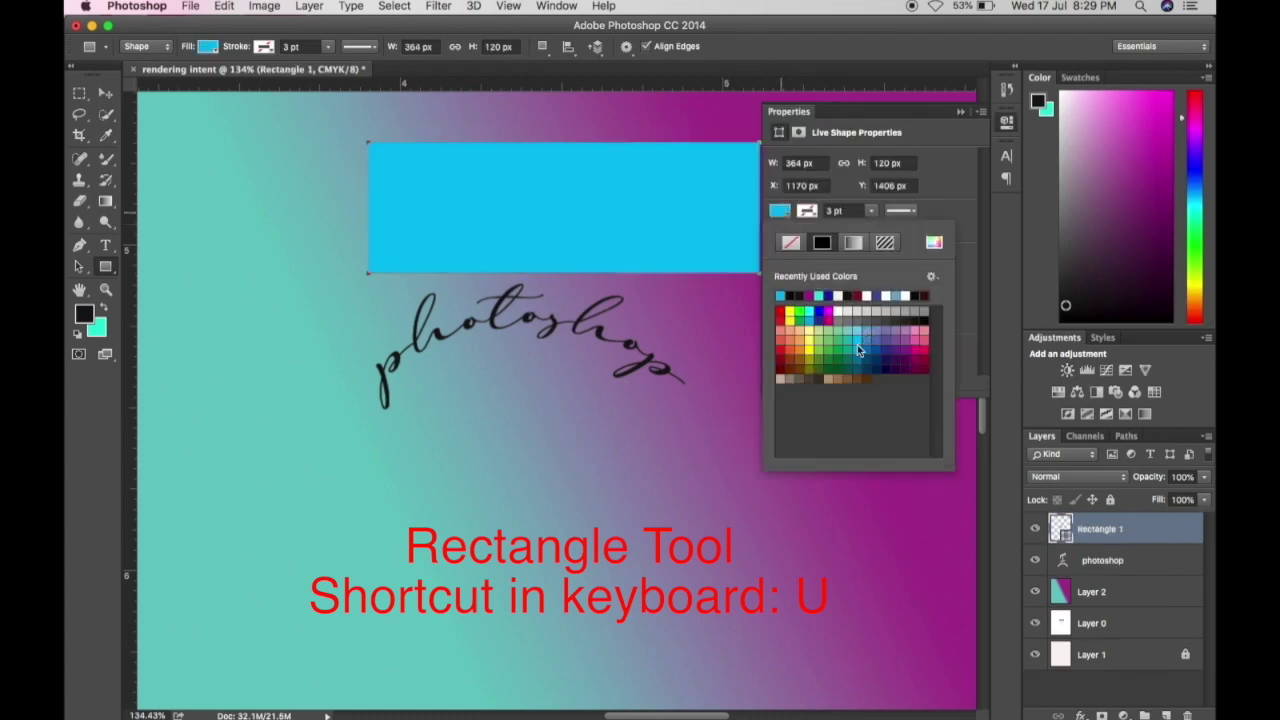
pyautogui.click(781, 347)
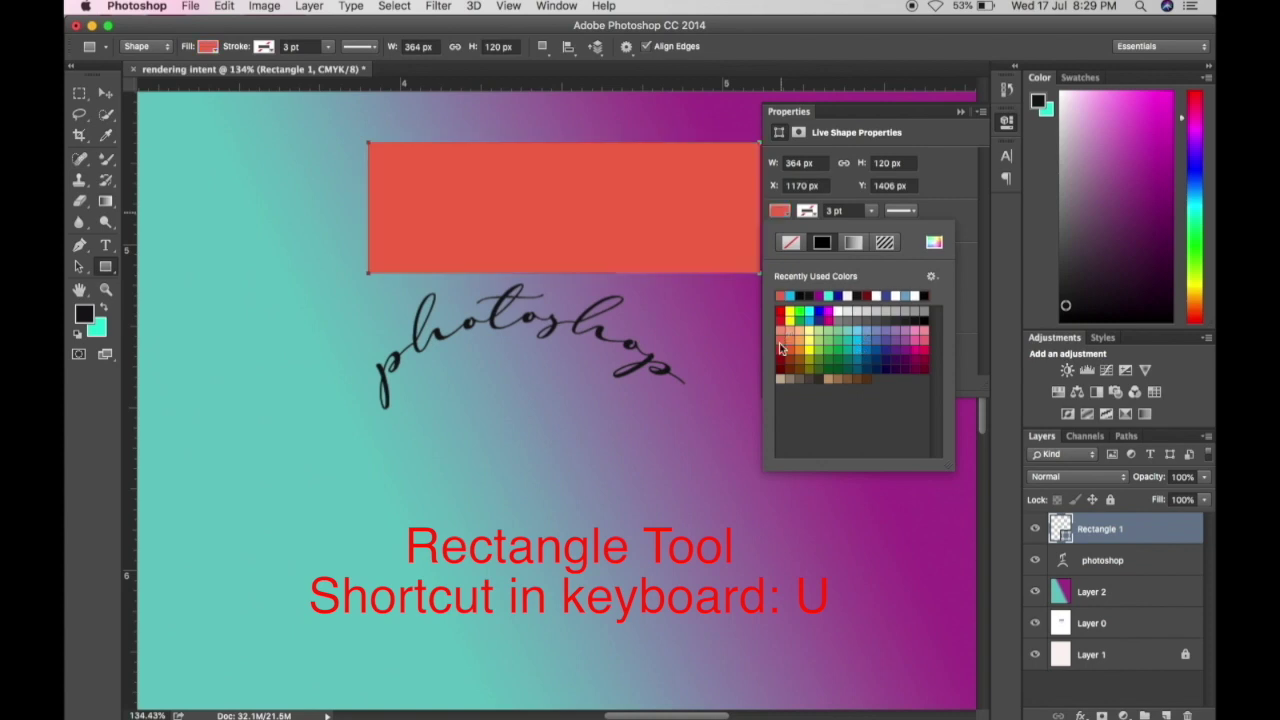
# Fill the large rectangle with green, and draw a rectangle of about 50 by 45 px inside its lower-right corner
pyautogui.click(843, 341)
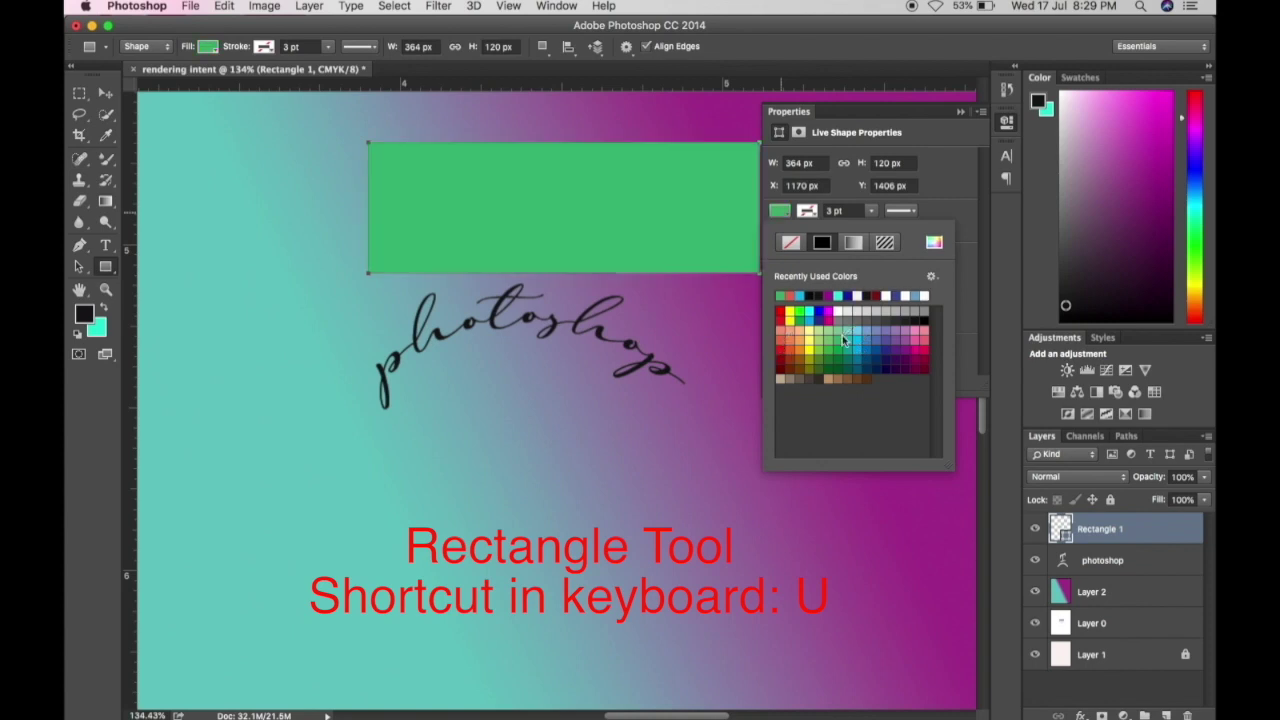
pyautogui.click(1007, 122)
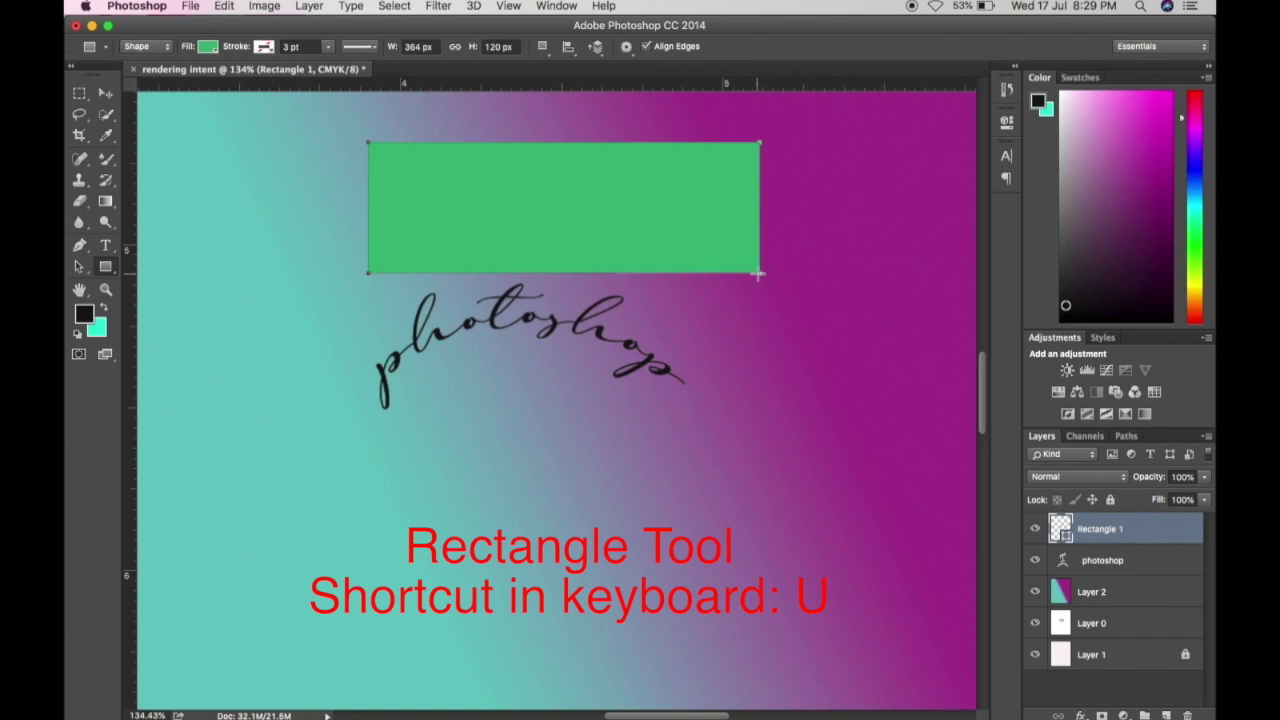
pyautogui.moveTo(757, 269); pyautogui.dragTo(705, 226)
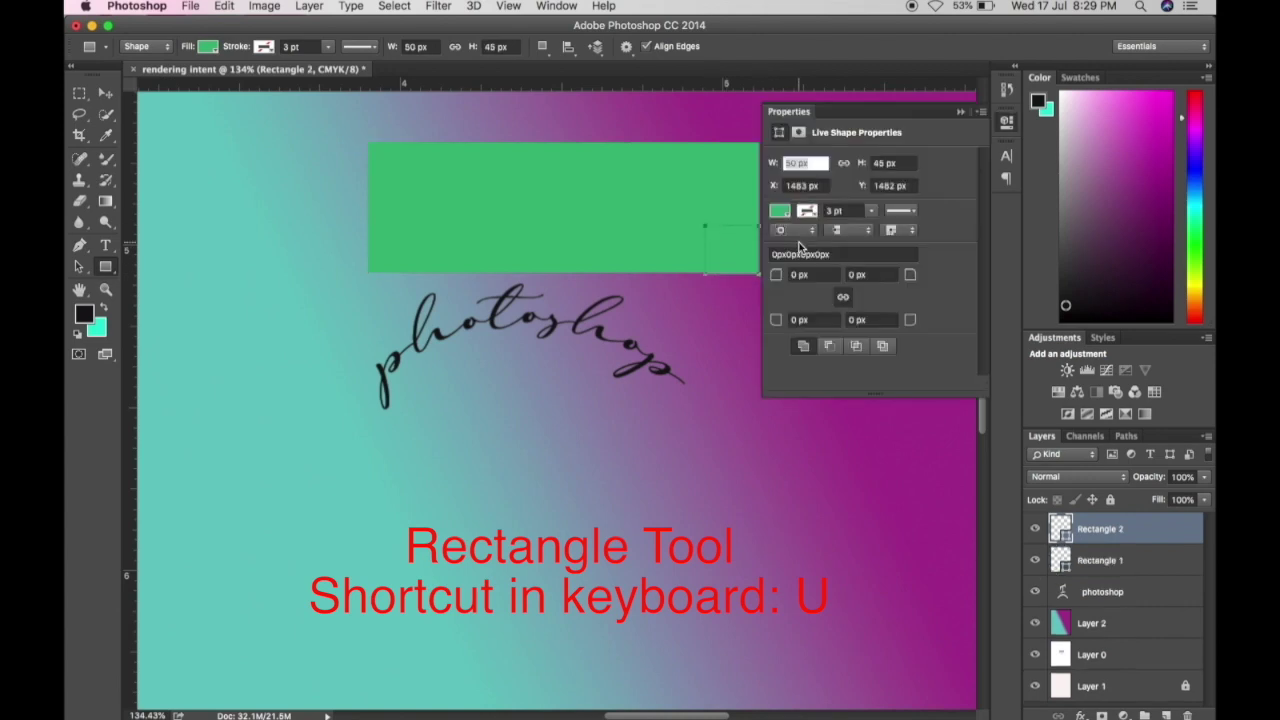
pyautogui.click(1010, 122)
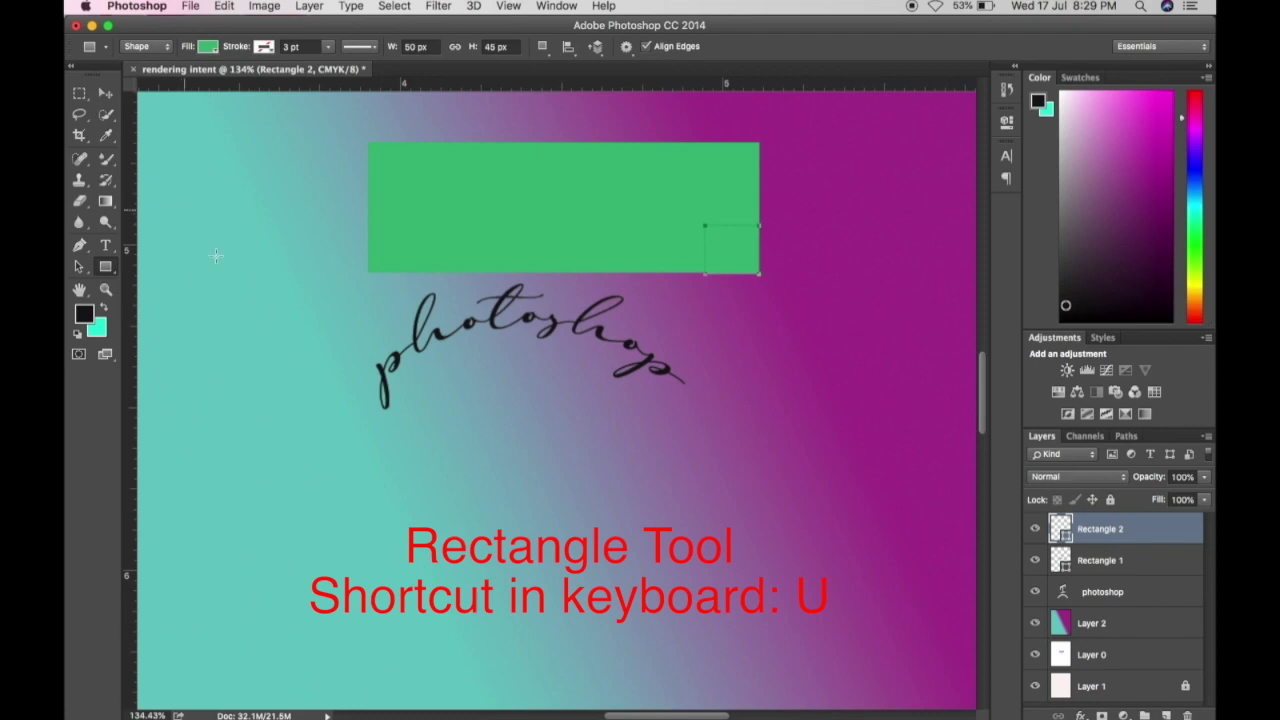
# Draw a rectangle of about 58 by 93 px left of the text and a 10 px radius rounded rectangle of about 142 by 100 px below it
pyautogui.moveTo(250, 301); pyautogui.dragTo(312, 404)
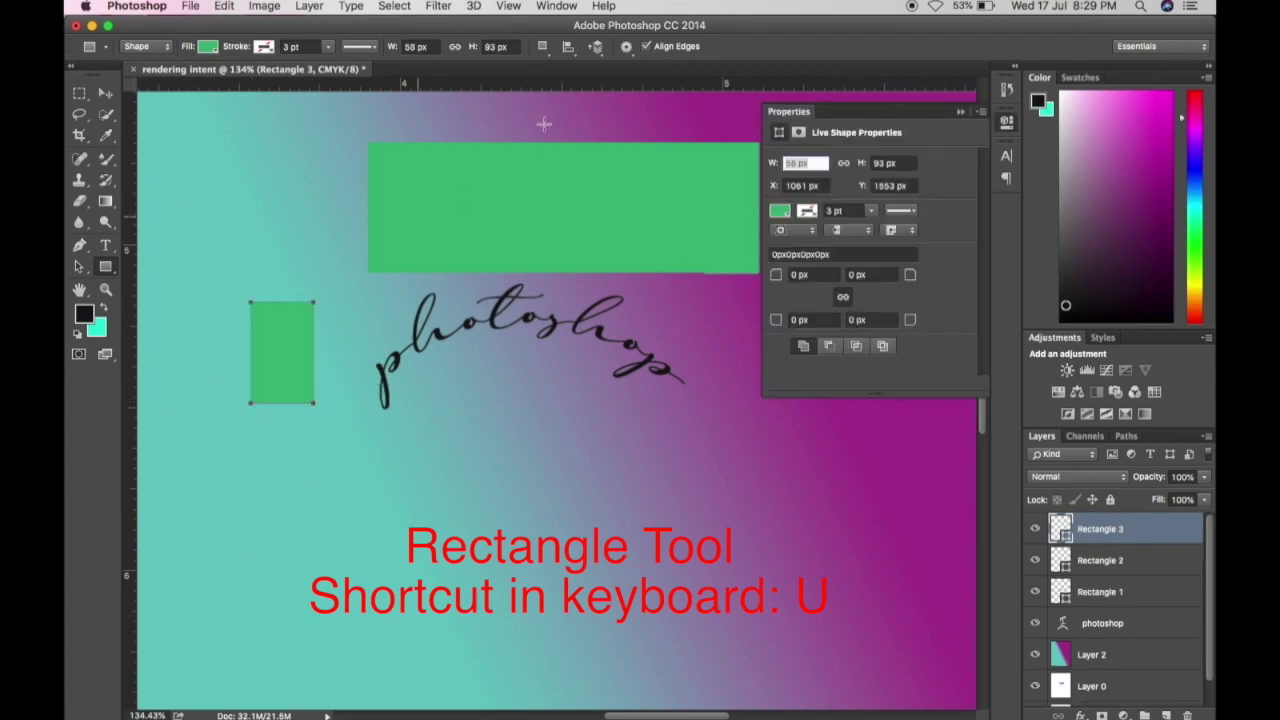
pyautogui.click(1007, 124)
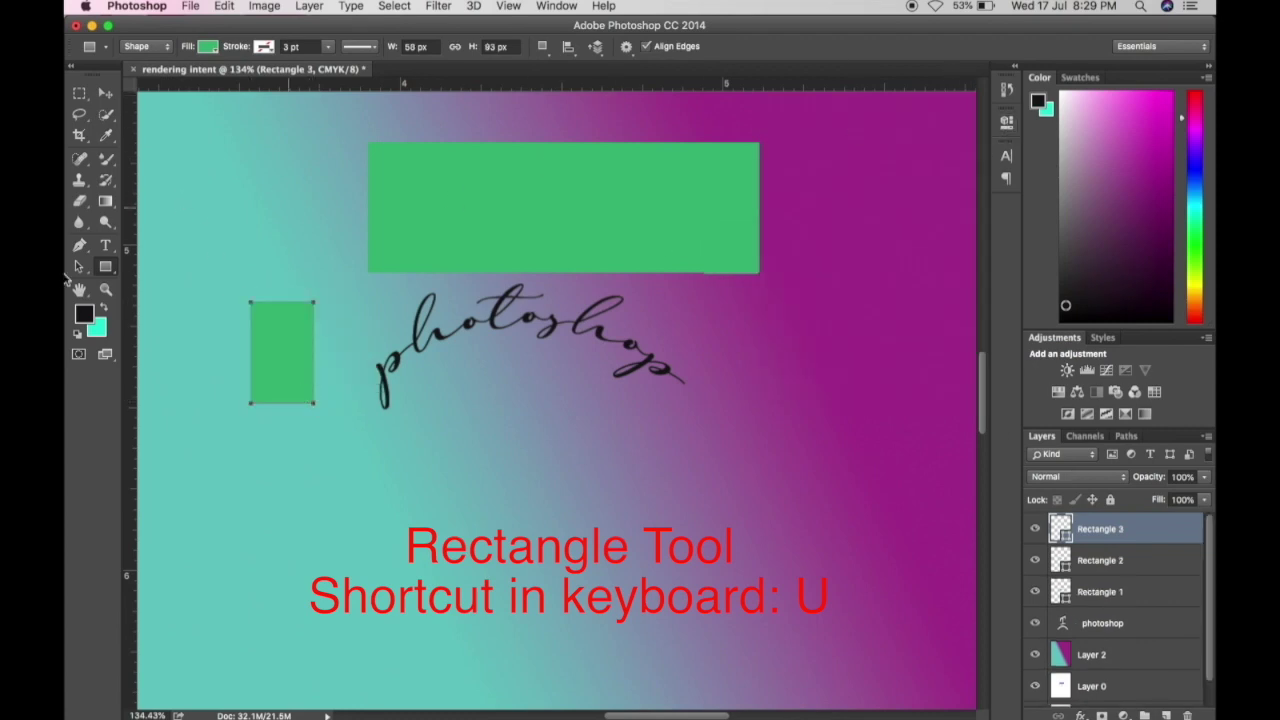
pyautogui.click(106, 268)
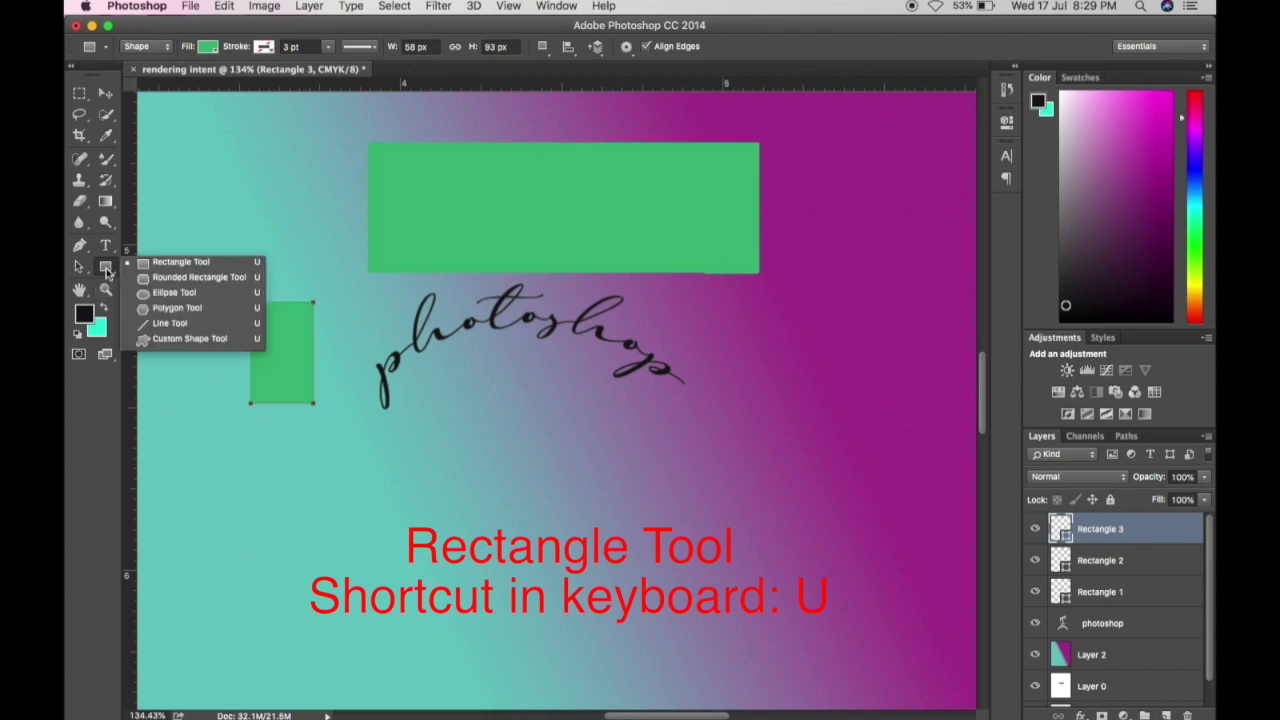
pyautogui.click(197, 278)
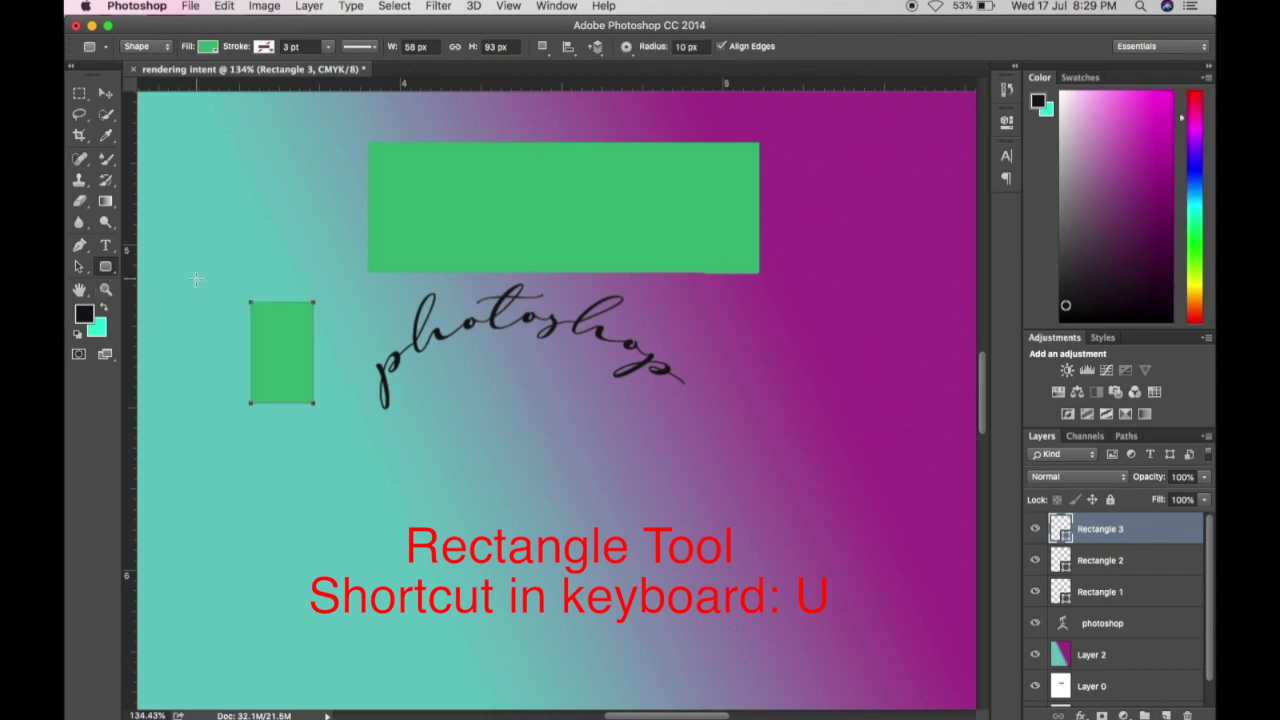
pyautogui.moveTo(473, 397); pyautogui.dragTo(626, 503)
# Draw an ellipse shape of about 141 by 55 px beside the rounded rectangle, below the small upright rectangle
pyautogui.click(106, 268)
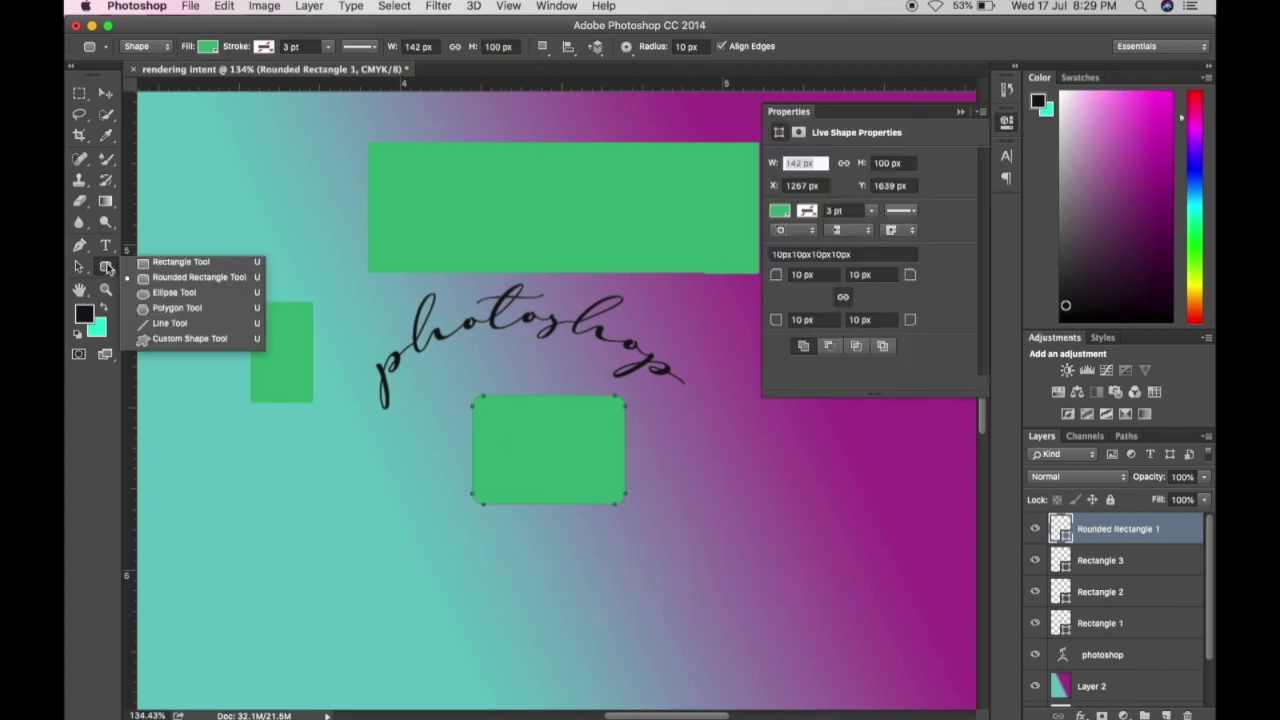
pyautogui.click(160, 294)
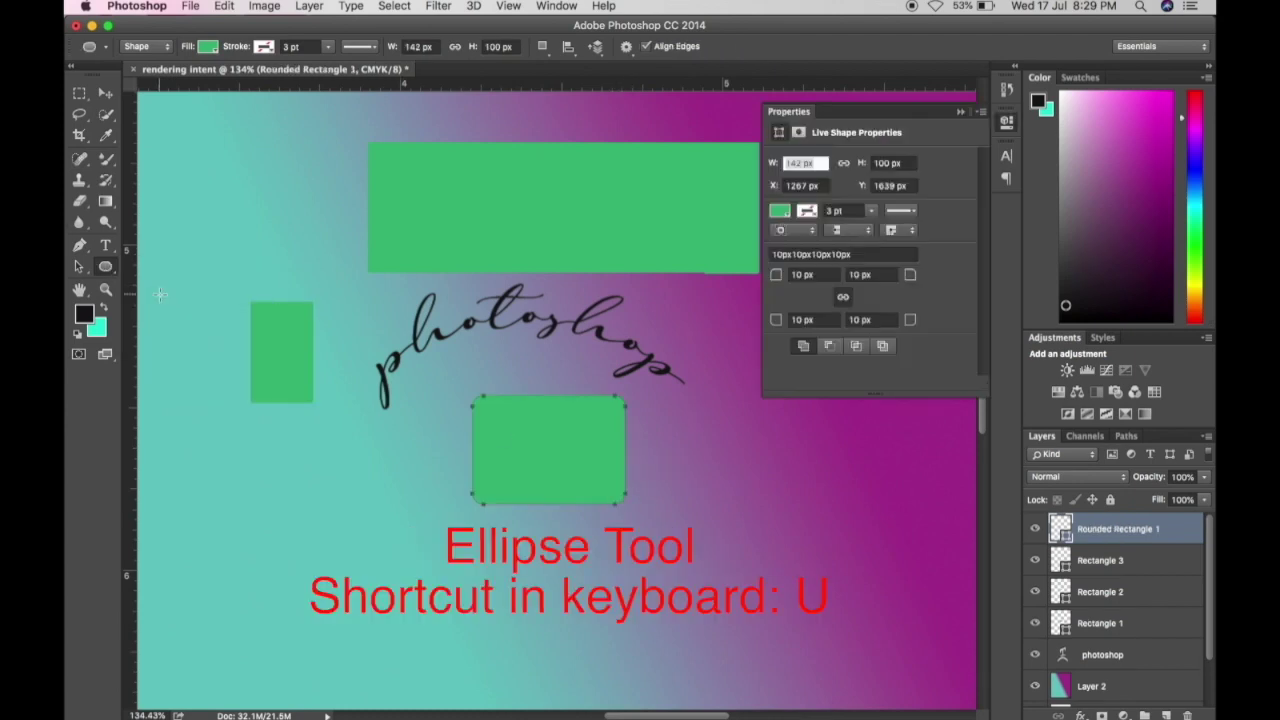
pyautogui.moveTo(304, 460); pyautogui.dragTo(457, 520)
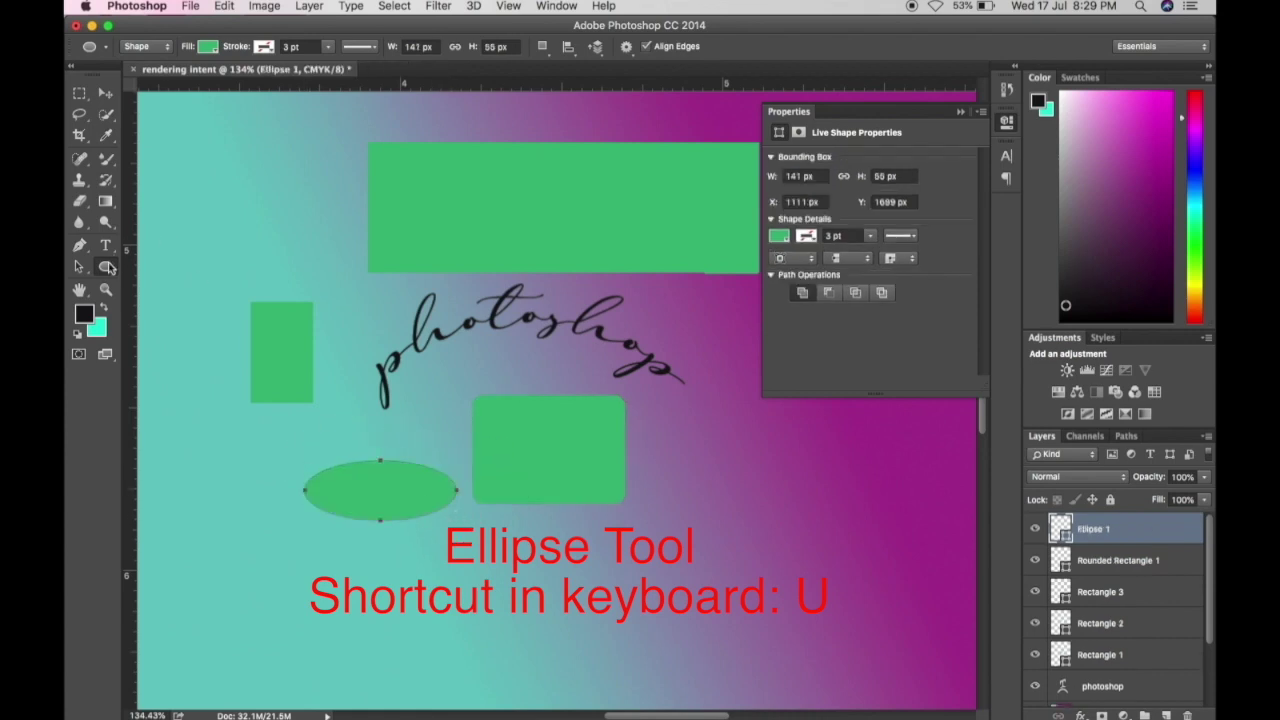
# Draw a five-sided polygon of about 77 by 79 px to the left of the large rectangle
pyautogui.click(107, 267)
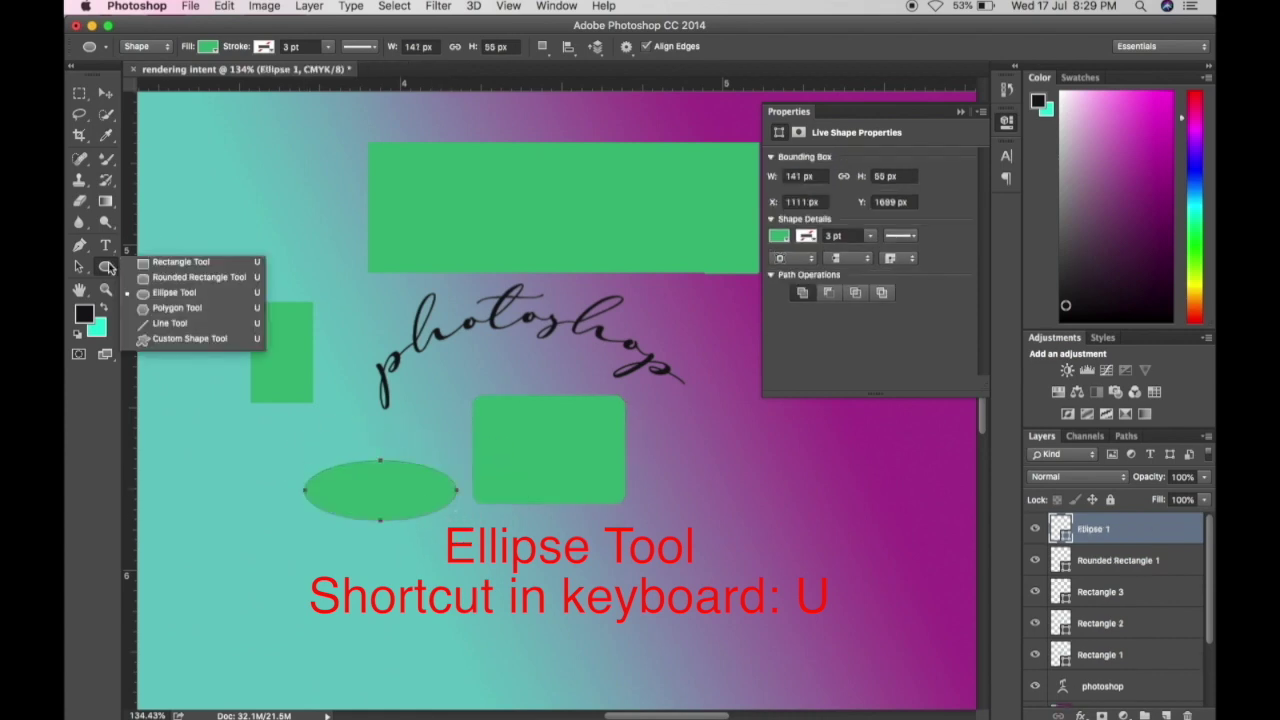
pyautogui.click(165, 313)
pyautogui.moveTo(217, 157); pyautogui.dragTo(231, 201)
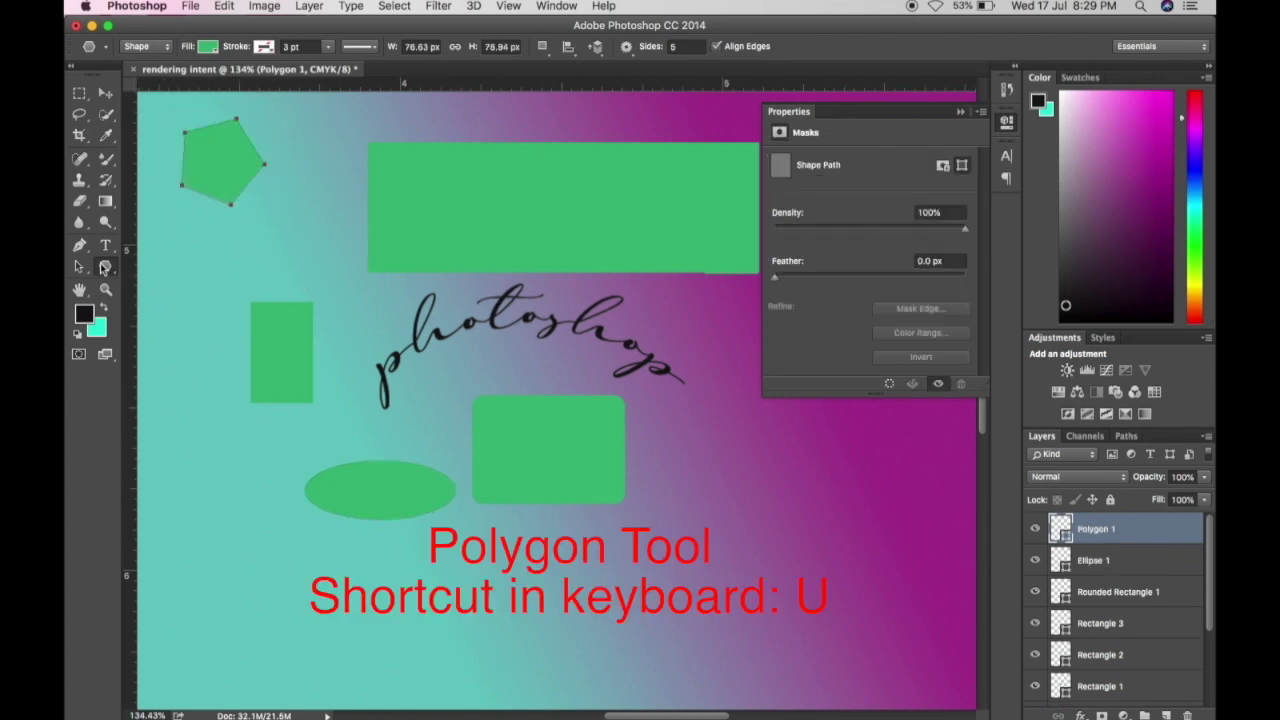
# Draw a thick right-pointing arrow custom shape of about 149 by 91 px to the right of the rounded rectangle
pyautogui.click(104, 267)
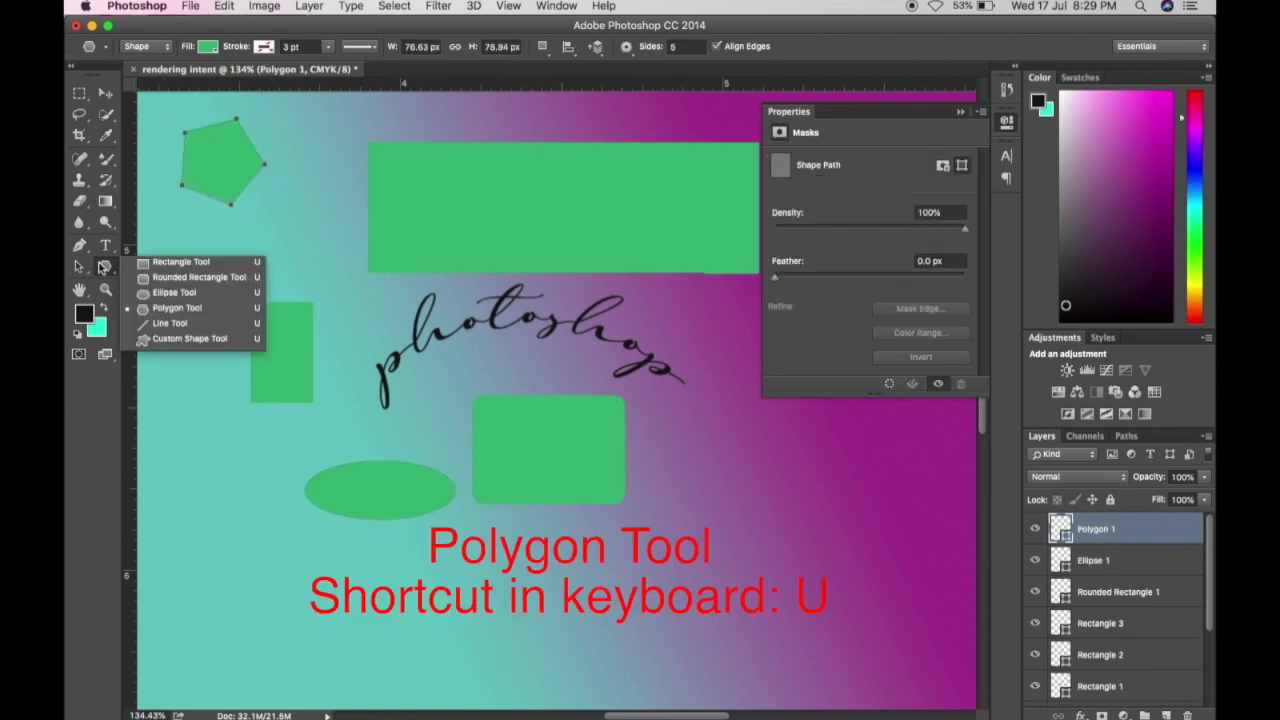
pyautogui.click(190, 339)
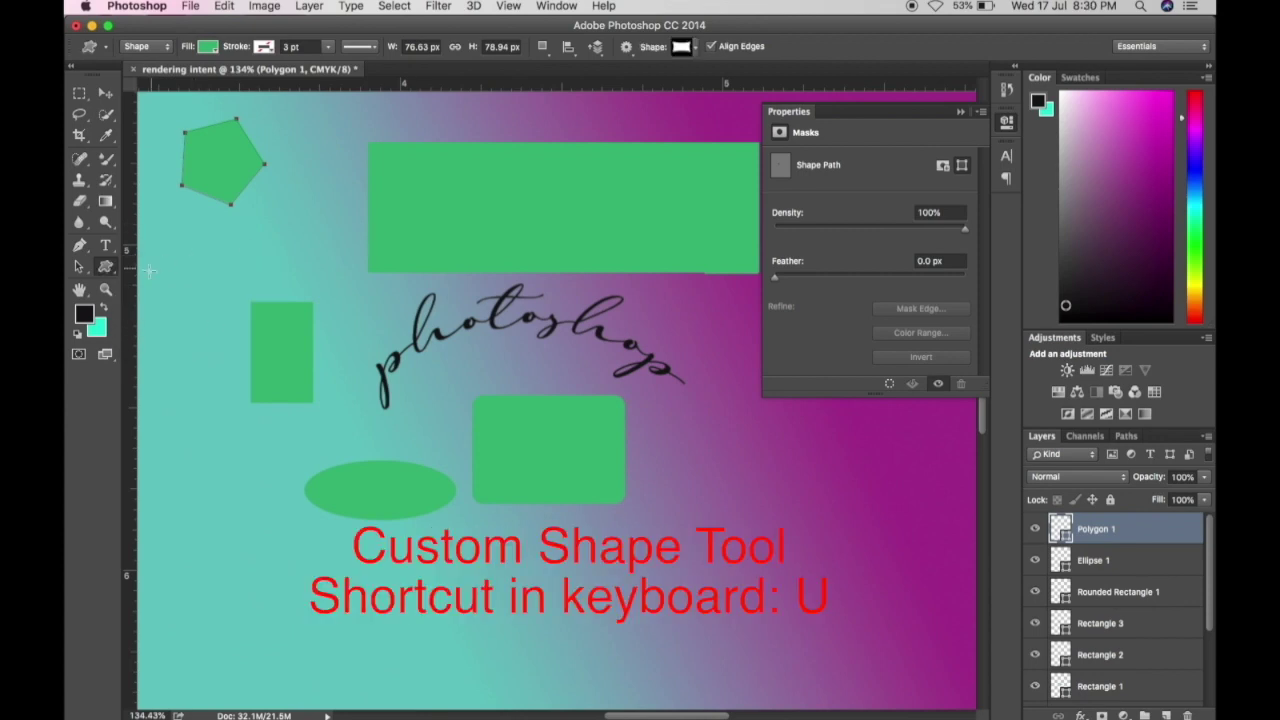
pyautogui.click(695, 47)
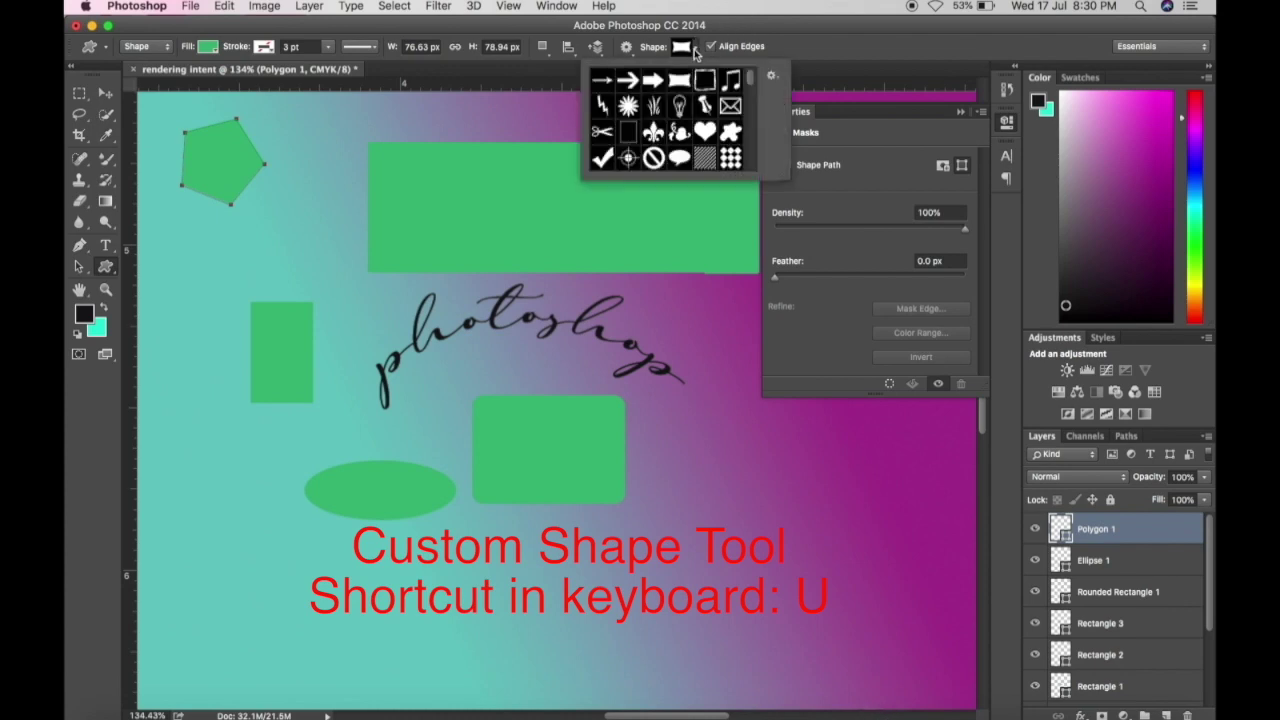
pyautogui.click(654, 80)
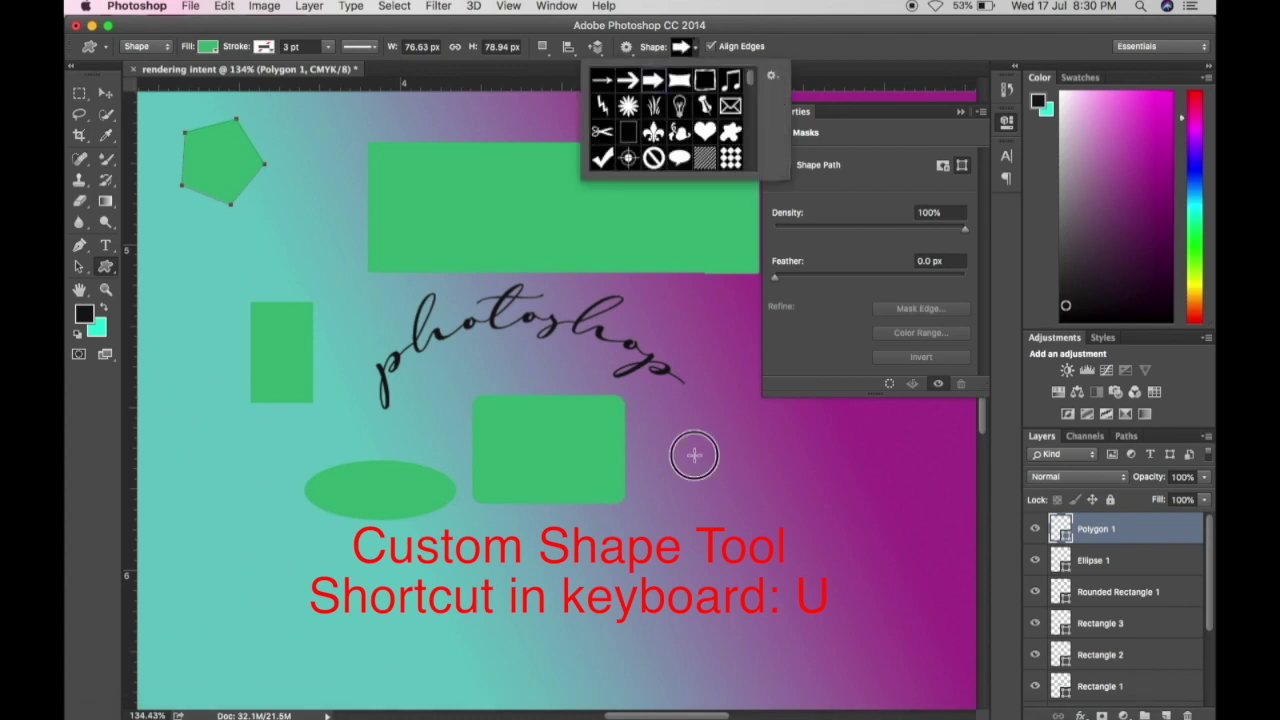
pyautogui.moveTo(694, 454); pyautogui.dragTo(853, 548)
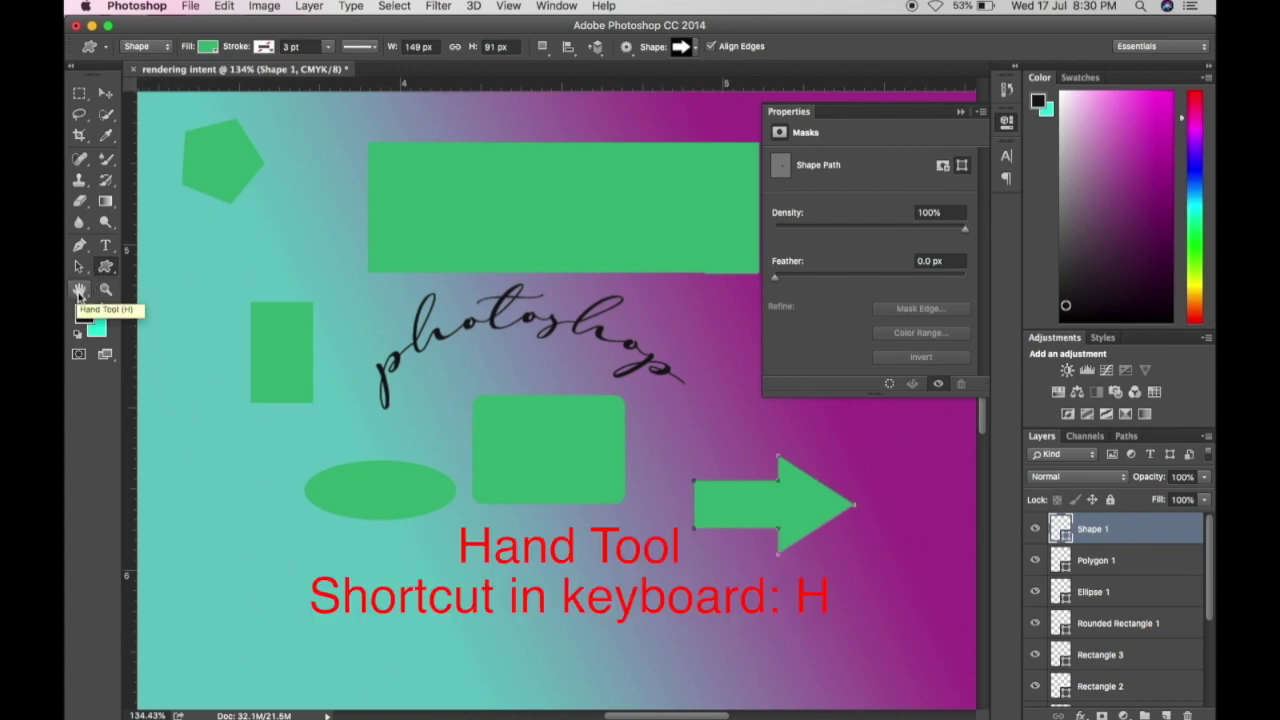
# Pan the canvas down and back up with the Hand tool
pyautogui.click(79, 290)
pyautogui.moveTo(360, 284); pyautogui.dragTo(357, 366)
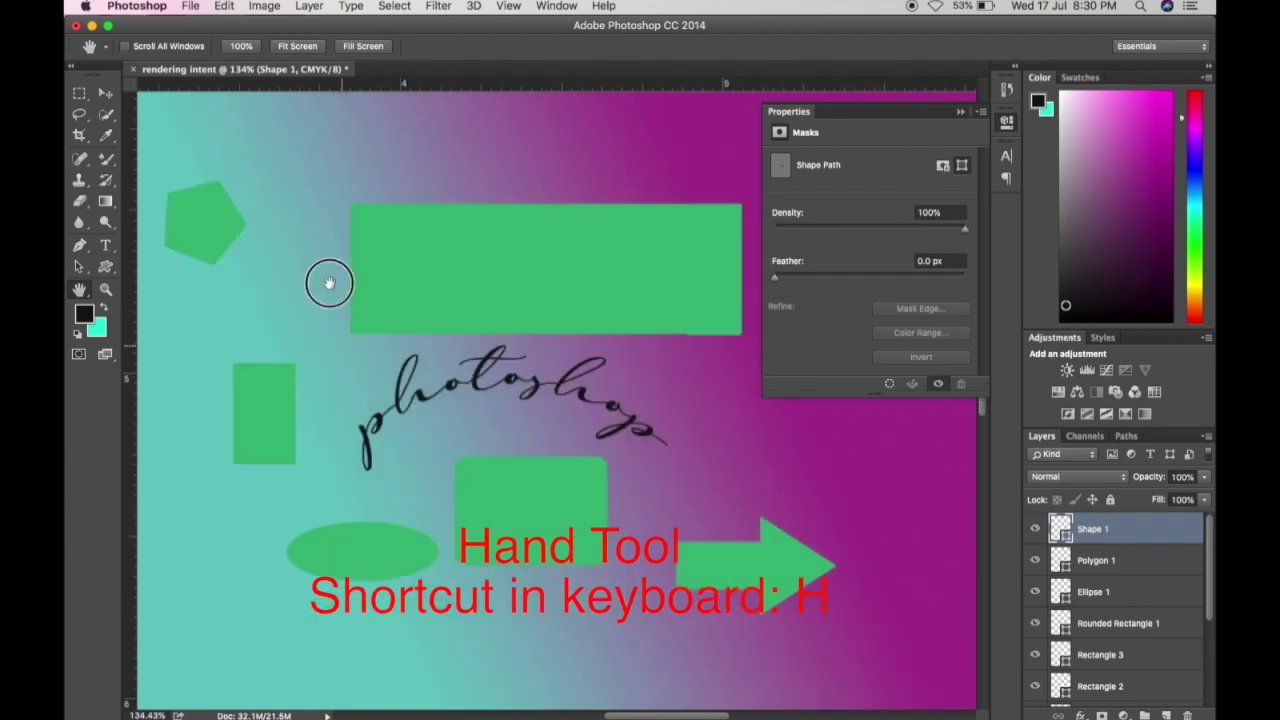
pyautogui.moveTo(329, 284); pyautogui.dragTo(329, 240)
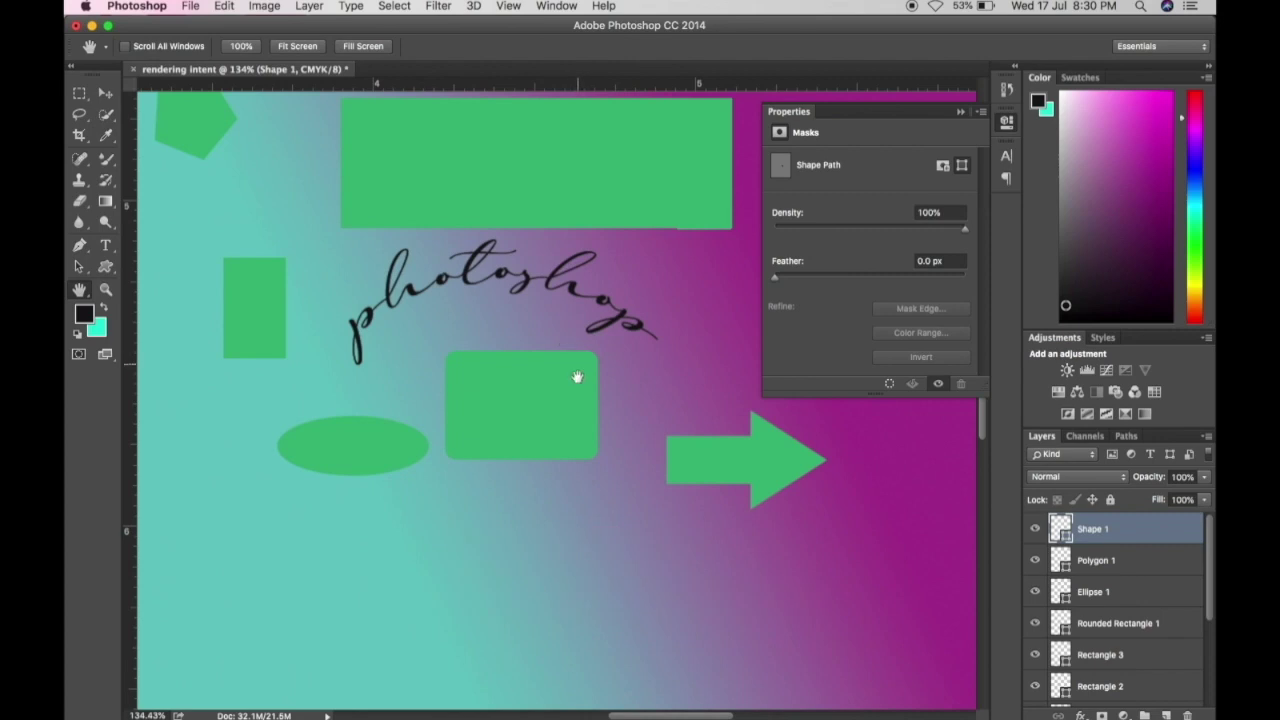
# Magnify the arched text to 300% with the Zoom tool, and zoom back out to 66.7% to show all the shapes
pyautogui.click(106, 292)
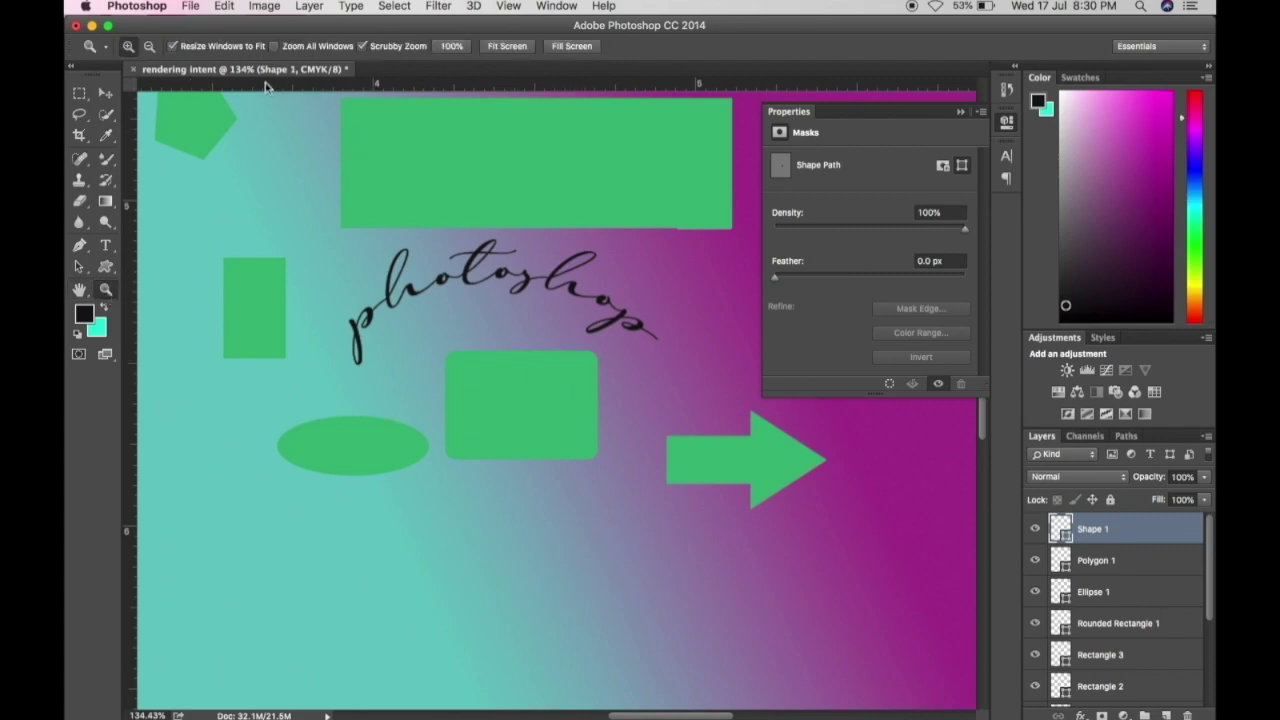
pyautogui.click(408, 288)
pyautogui.click(408, 288)
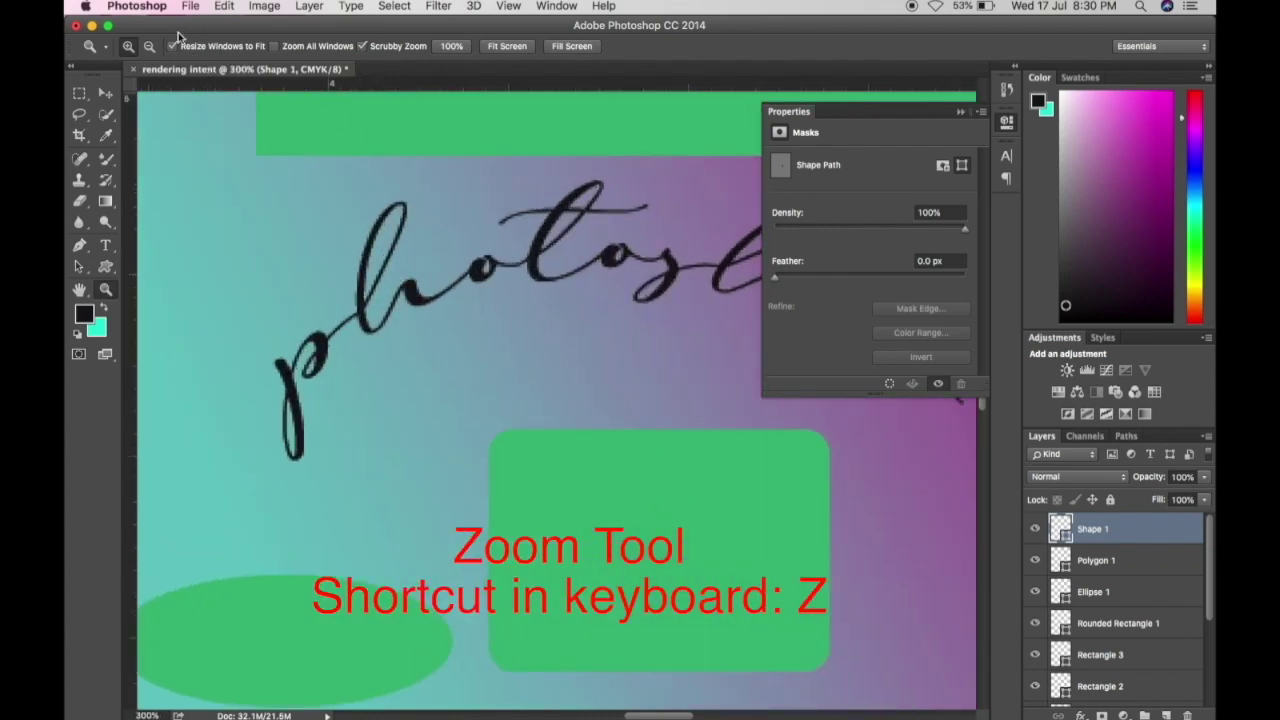
pyautogui.click(149, 48)
pyautogui.keyDown('alt'); pyautogui.click(585, 421); pyautogui.keyUp('alt')
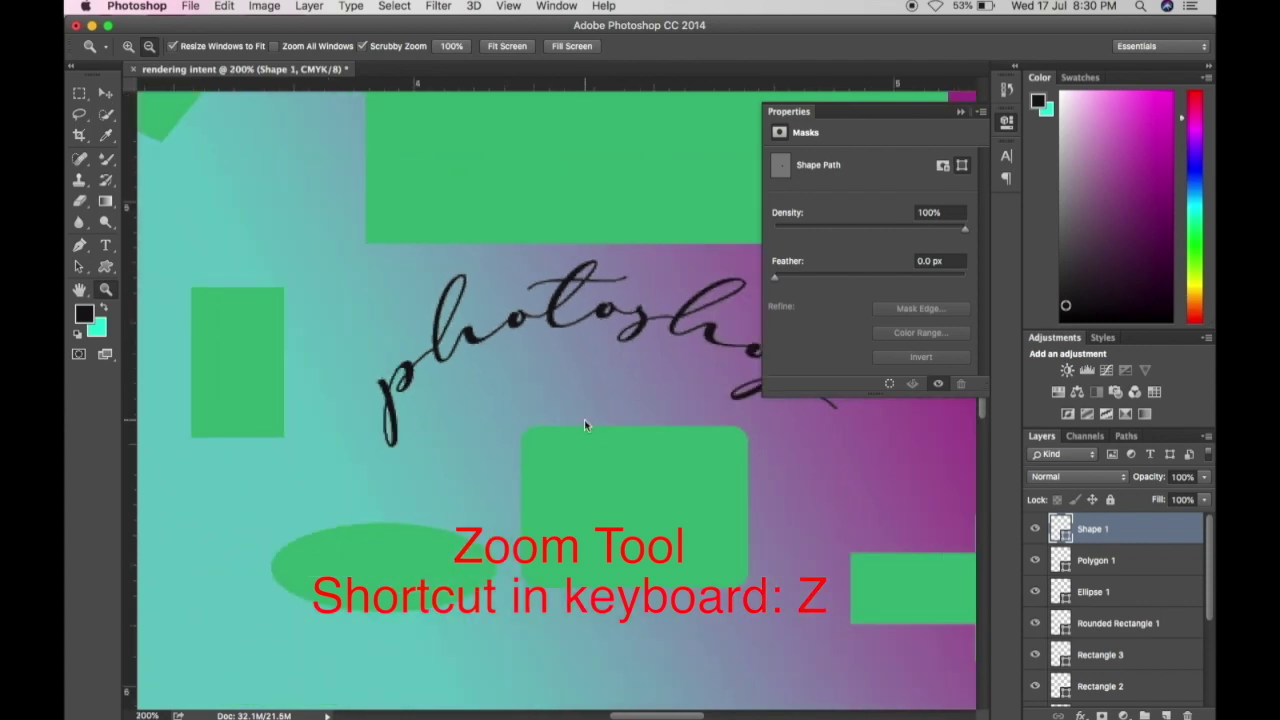
pyautogui.keyDown('alt'); pyautogui.click(585, 421); pyautogui.keyUp('alt')
pyautogui.keyDown('alt'); pyautogui.click(585, 421); pyautogui.keyUp('alt')
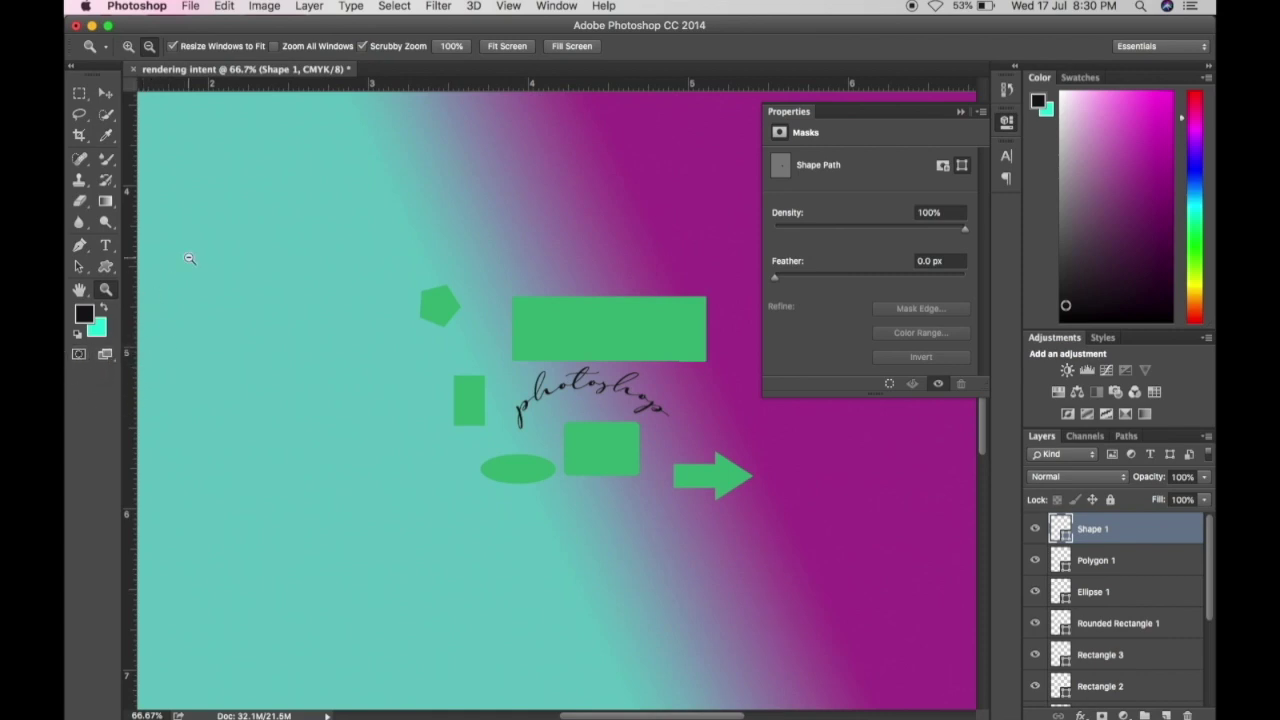
# Hide the shape properties, zoom in on the text to about 126%, and zoom out to about 59.7%
pyautogui.click(1006, 121)
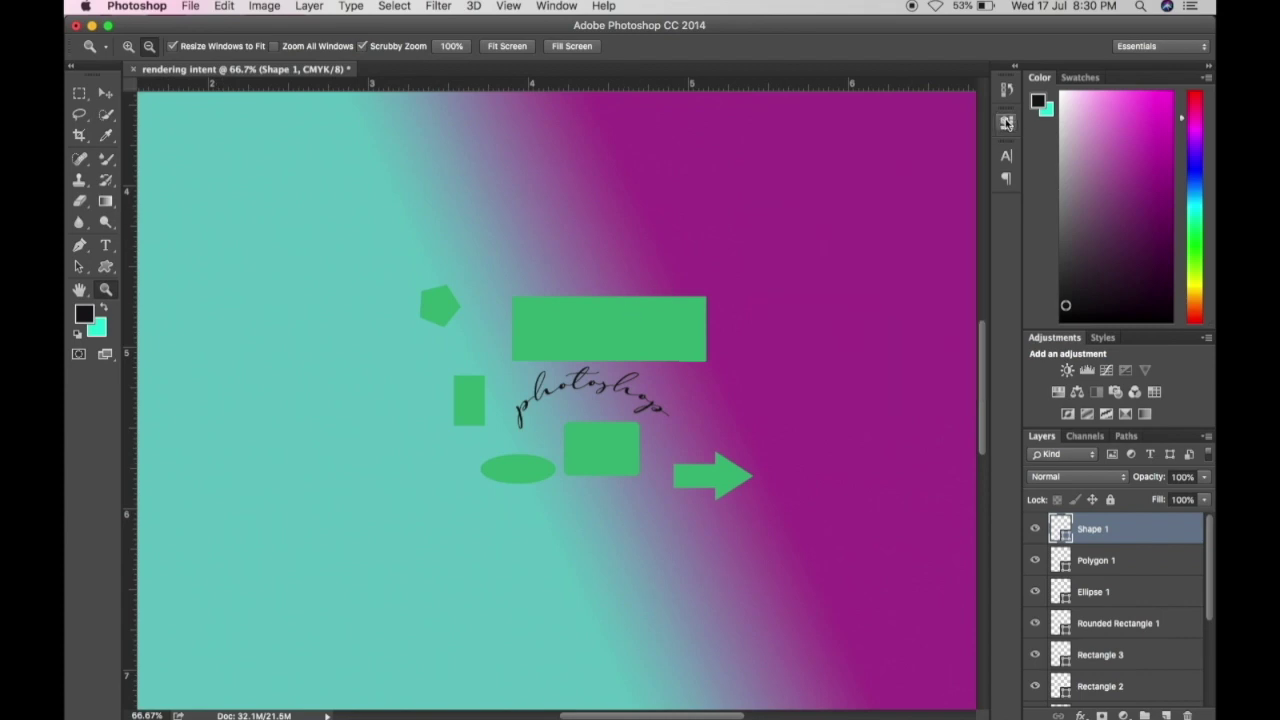
pyautogui.click(652, 388)
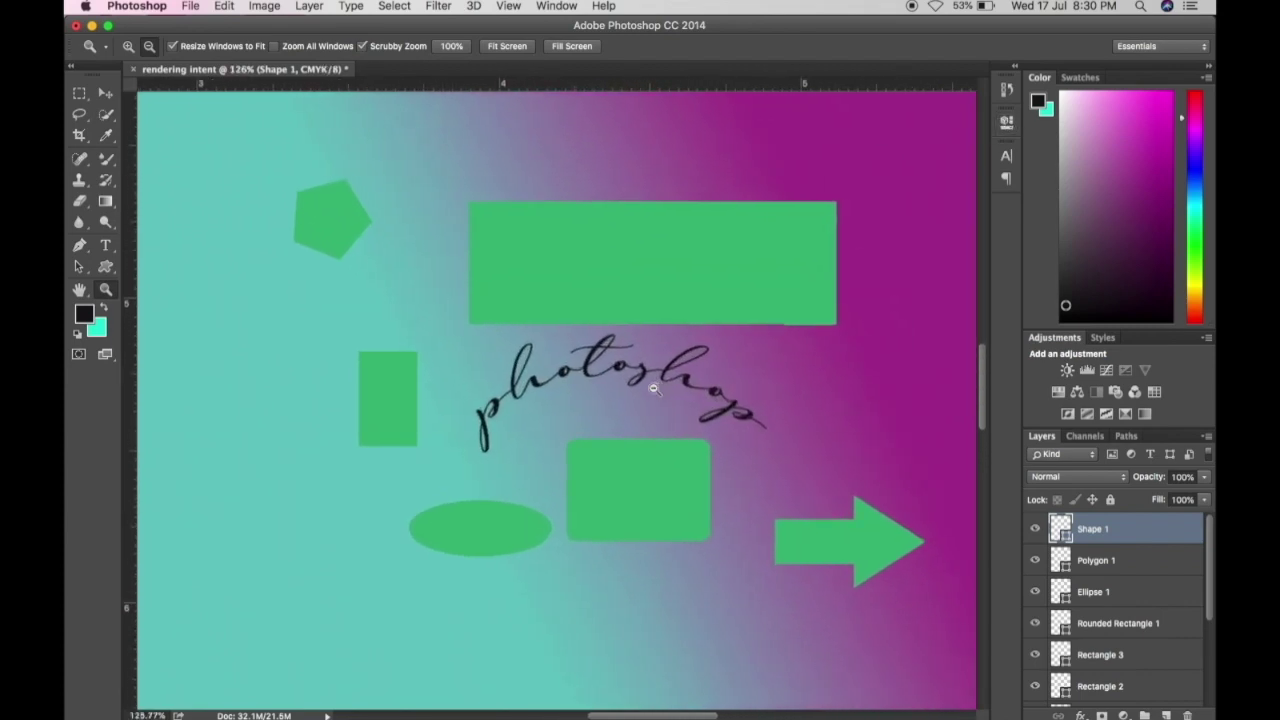
pyautogui.keyDown('alt'); pyautogui.click(652, 388); pyautogui.keyUp('alt')
pyautogui.keyDown('alt'); pyautogui.click(653, 388); pyautogui.keyUp('alt')
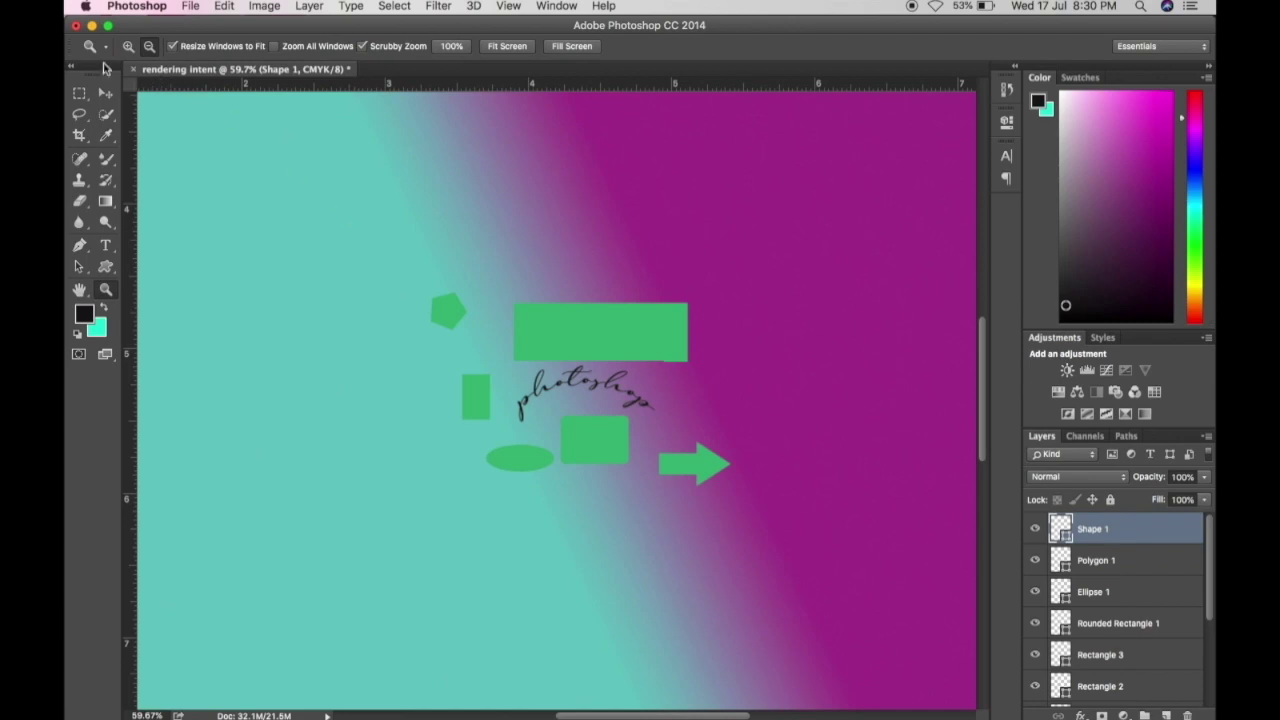
# Start closing the document with its changes saved, examine the available save formats, and cancel the save
pyautogui.click(77, 24)
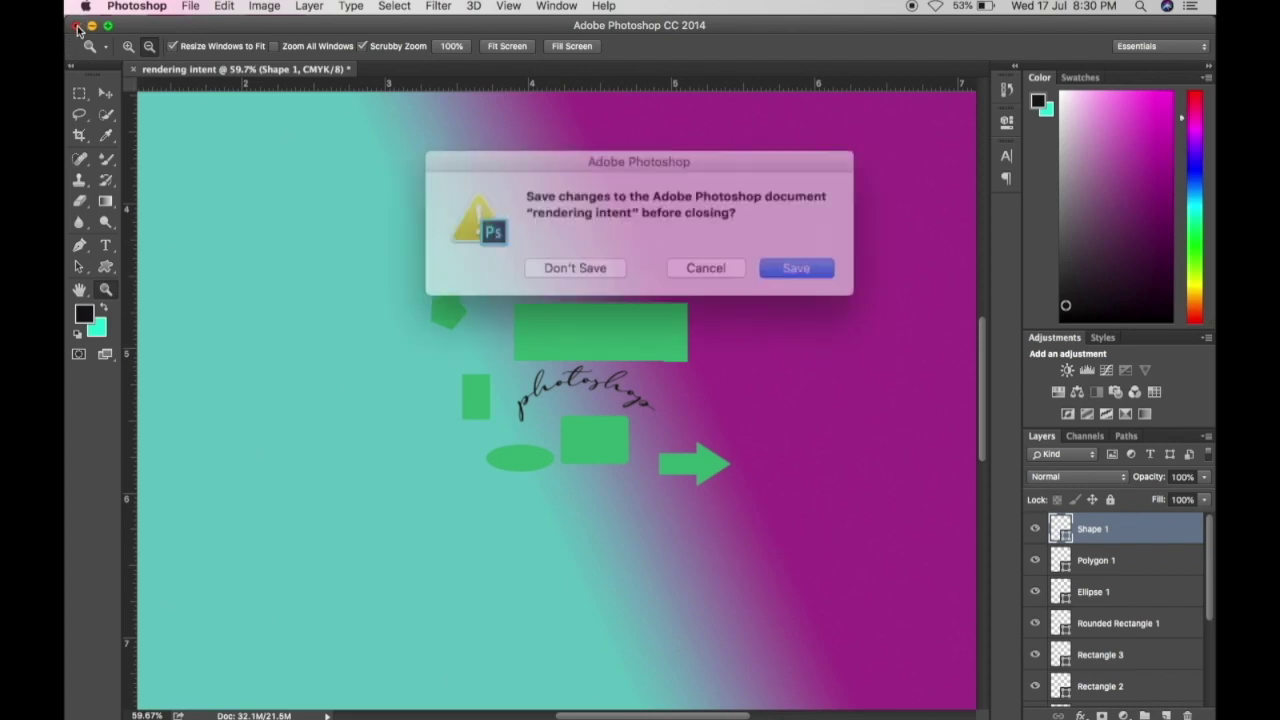
pyautogui.click(772, 261)
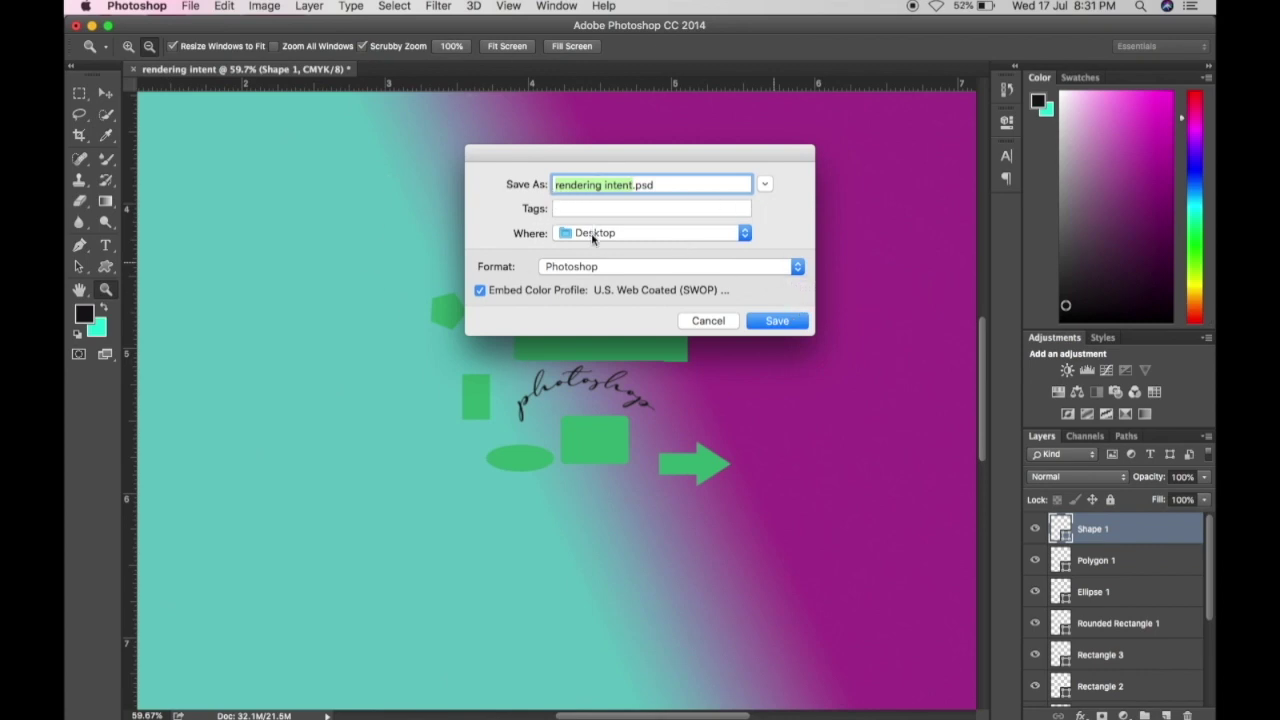
pyautogui.click(585, 266)
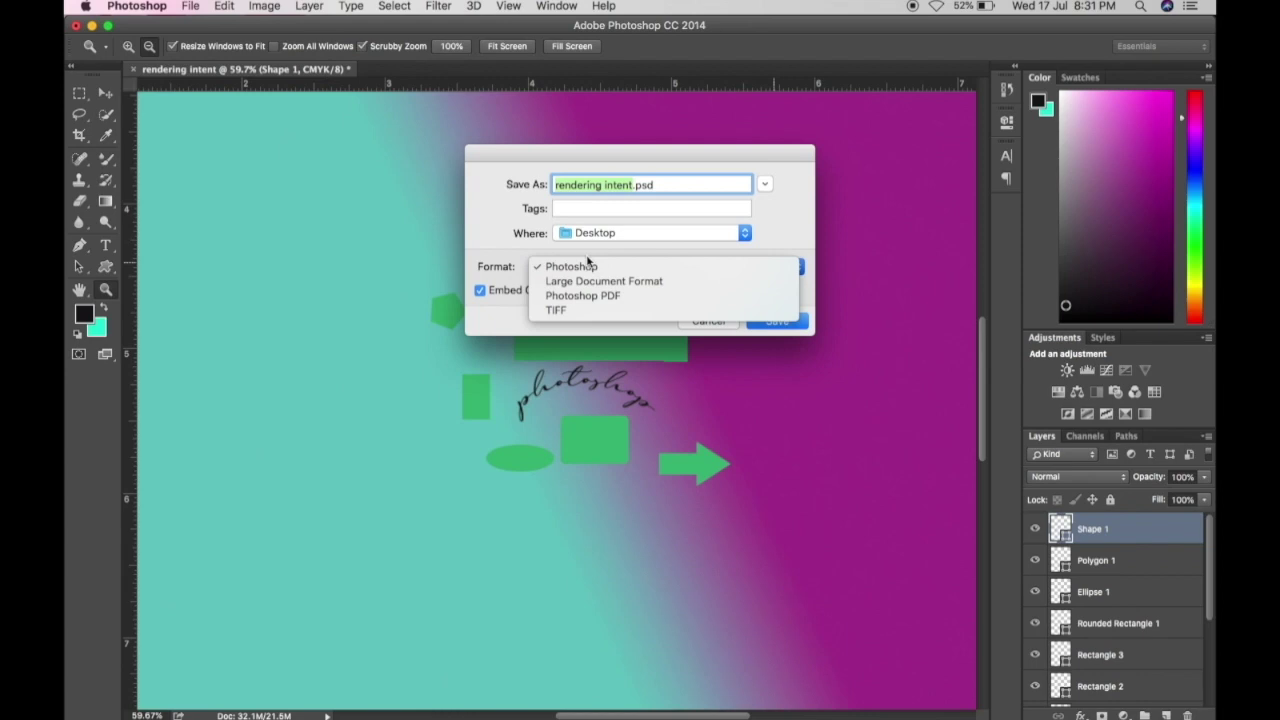
pyautogui.click(608, 236)
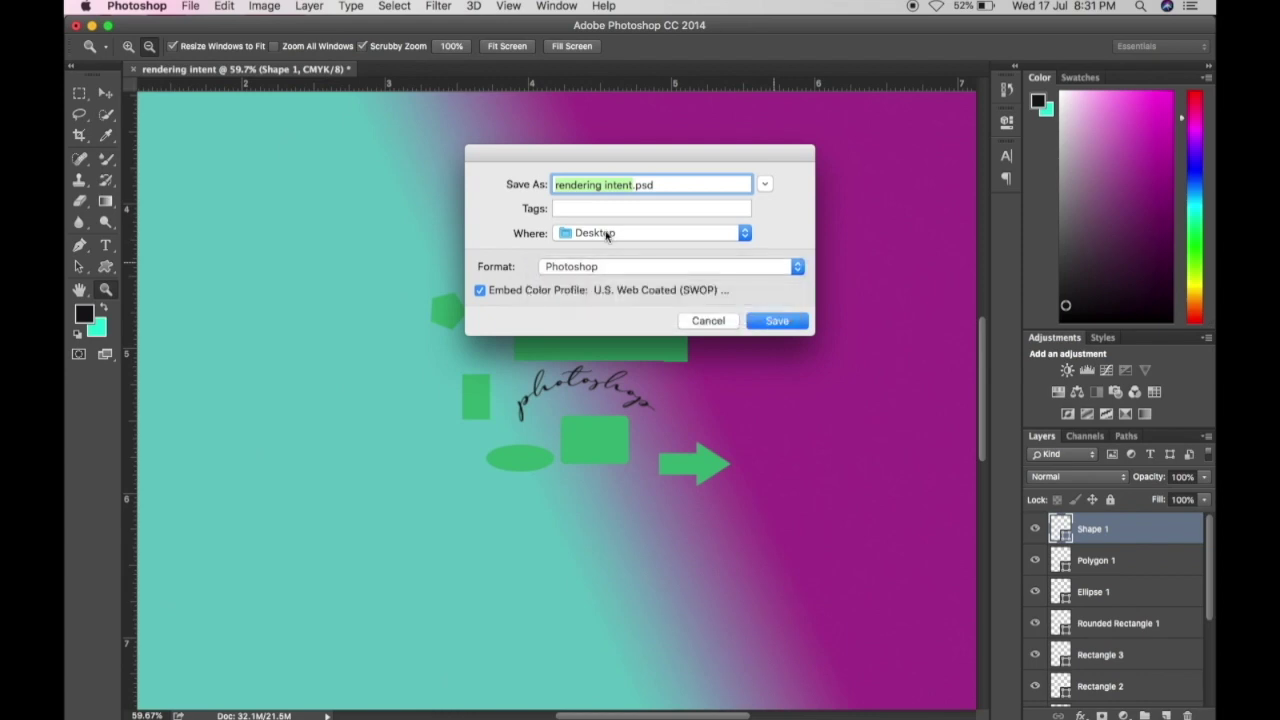
pyautogui.click(708, 321)
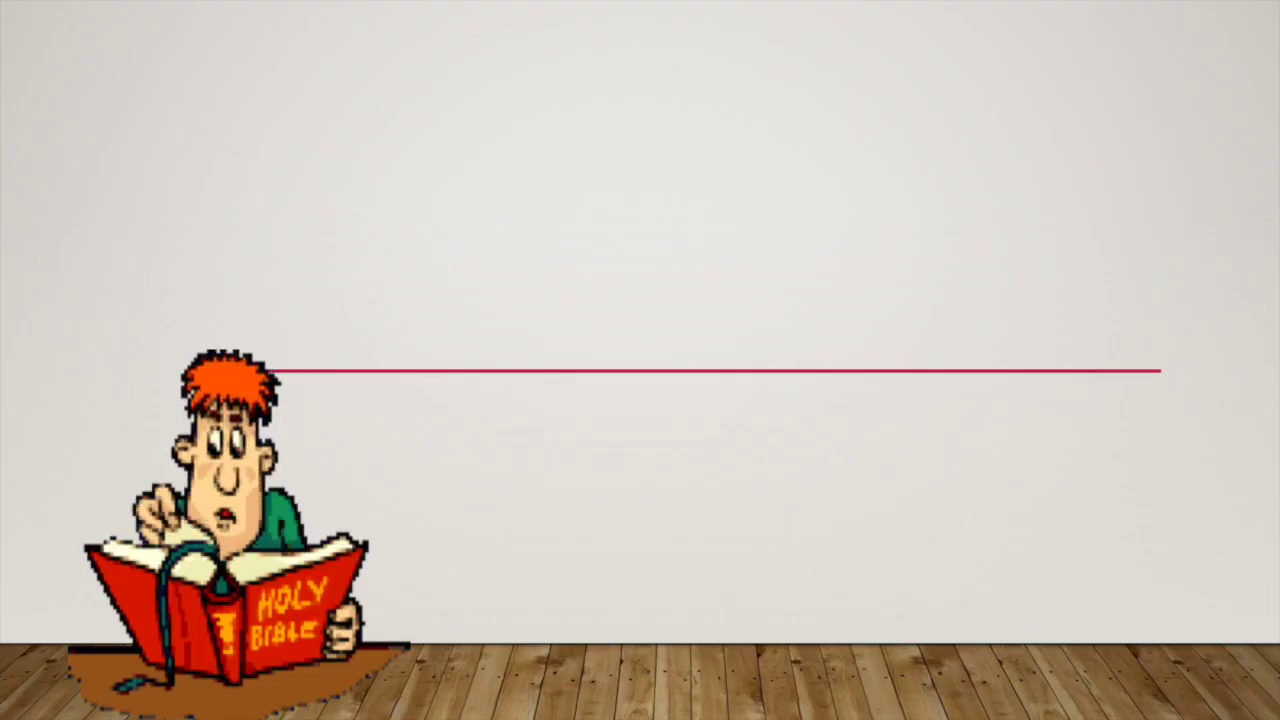